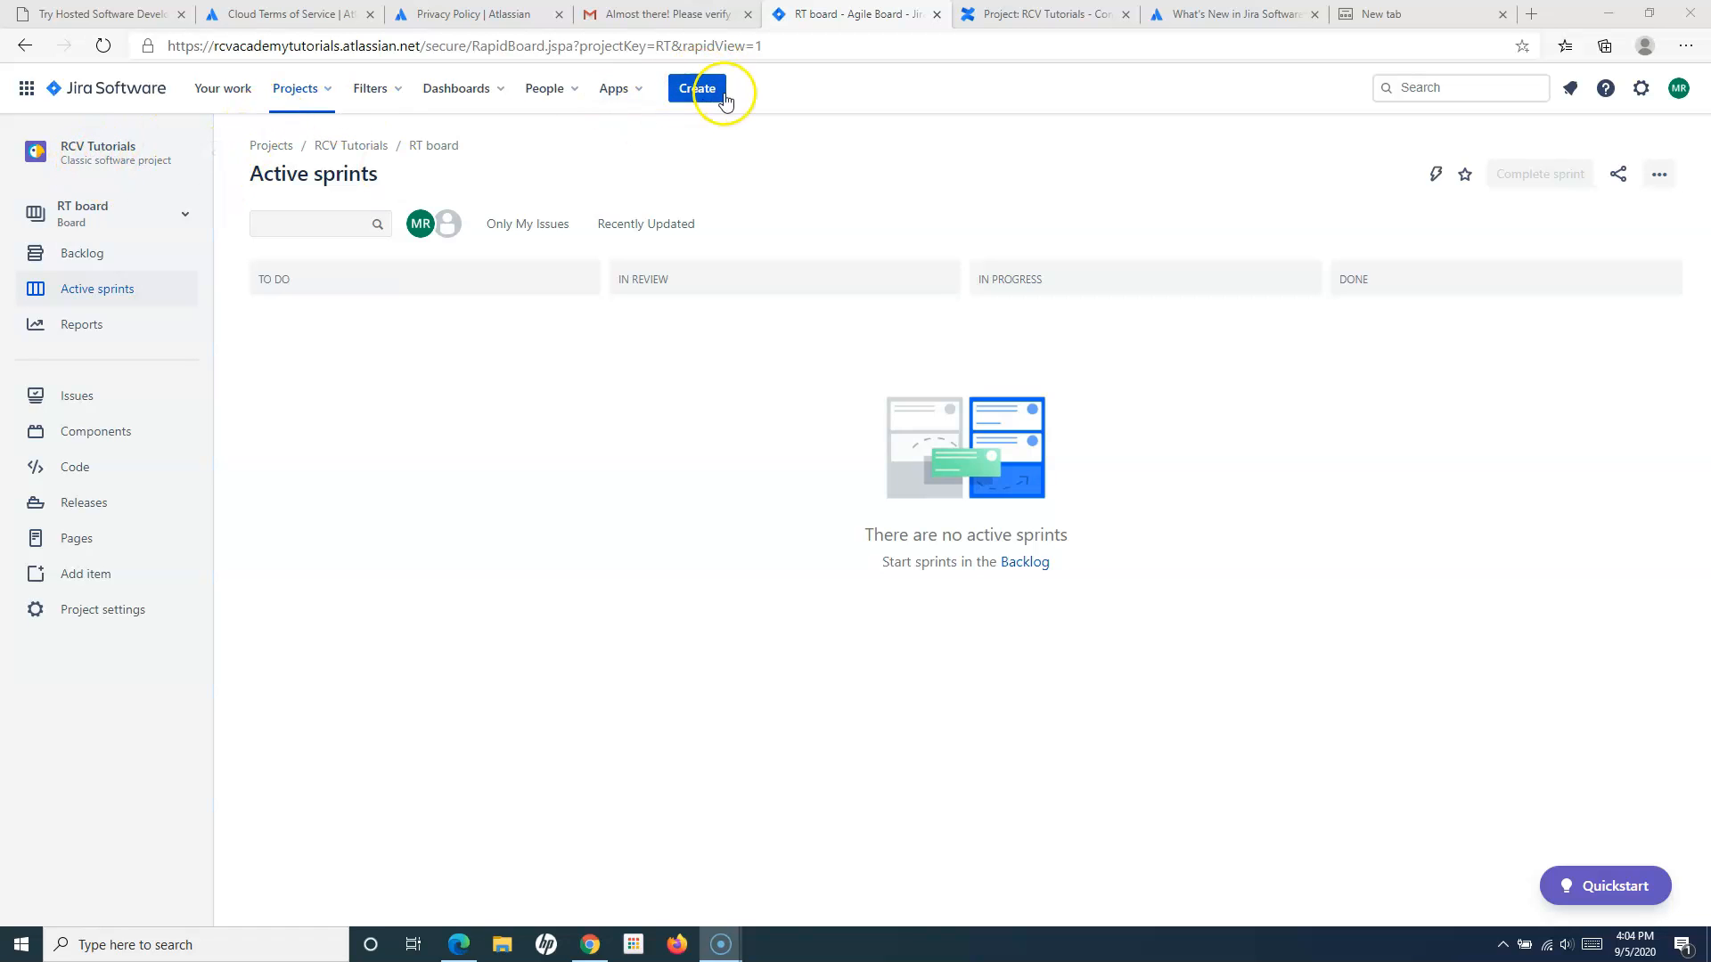
Open the form for creating a new issue and review the available issue types, keeping Story
left_click(697, 89)
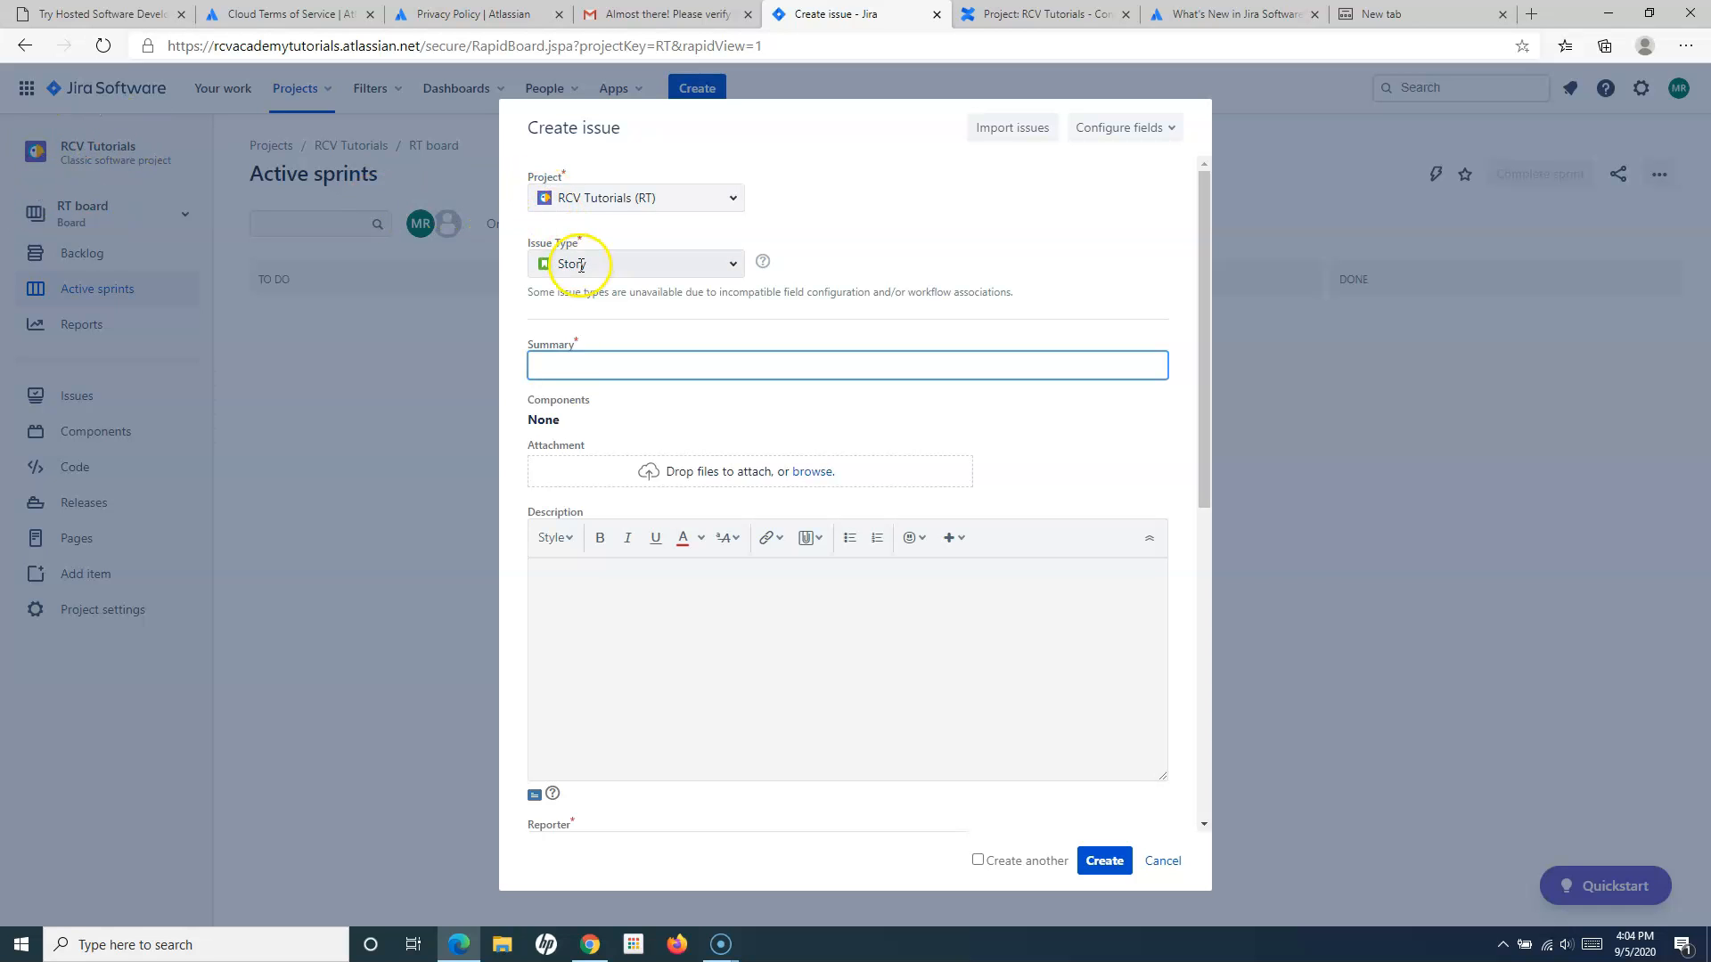
left_click(732, 272)
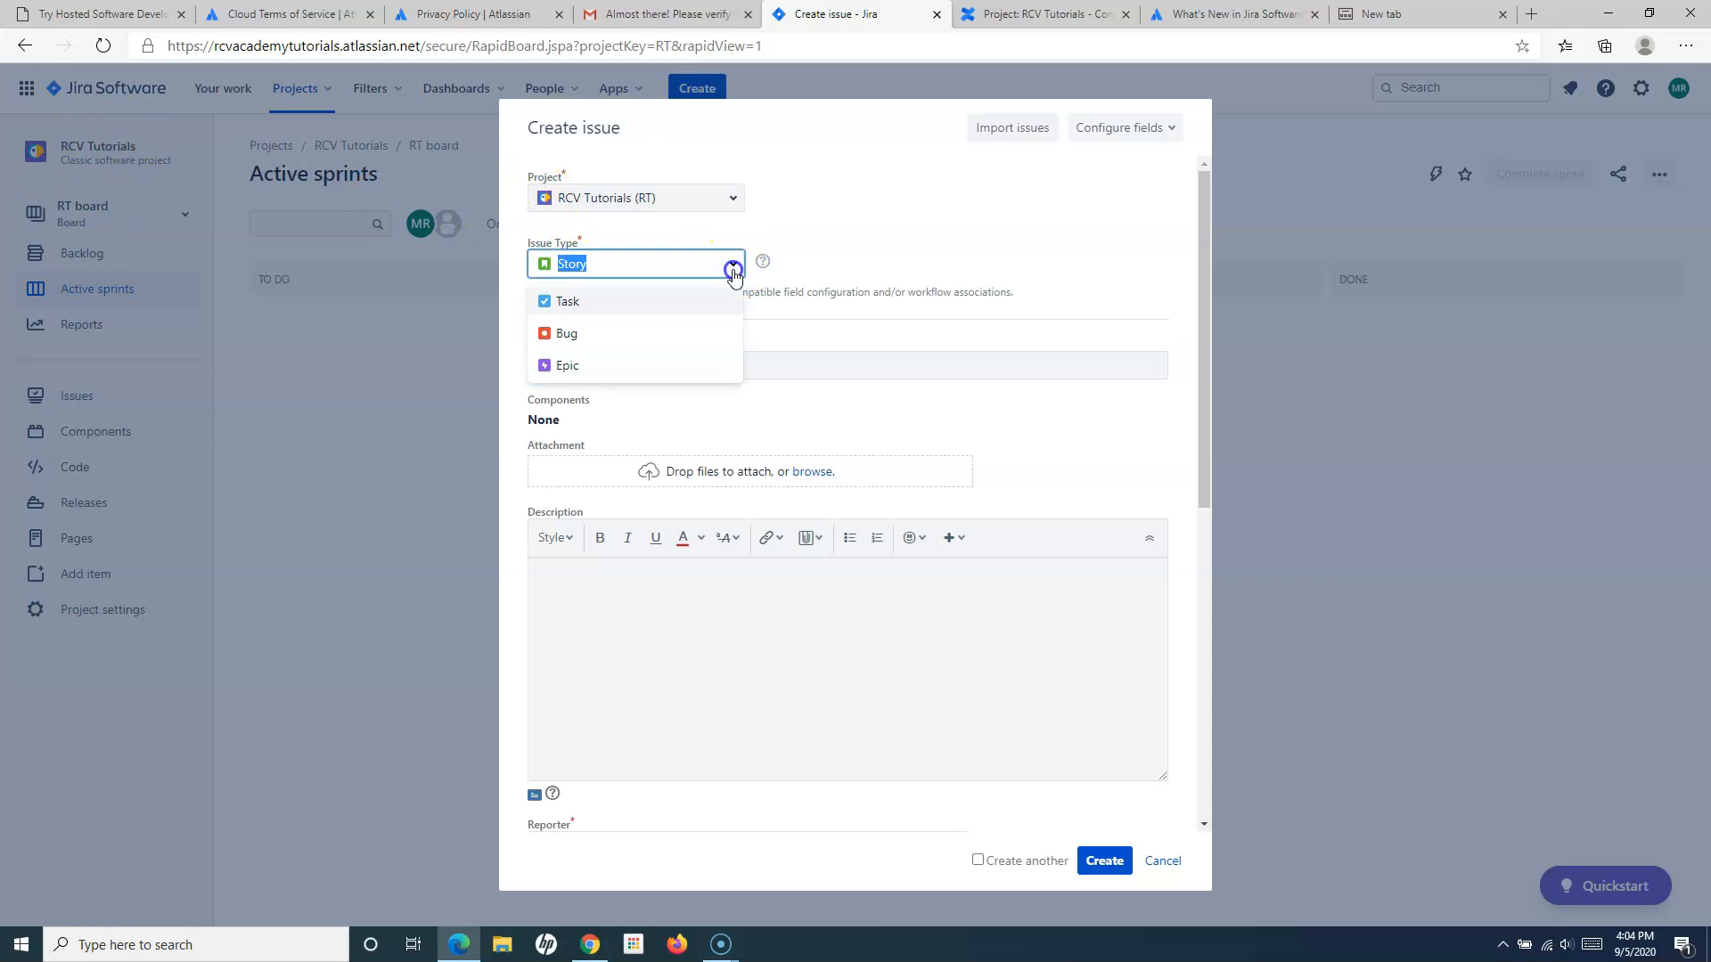
left_click(862, 239)
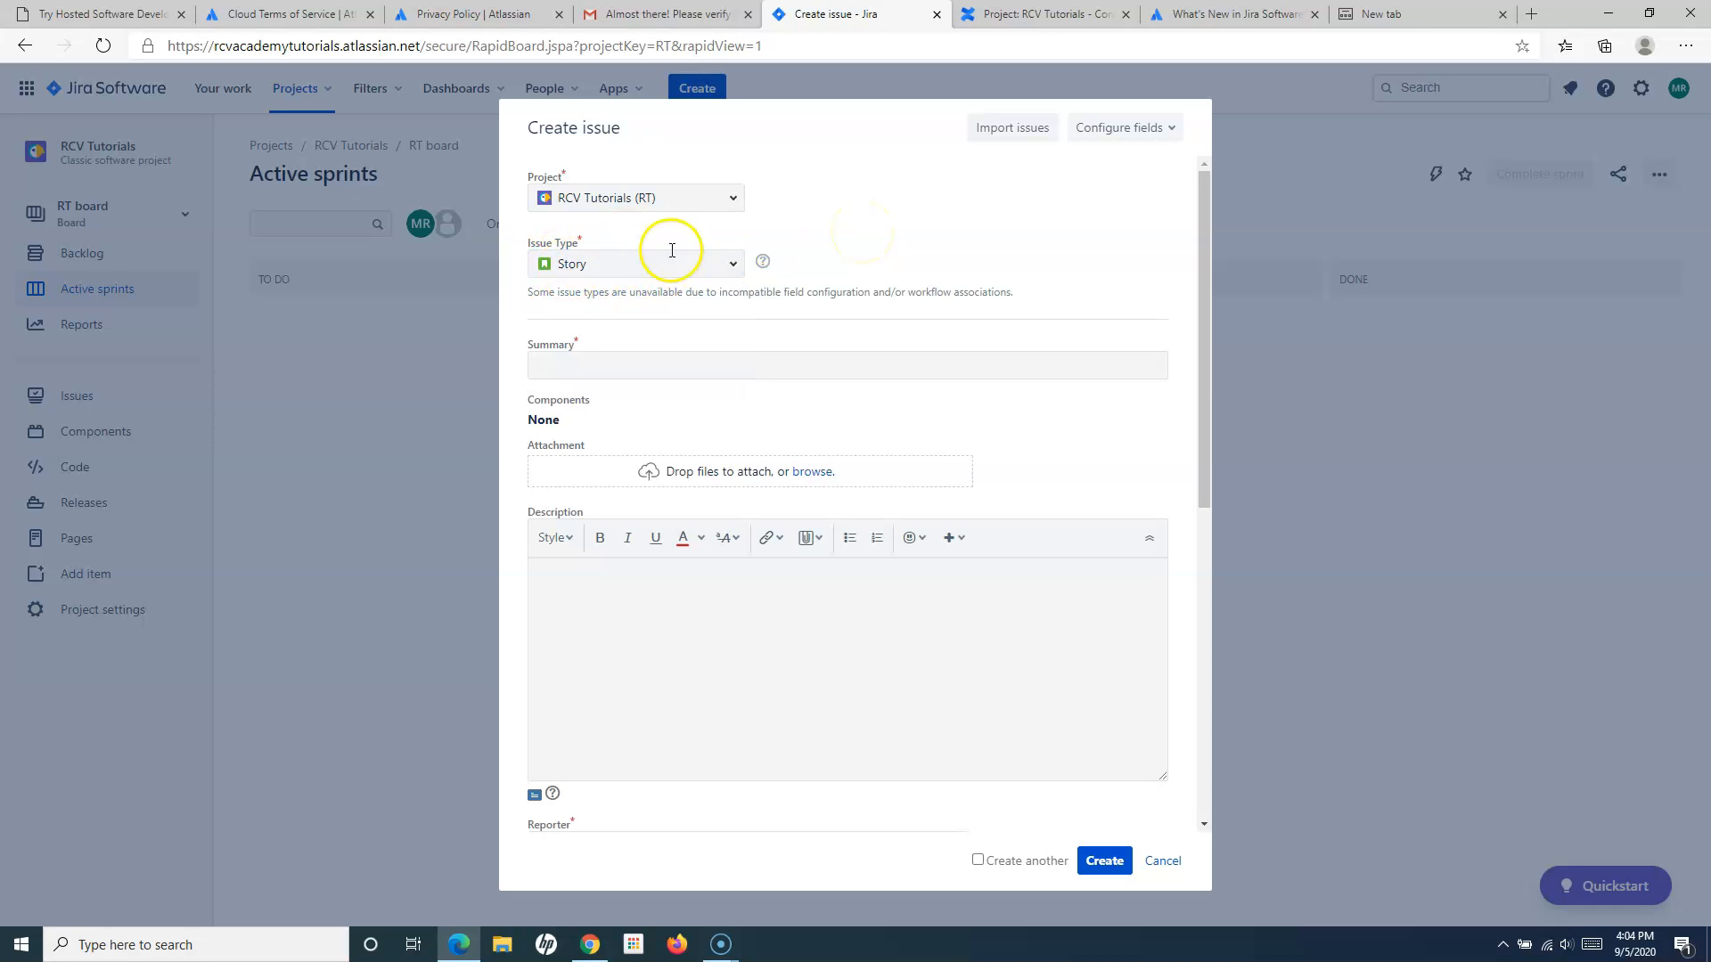
left_click(731, 265)
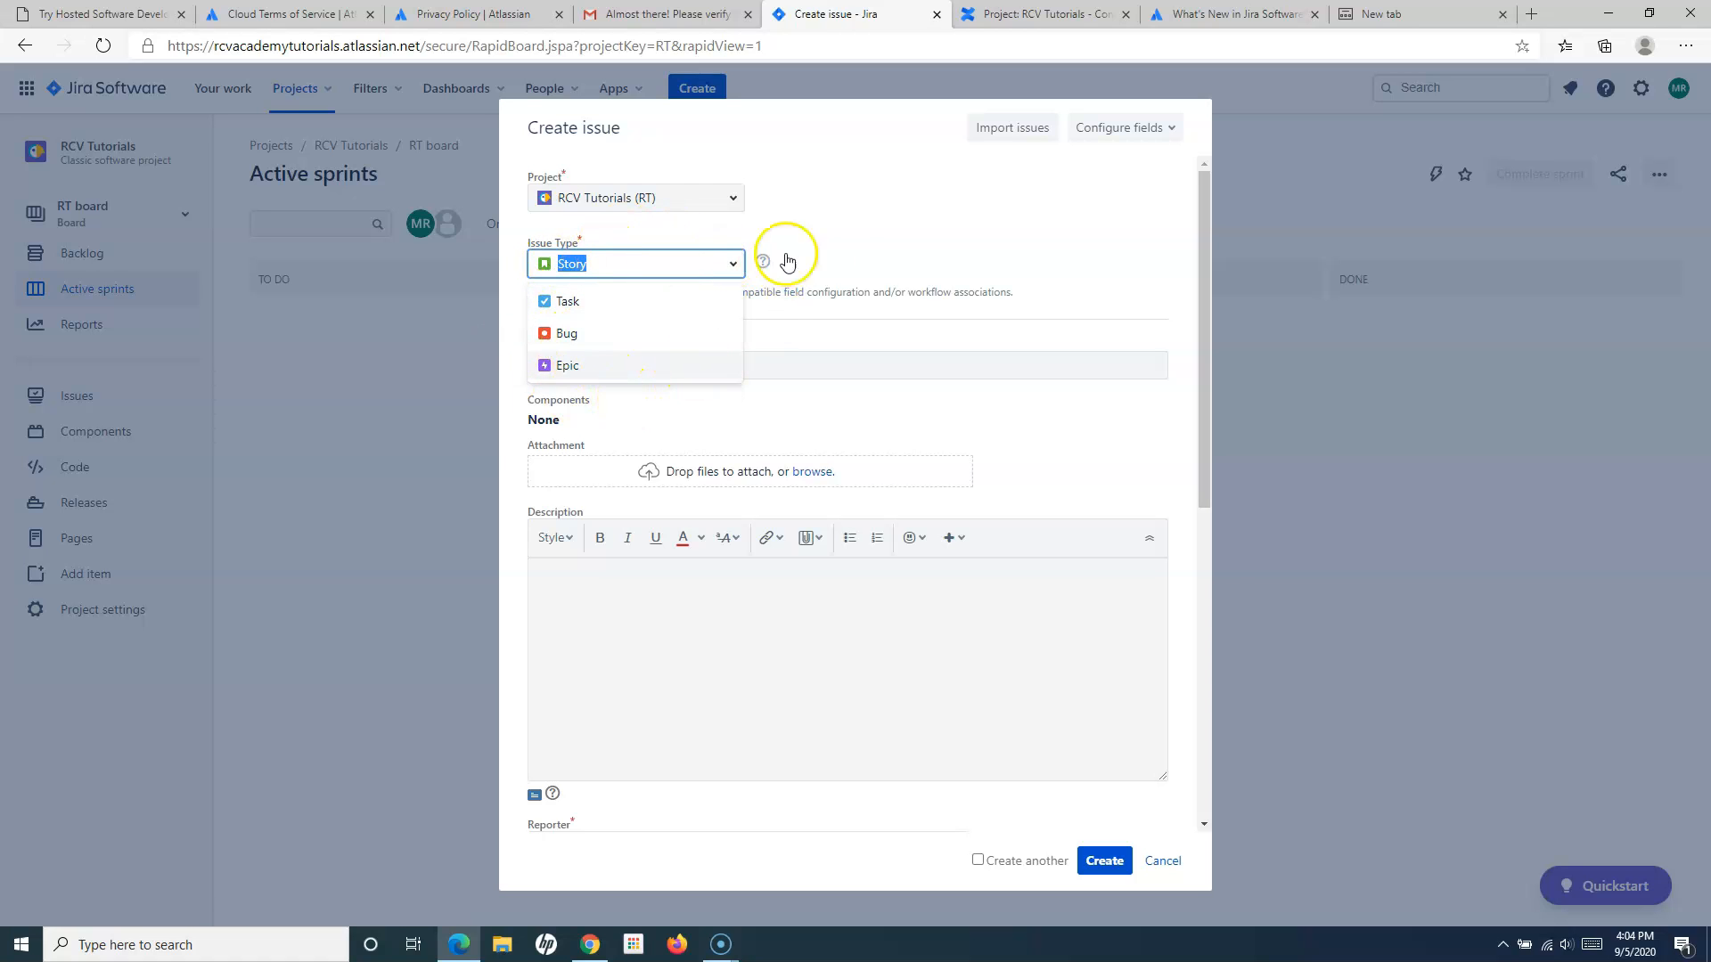
left_click(861, 241)
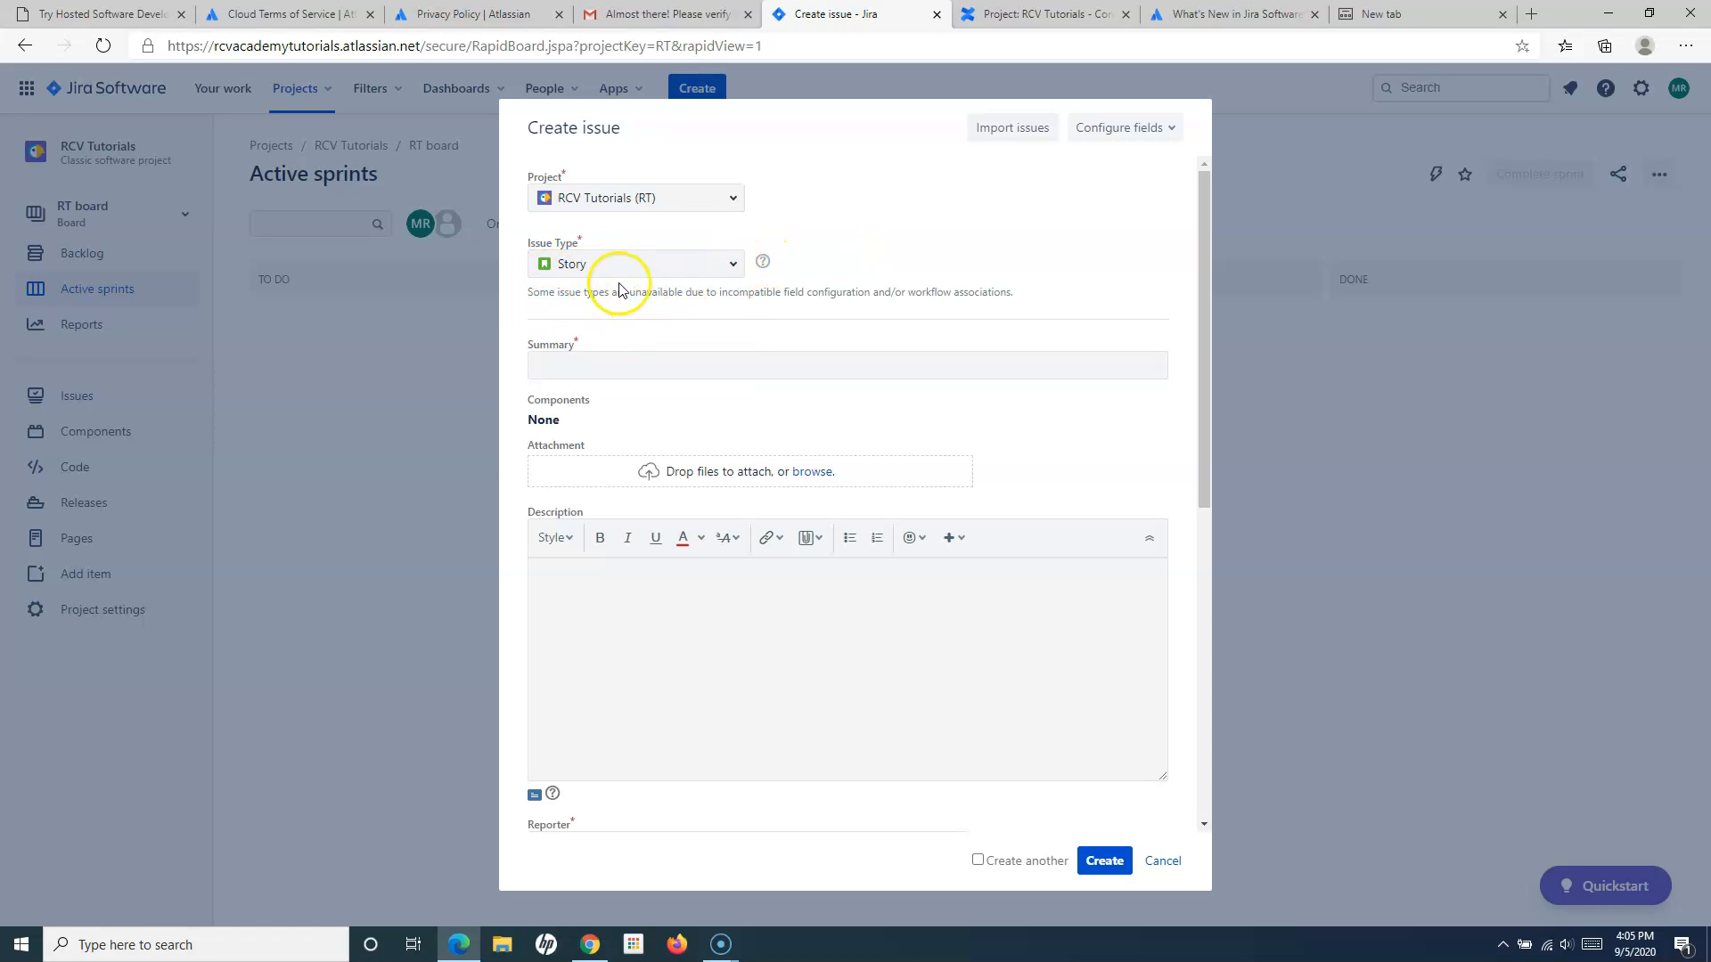
Enter "Test Story 1" as the story's summary and copy the same text into its description
left_click(573, 367)
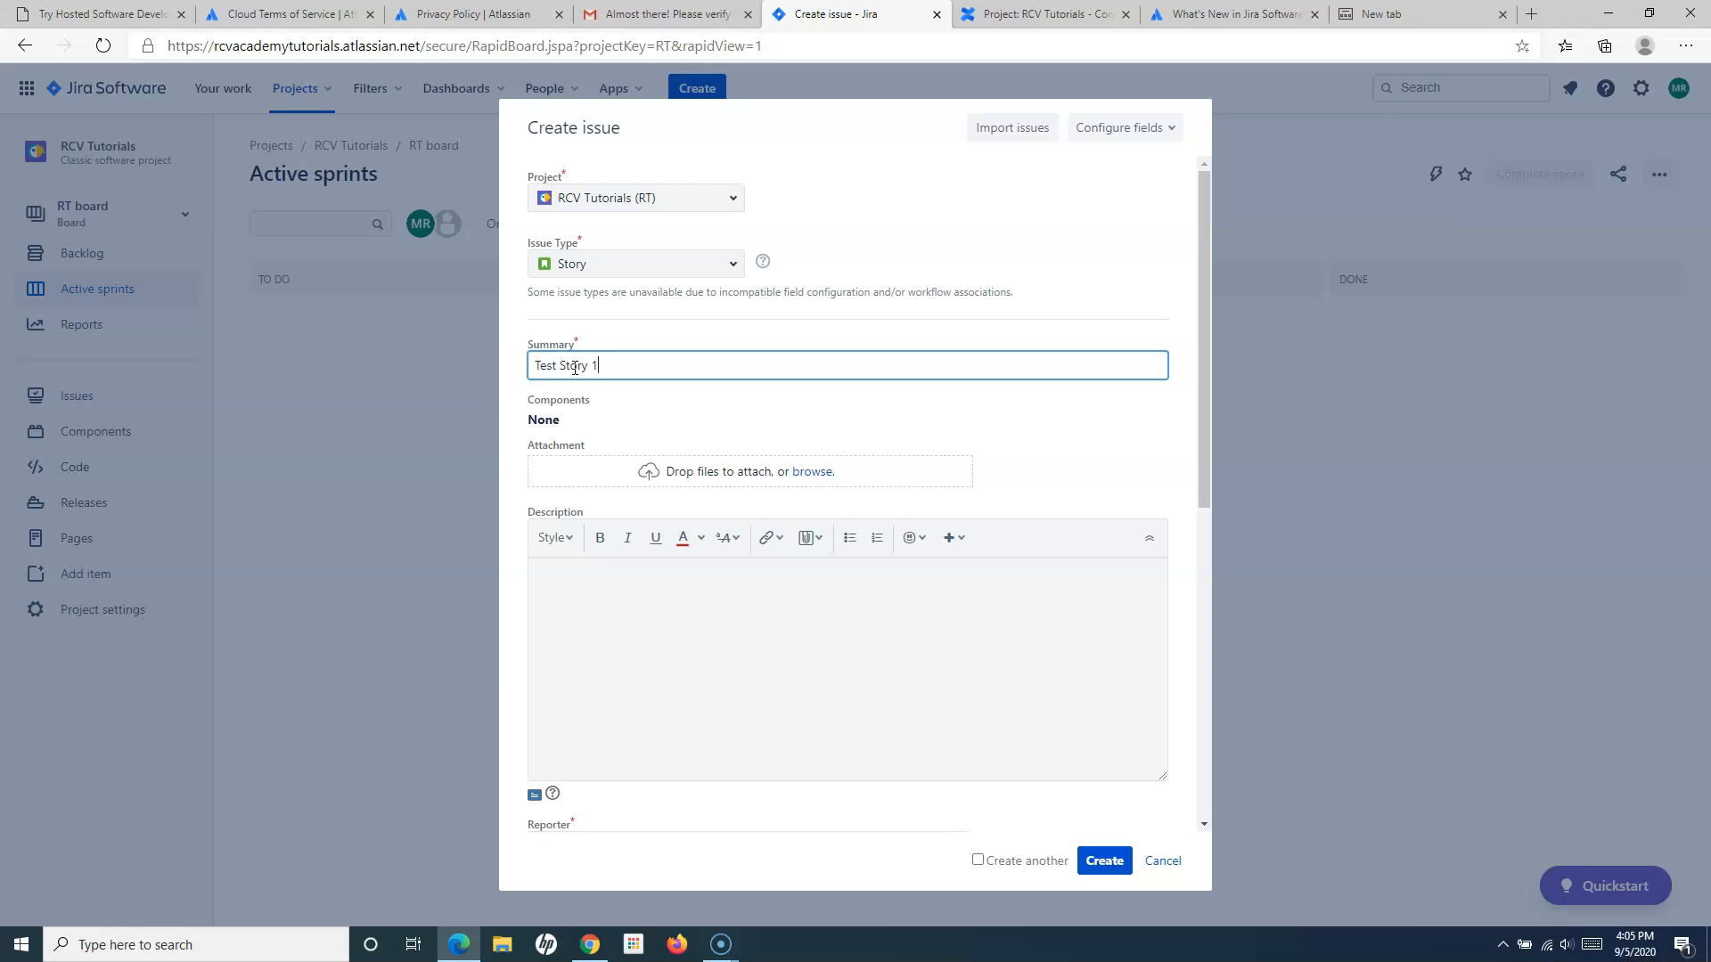
left_click_drag(623, 364, 502, 367)
key("ctrl+c")
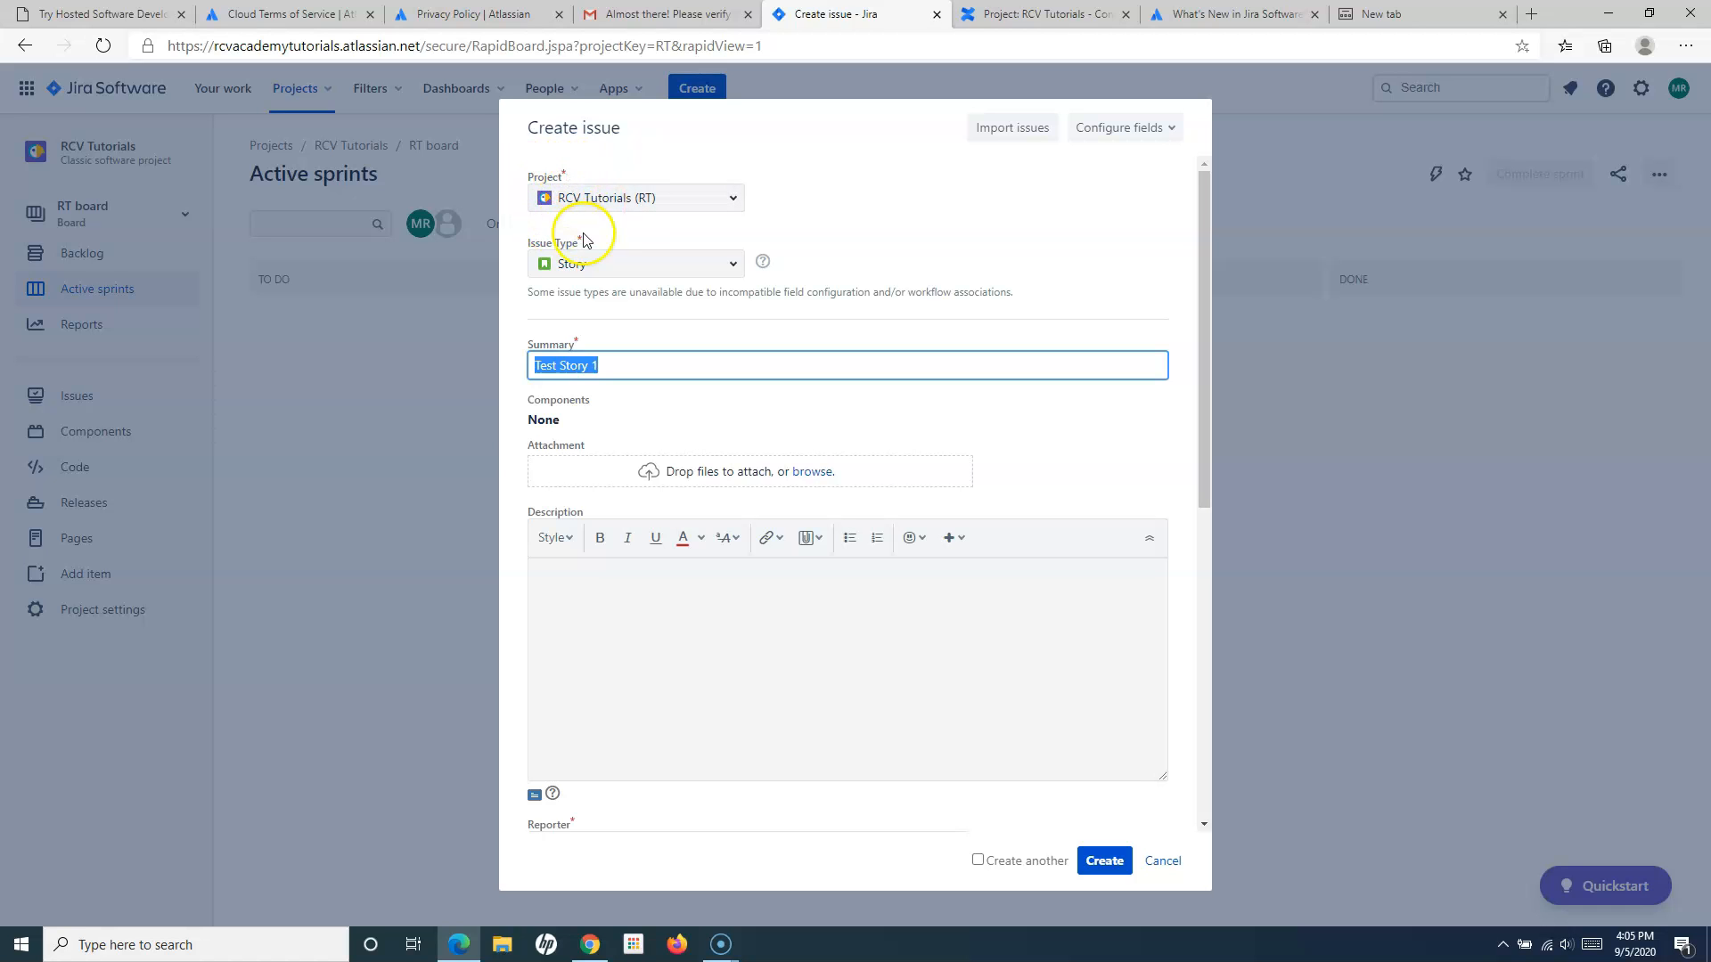
left_click(631, 334)
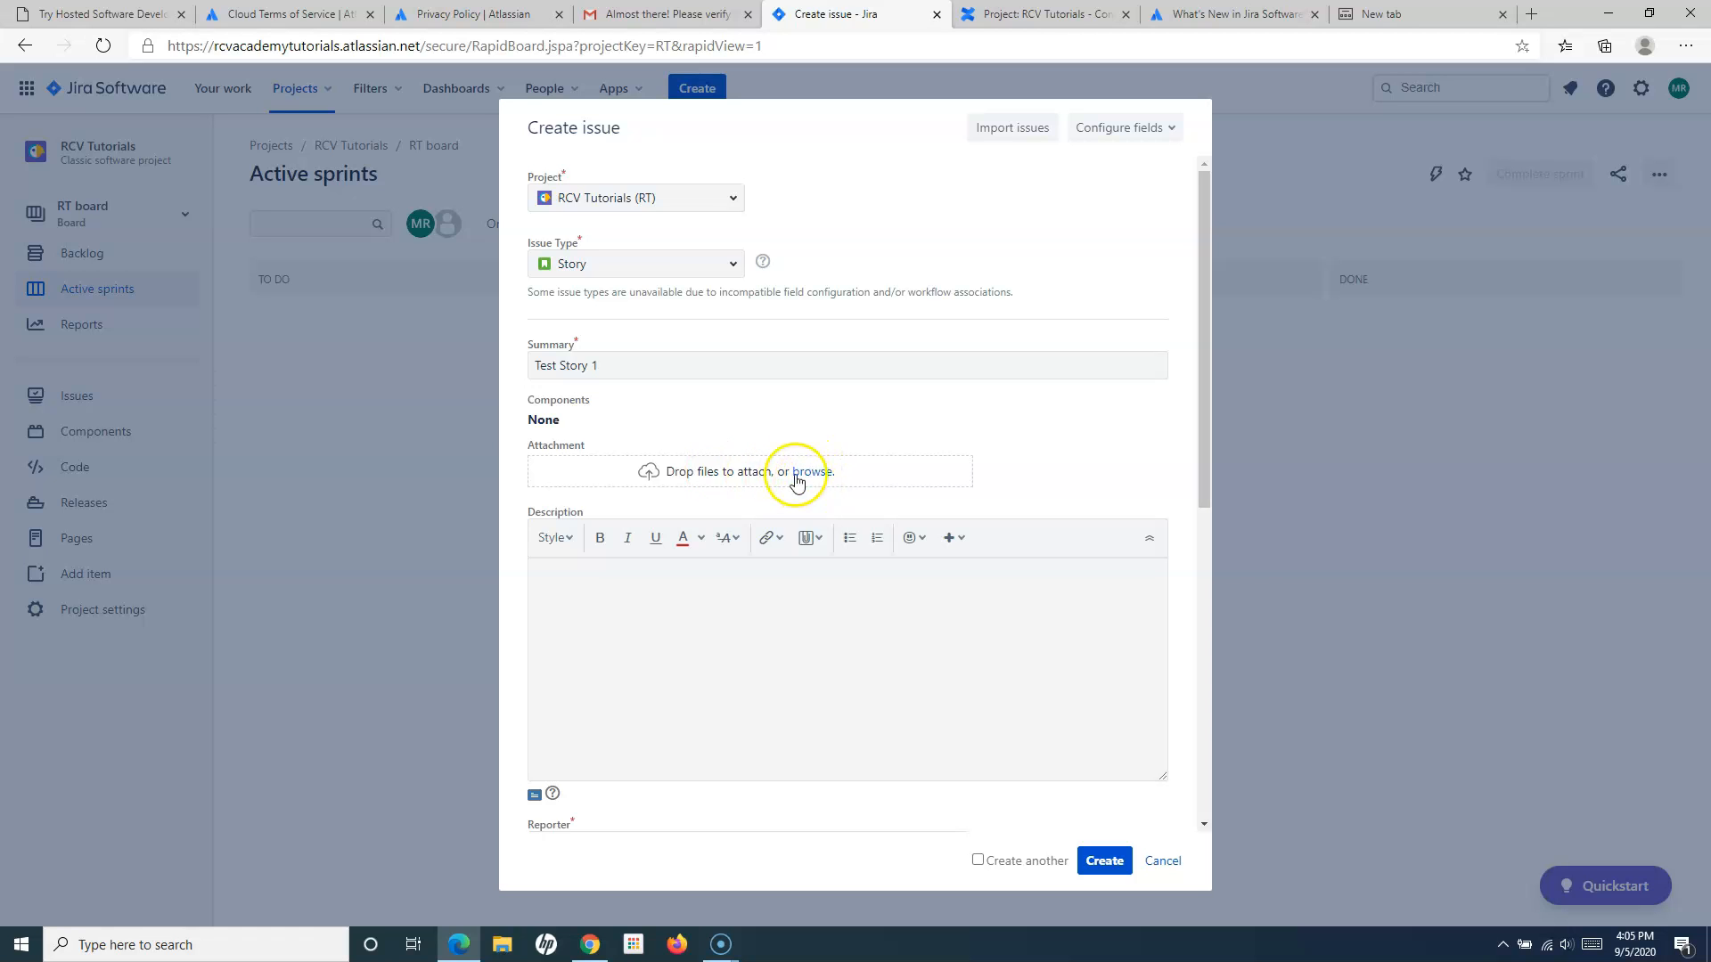
left_click(565, 605)
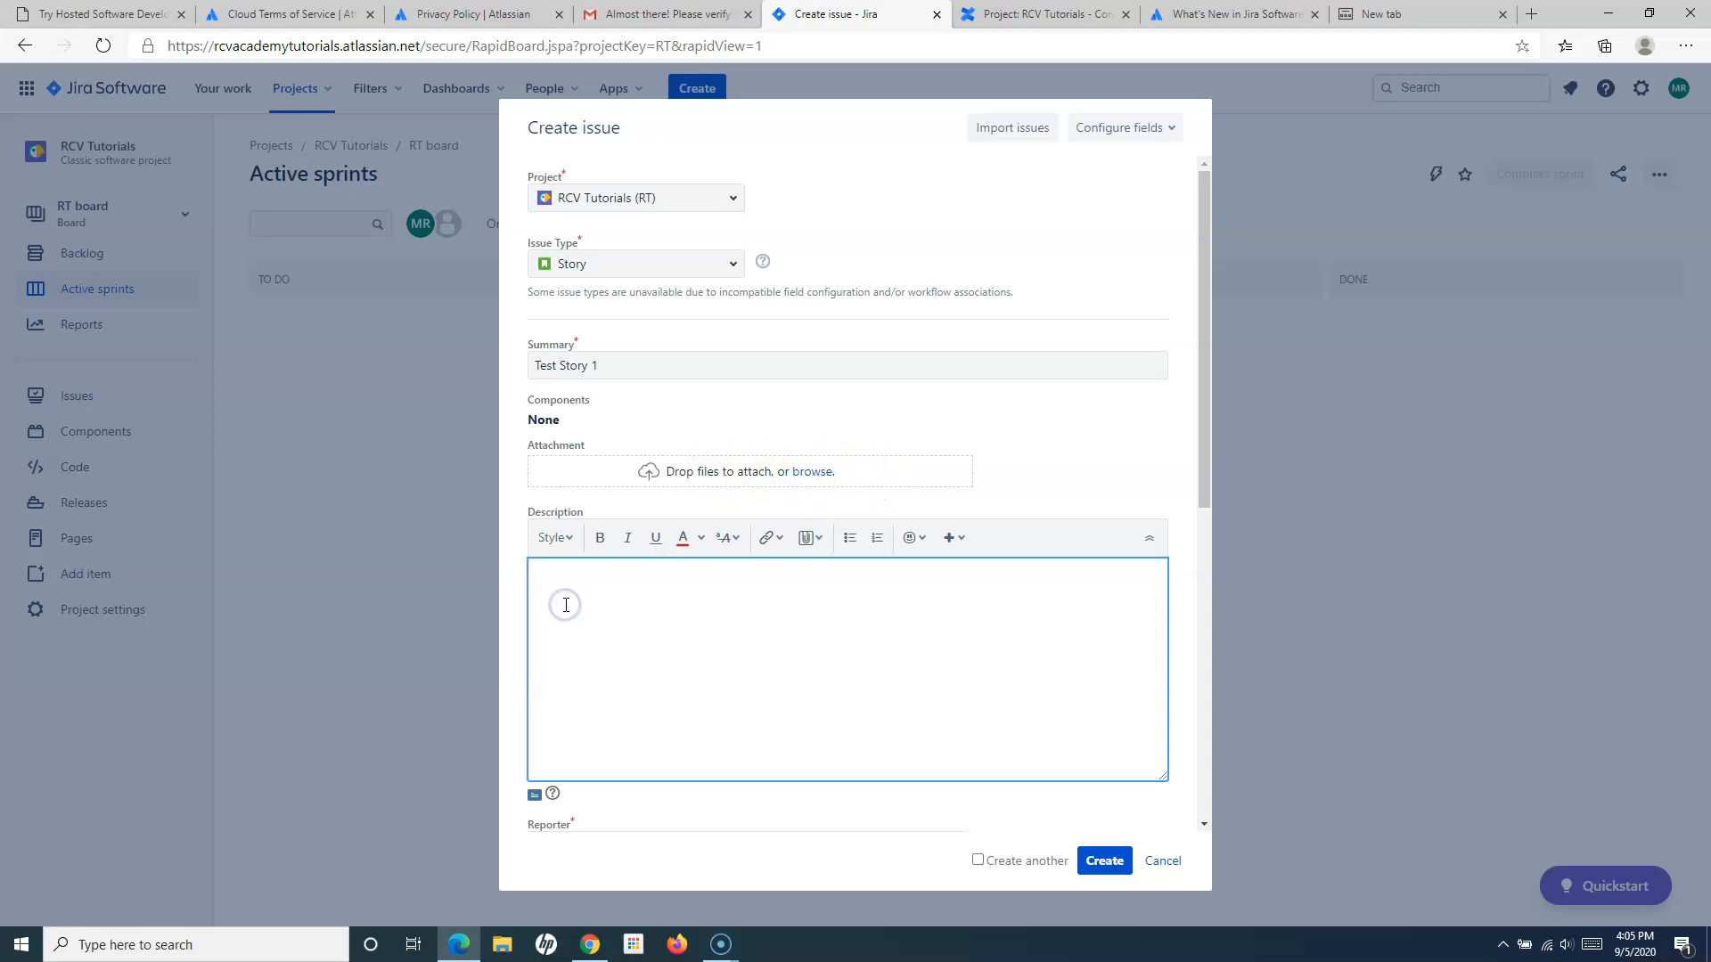
key("ctrl+v")
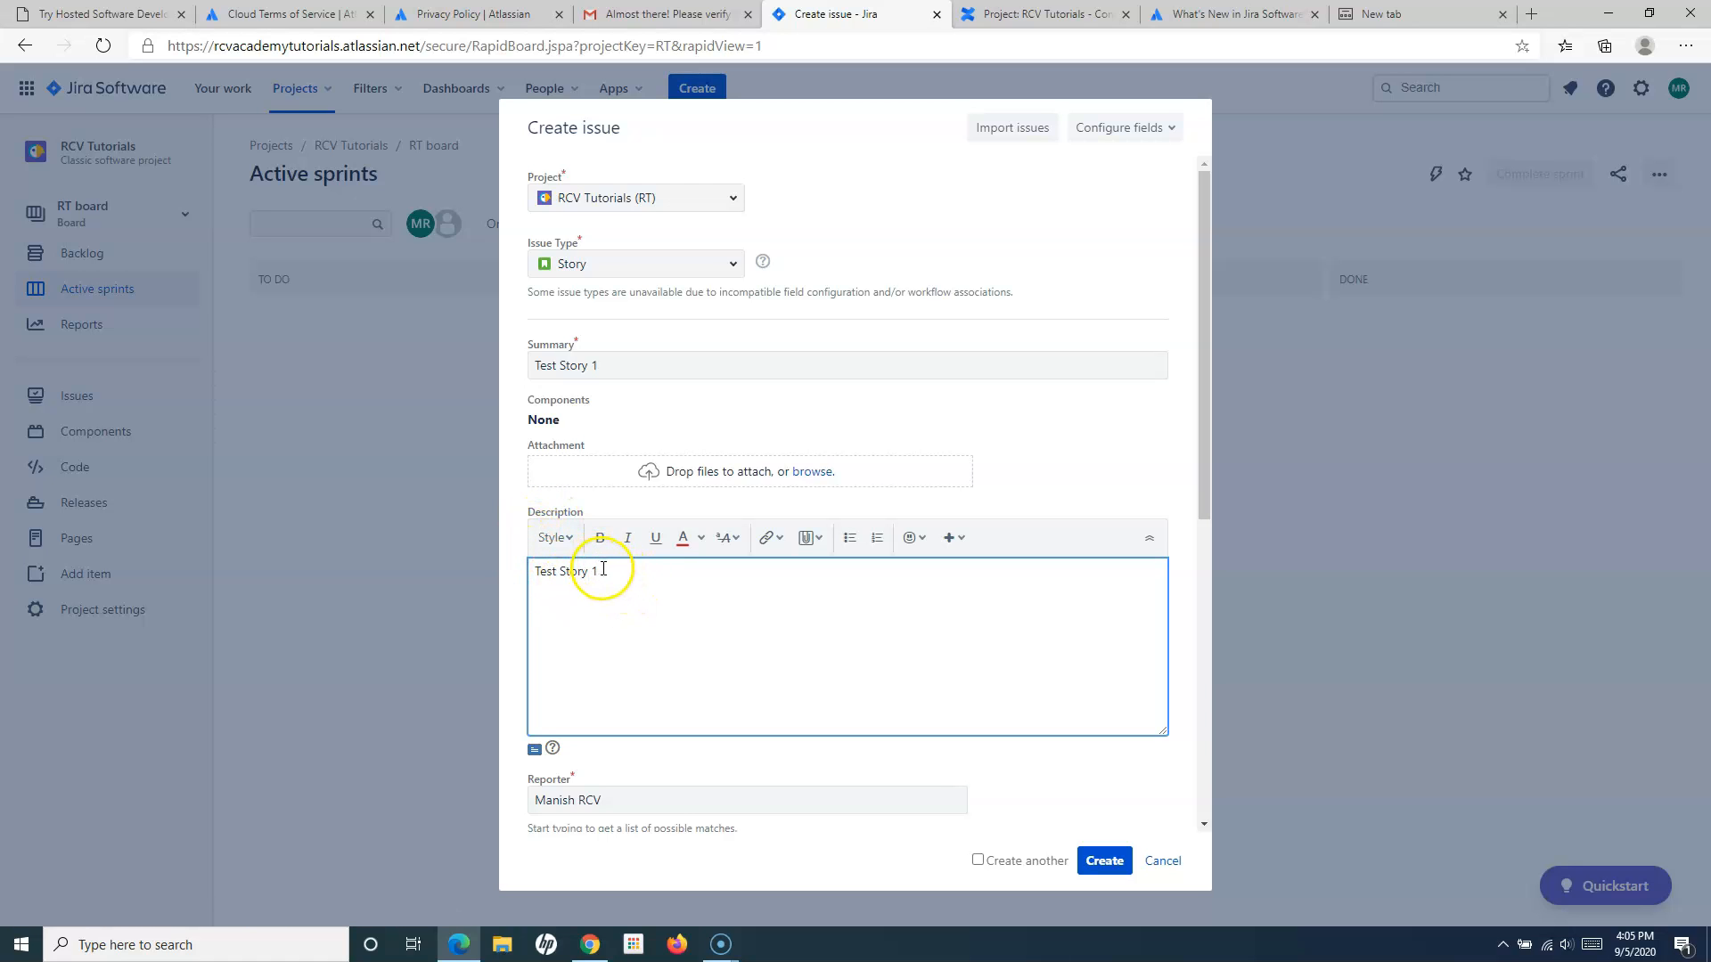
Copy the description's "Test Story 1" text and insert a bold placeholder after it on the same line
left_click_drag(613, 575, 509, 575)
key("ctrl+c")
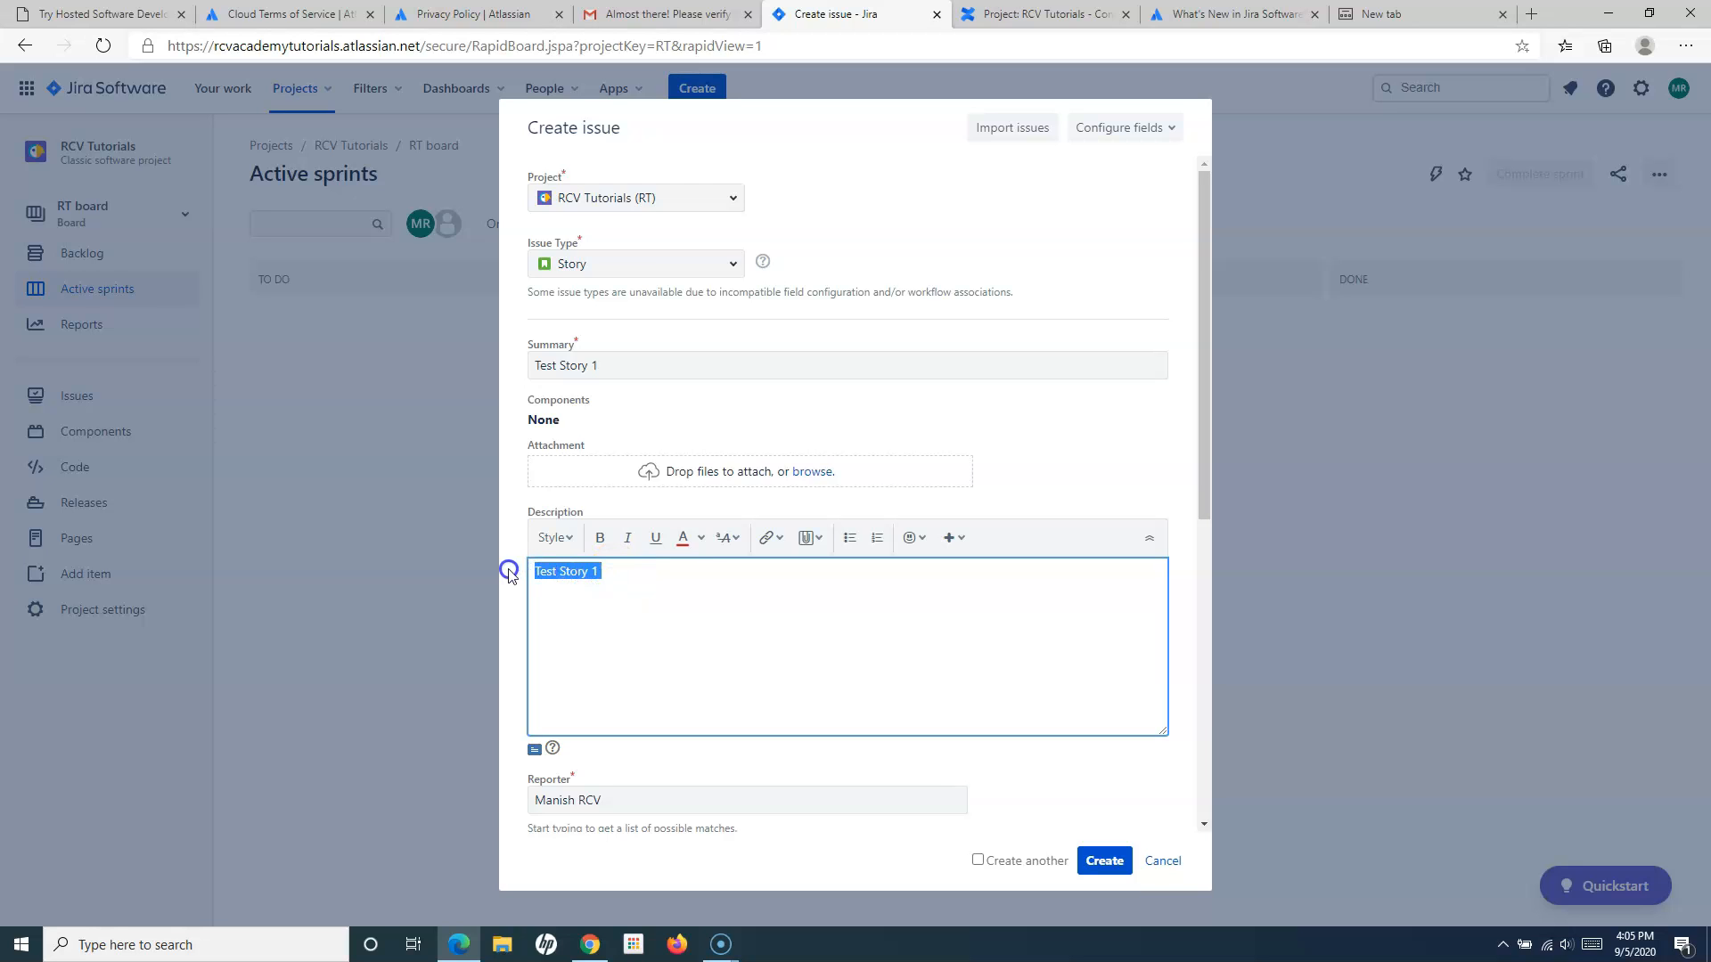
left_click(644, 573)
key("ctrl+b")
left_click_drag(698, 571, 607, 574)
key("BackSpace")
key("ctrl+b")
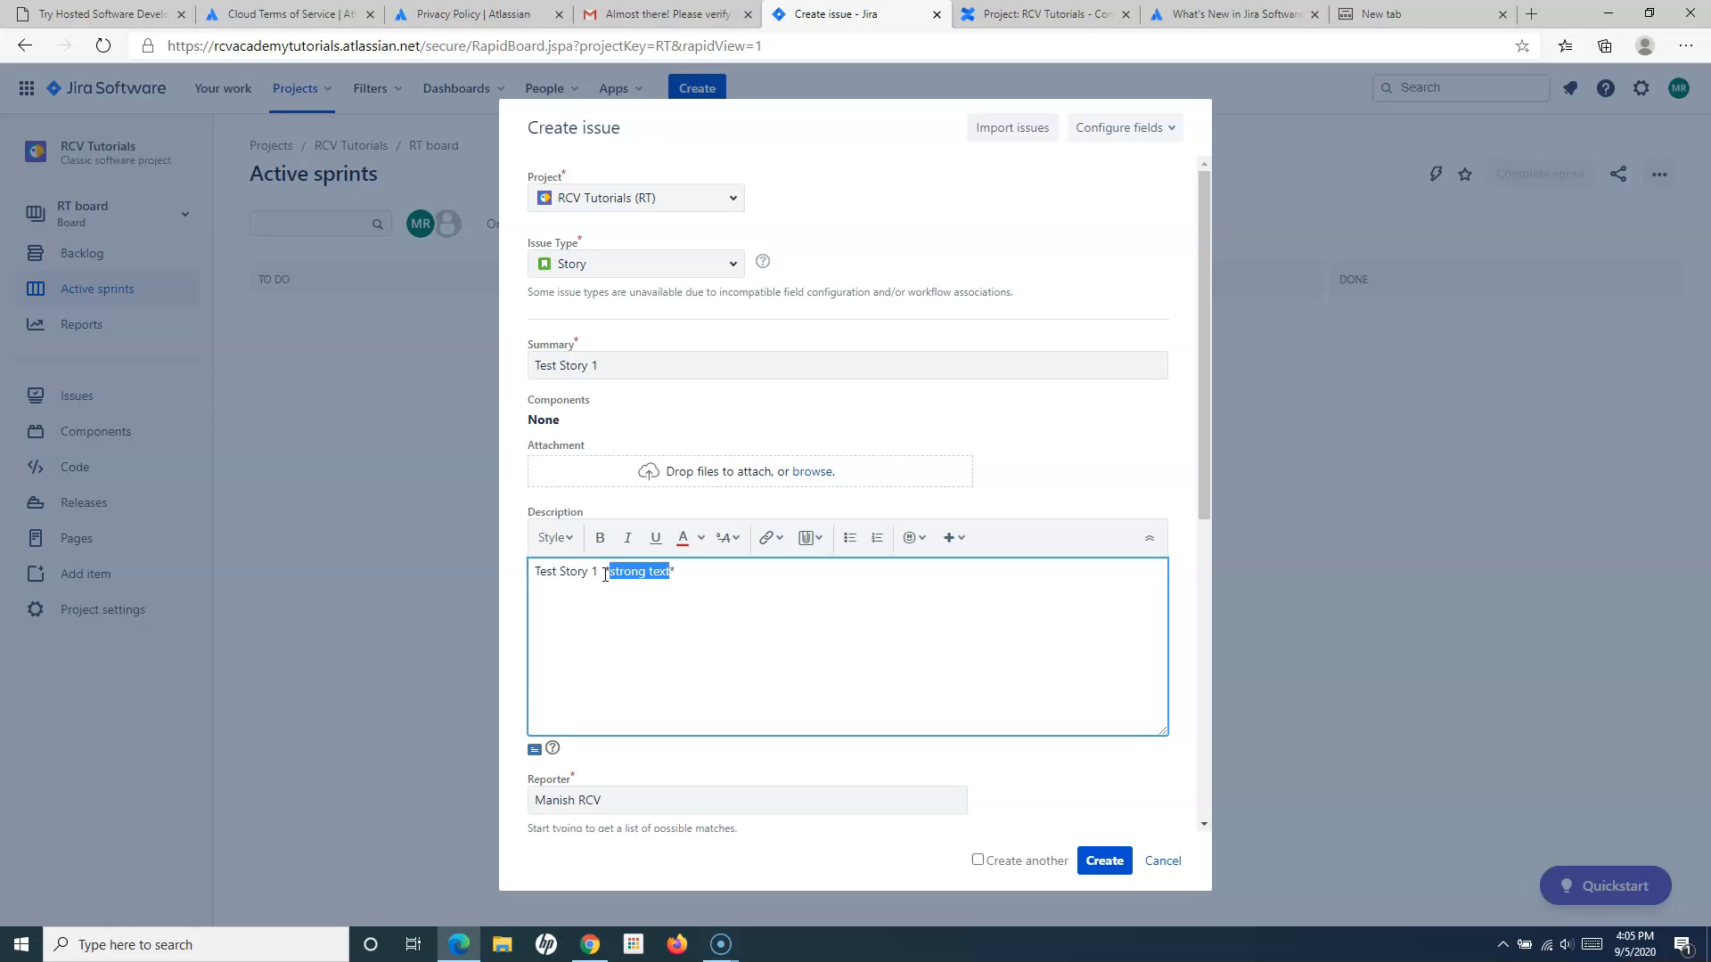
left_click(718, 576)
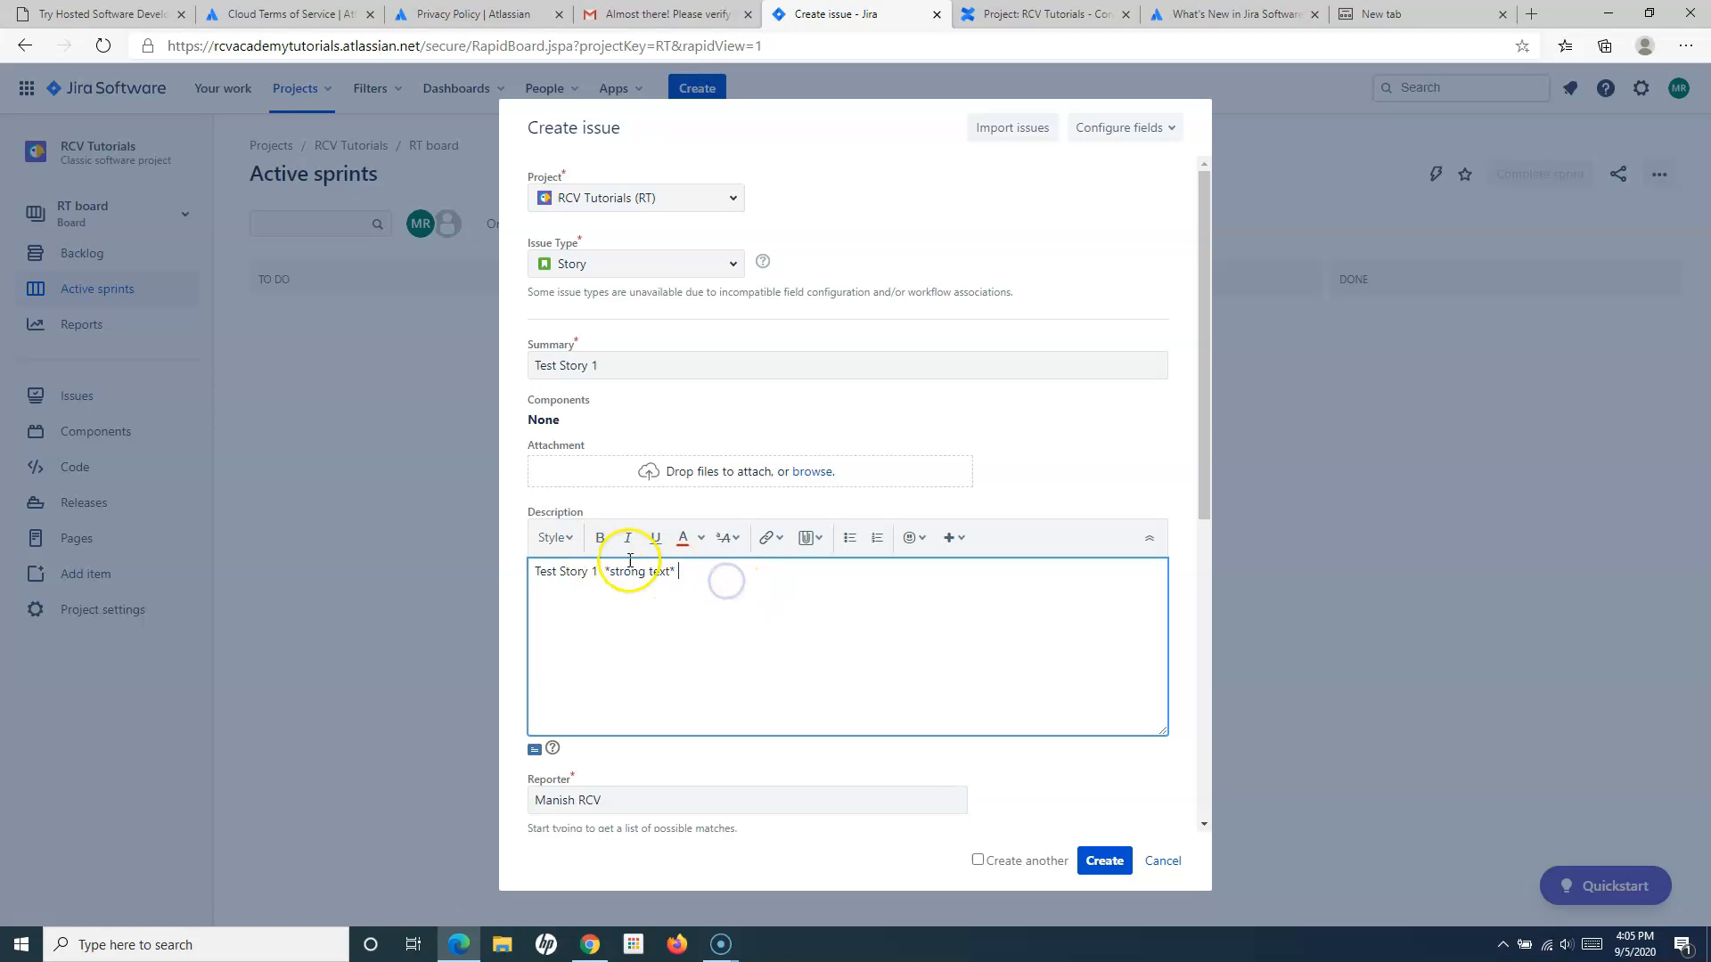
Insert a second bold placeholder in the description and replace both placeholder texts with "Test Story 1"
left_click(600, 541)
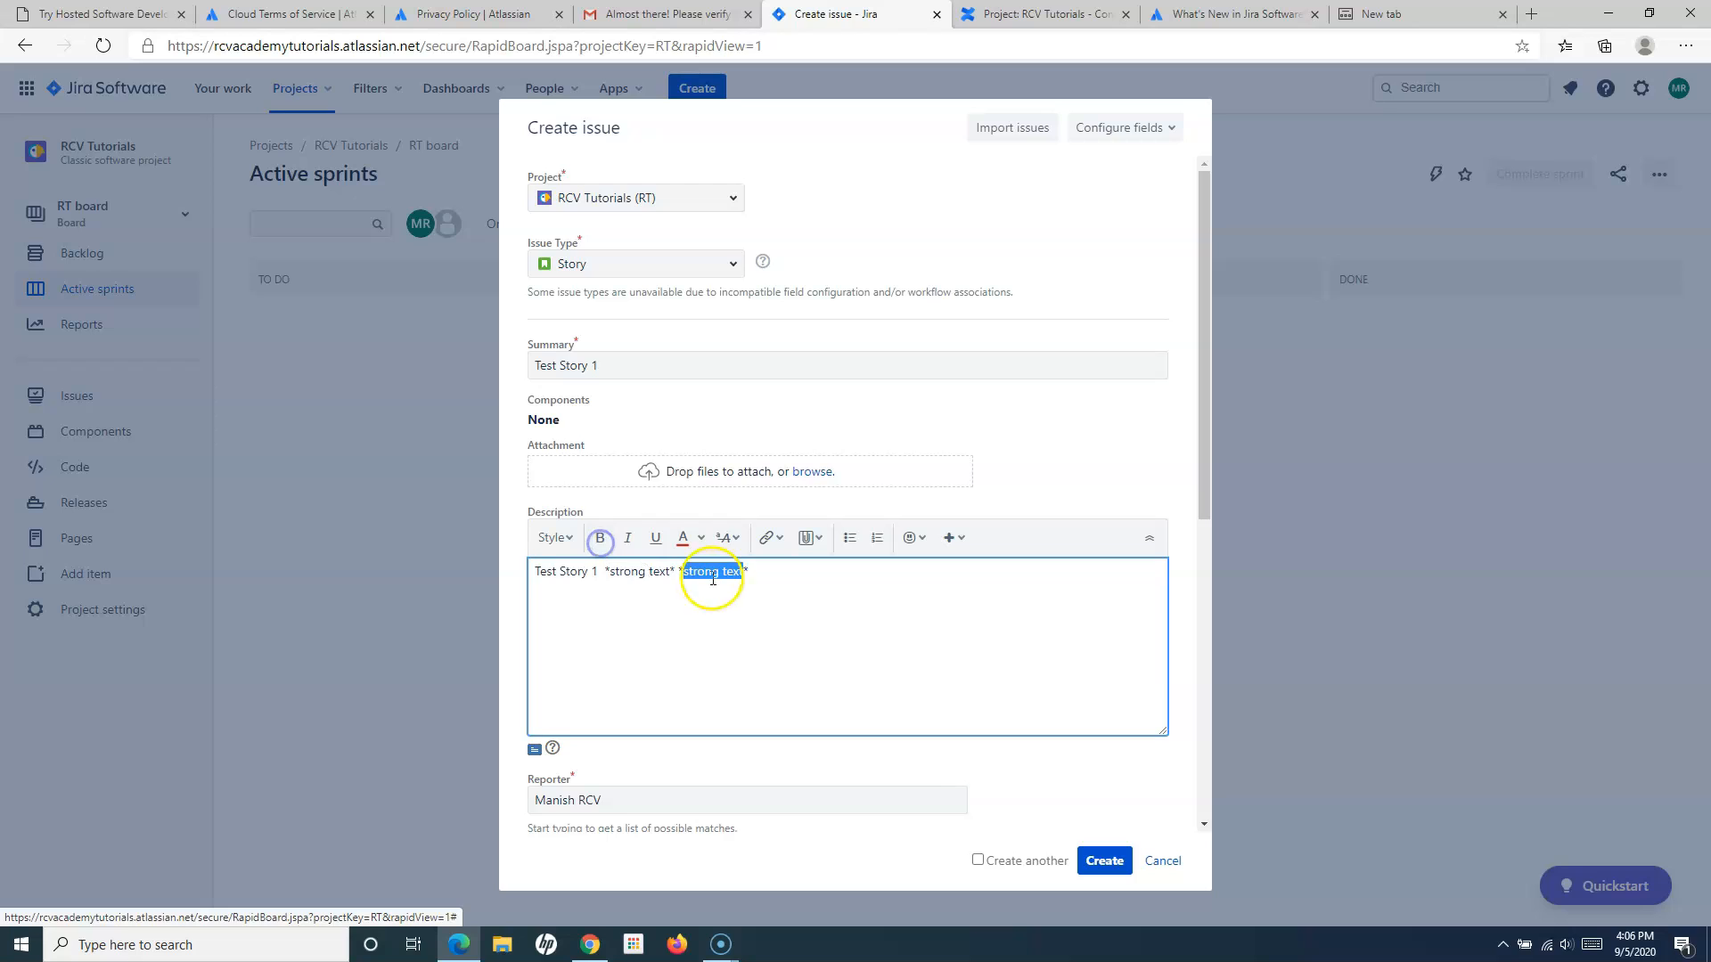
left_click(704, 573)
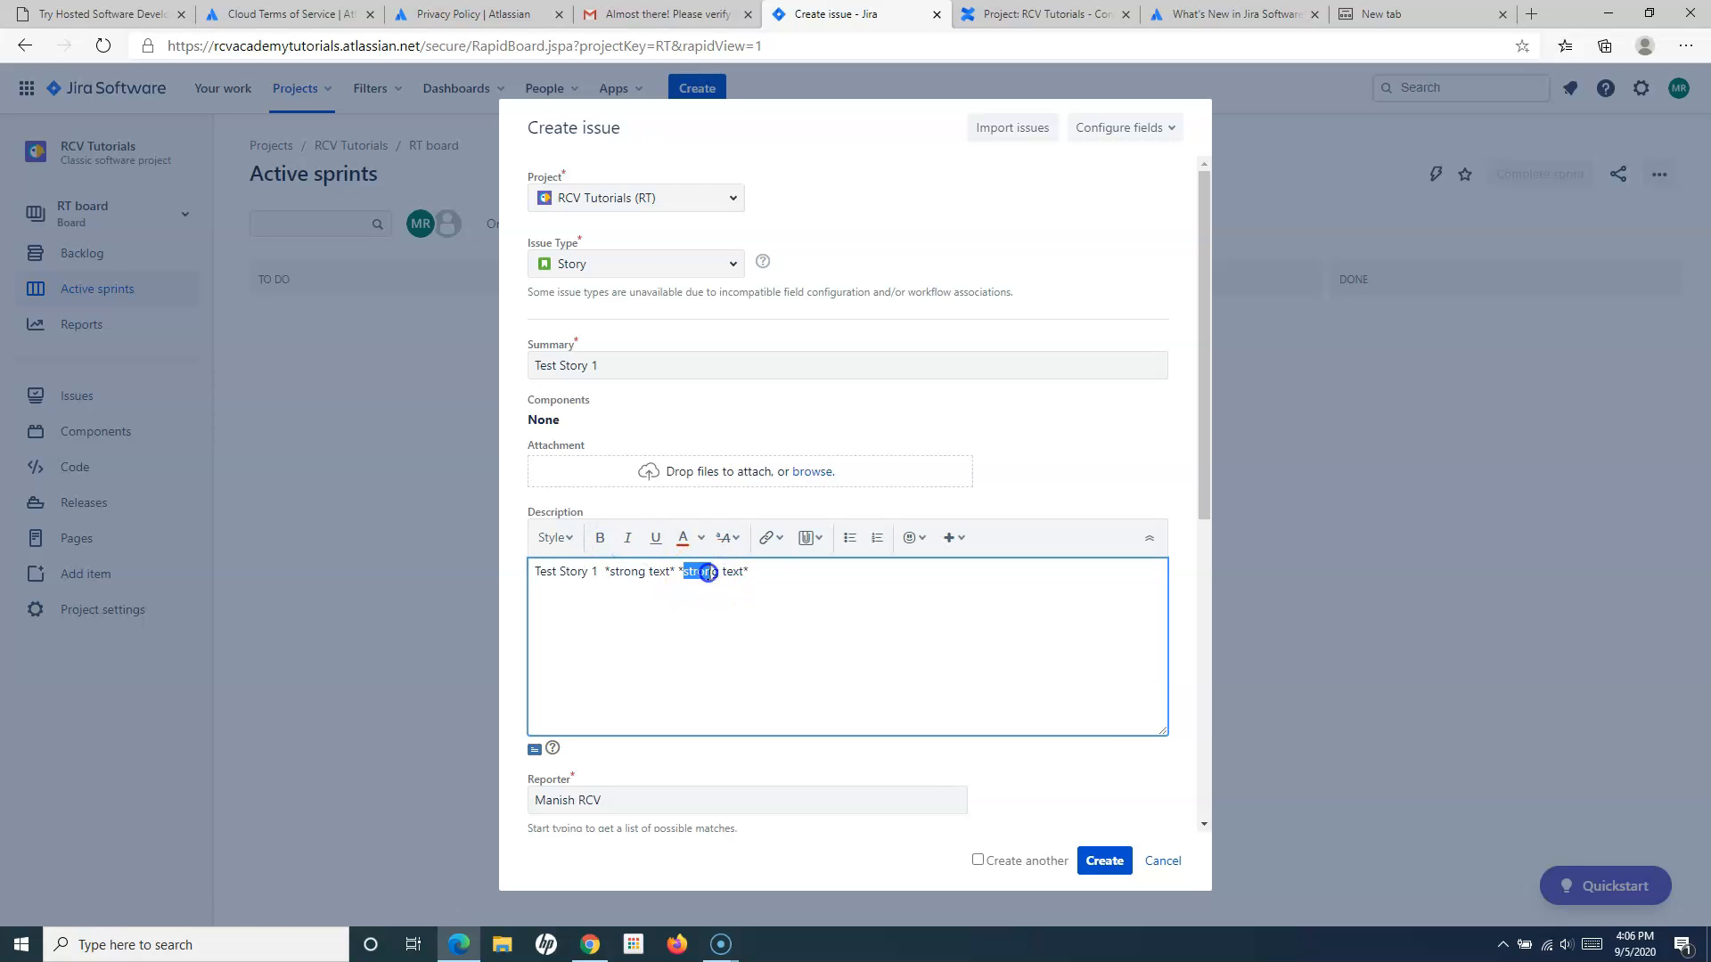
key("ctrl+v")
key("BackSpace")
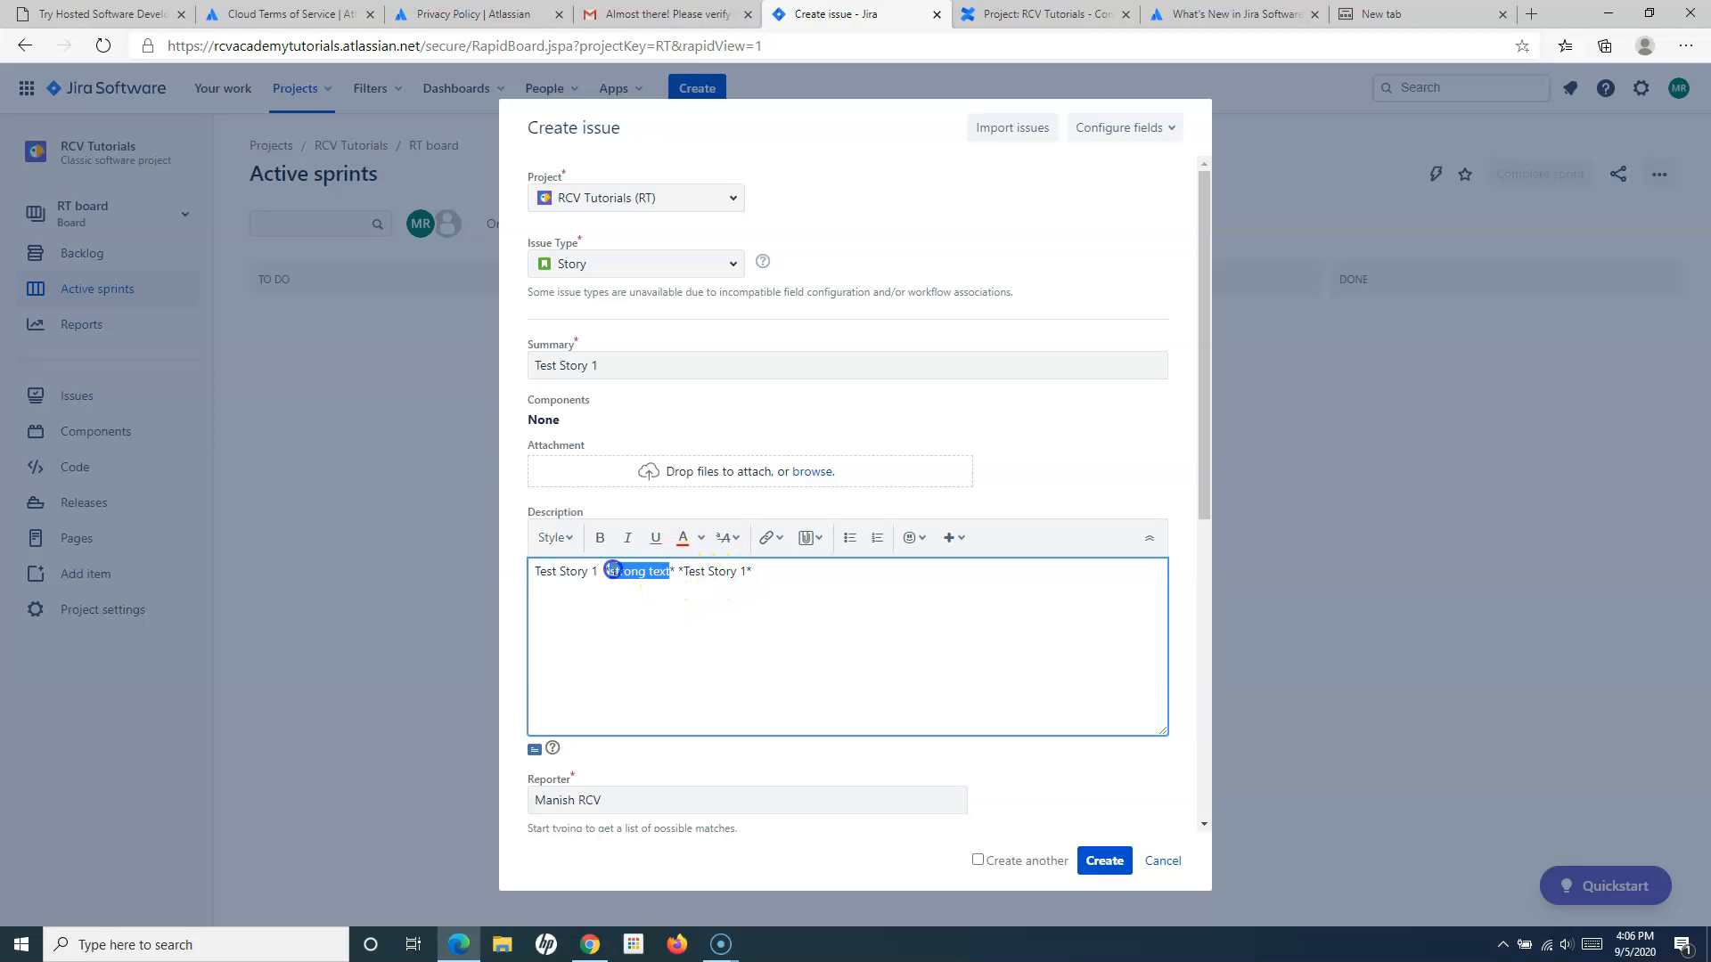
key("ctrl+v")
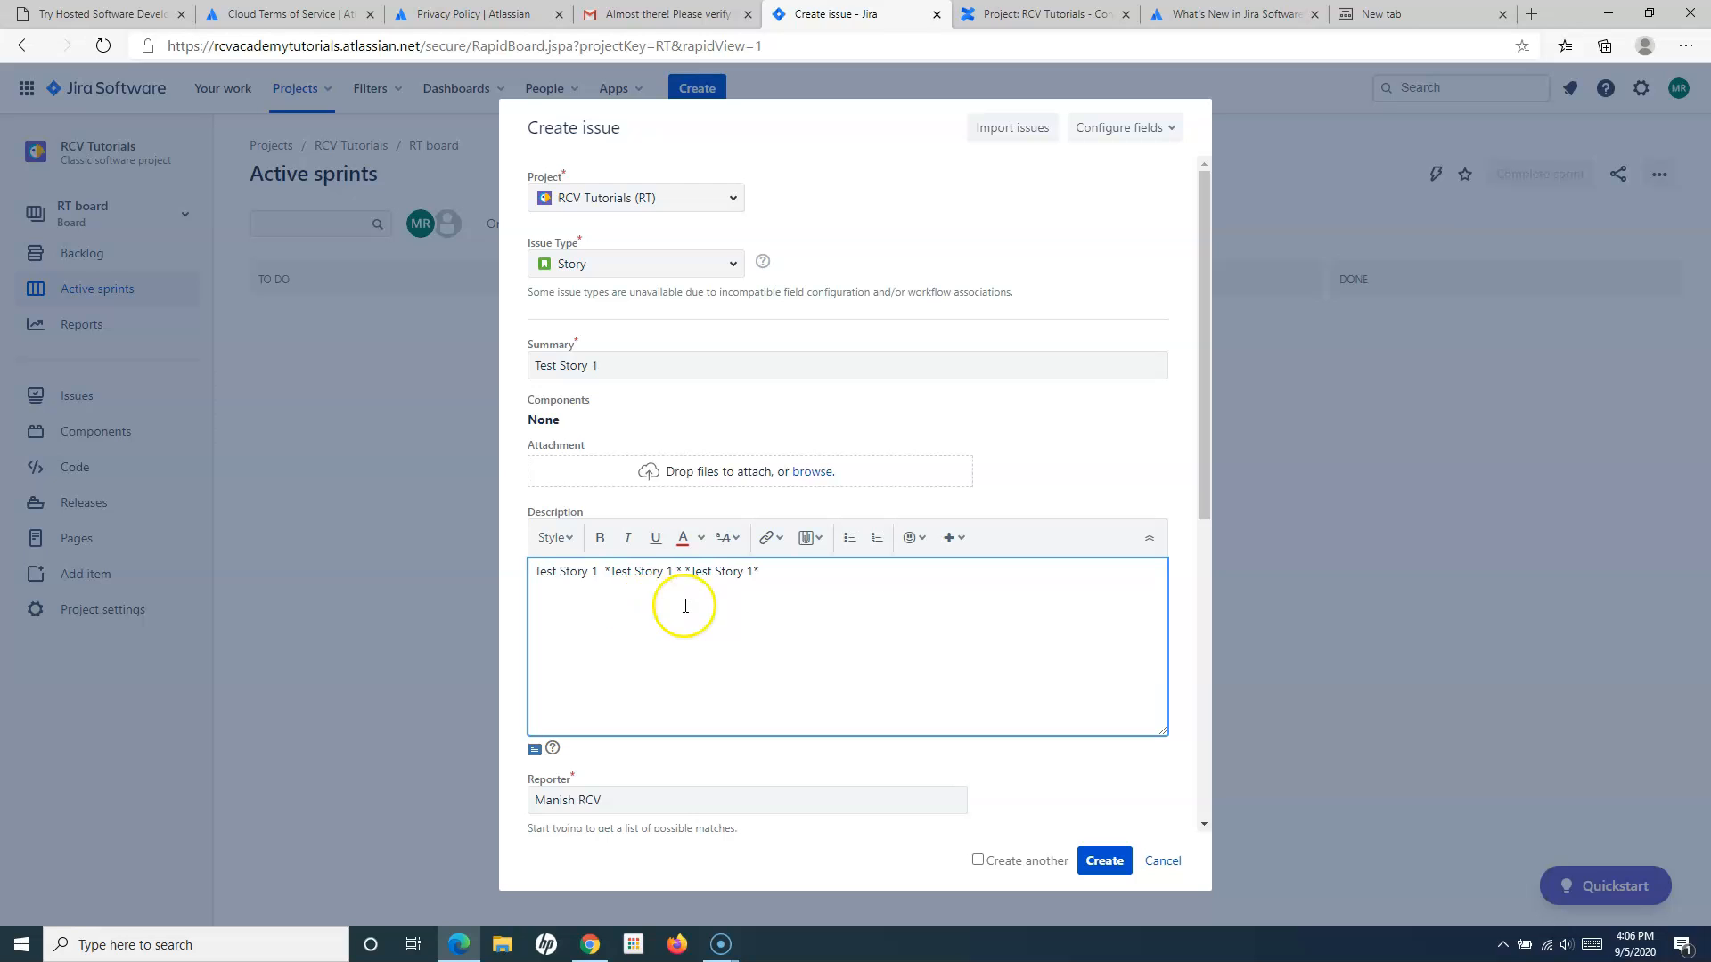
key("BackSpace")
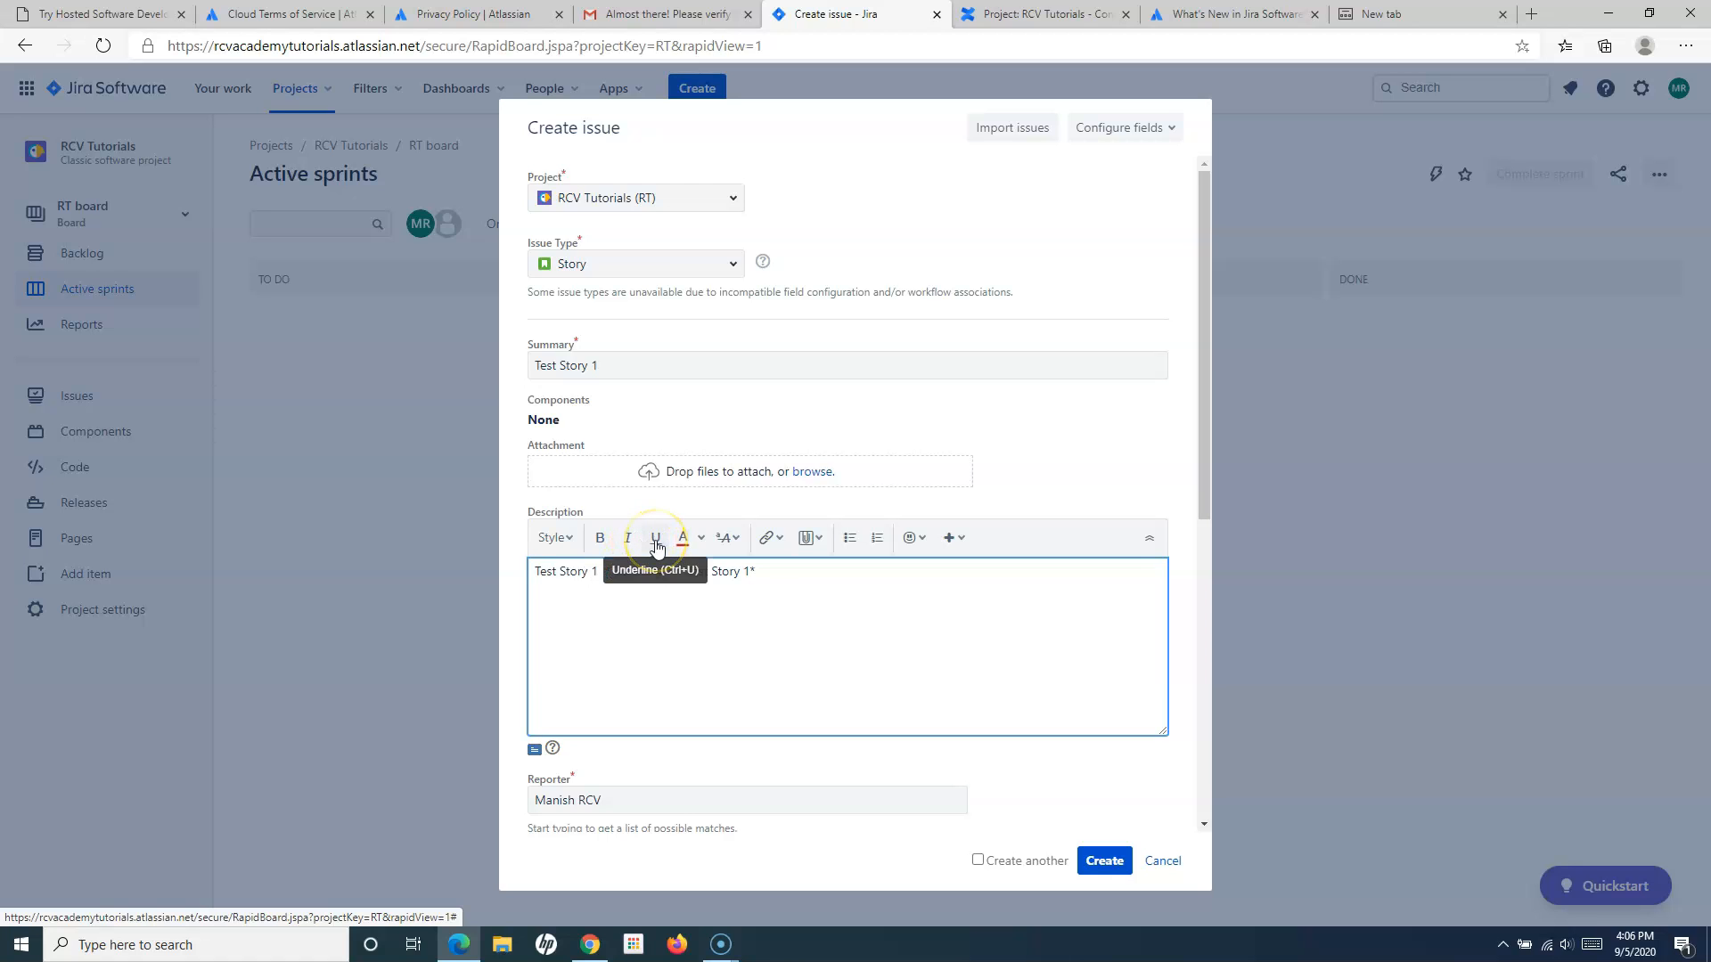
left_click(702, 544)
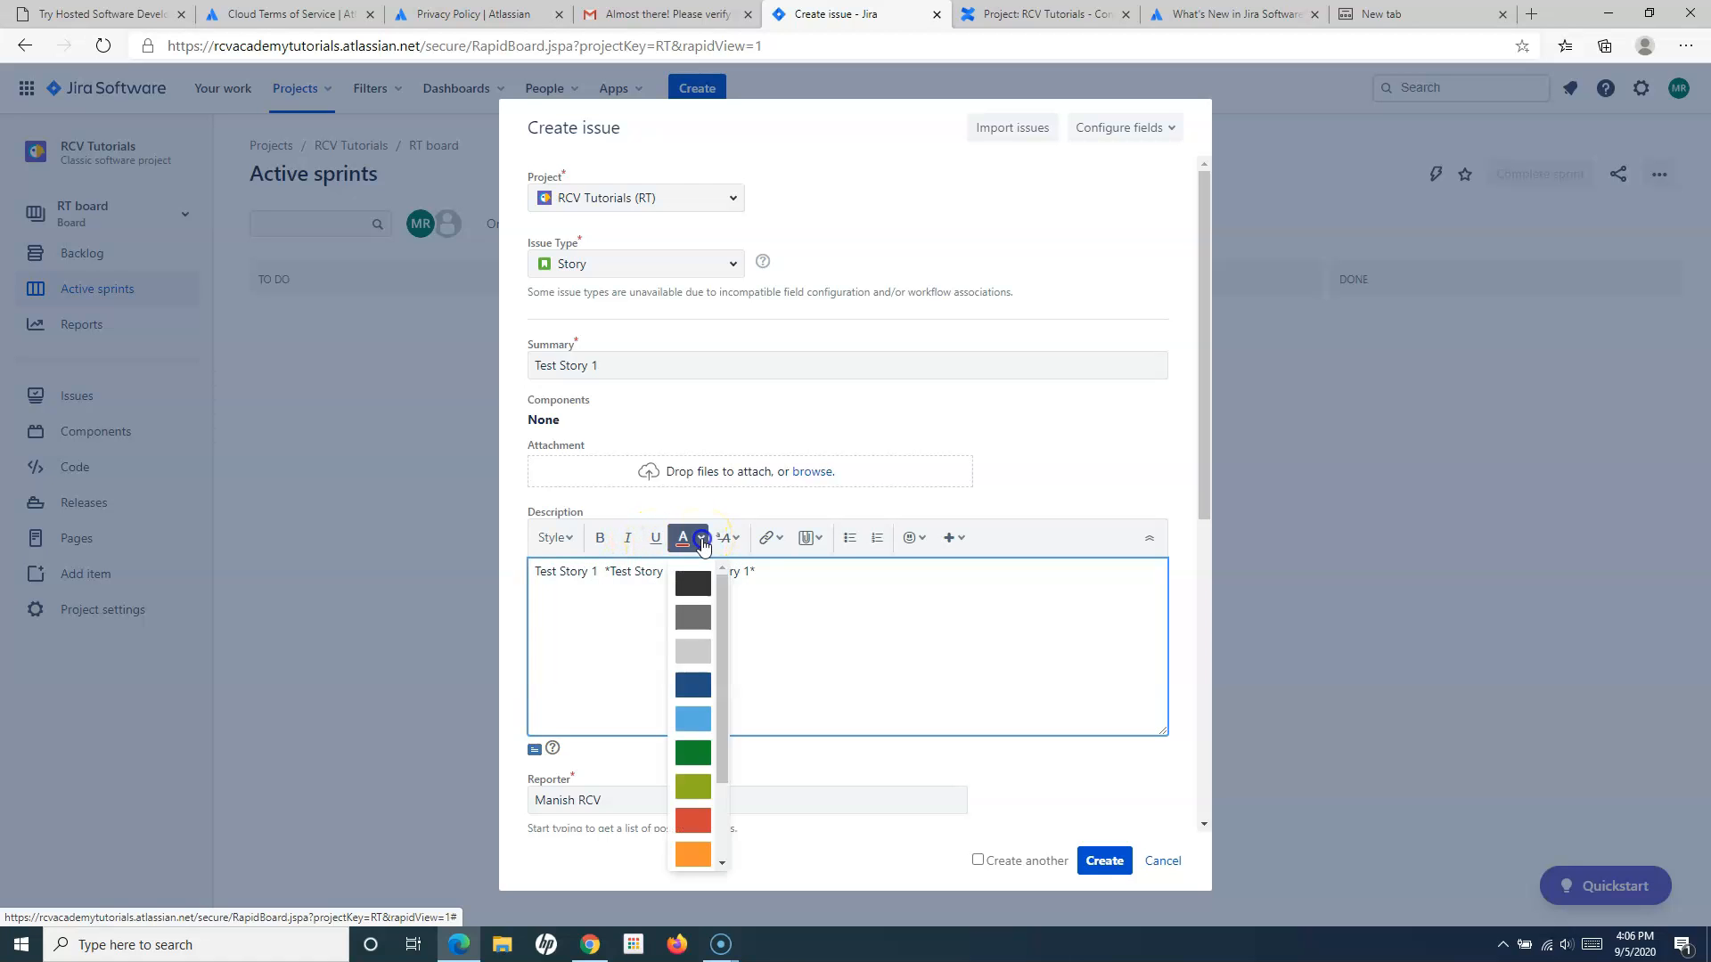
left_click(579, 654)
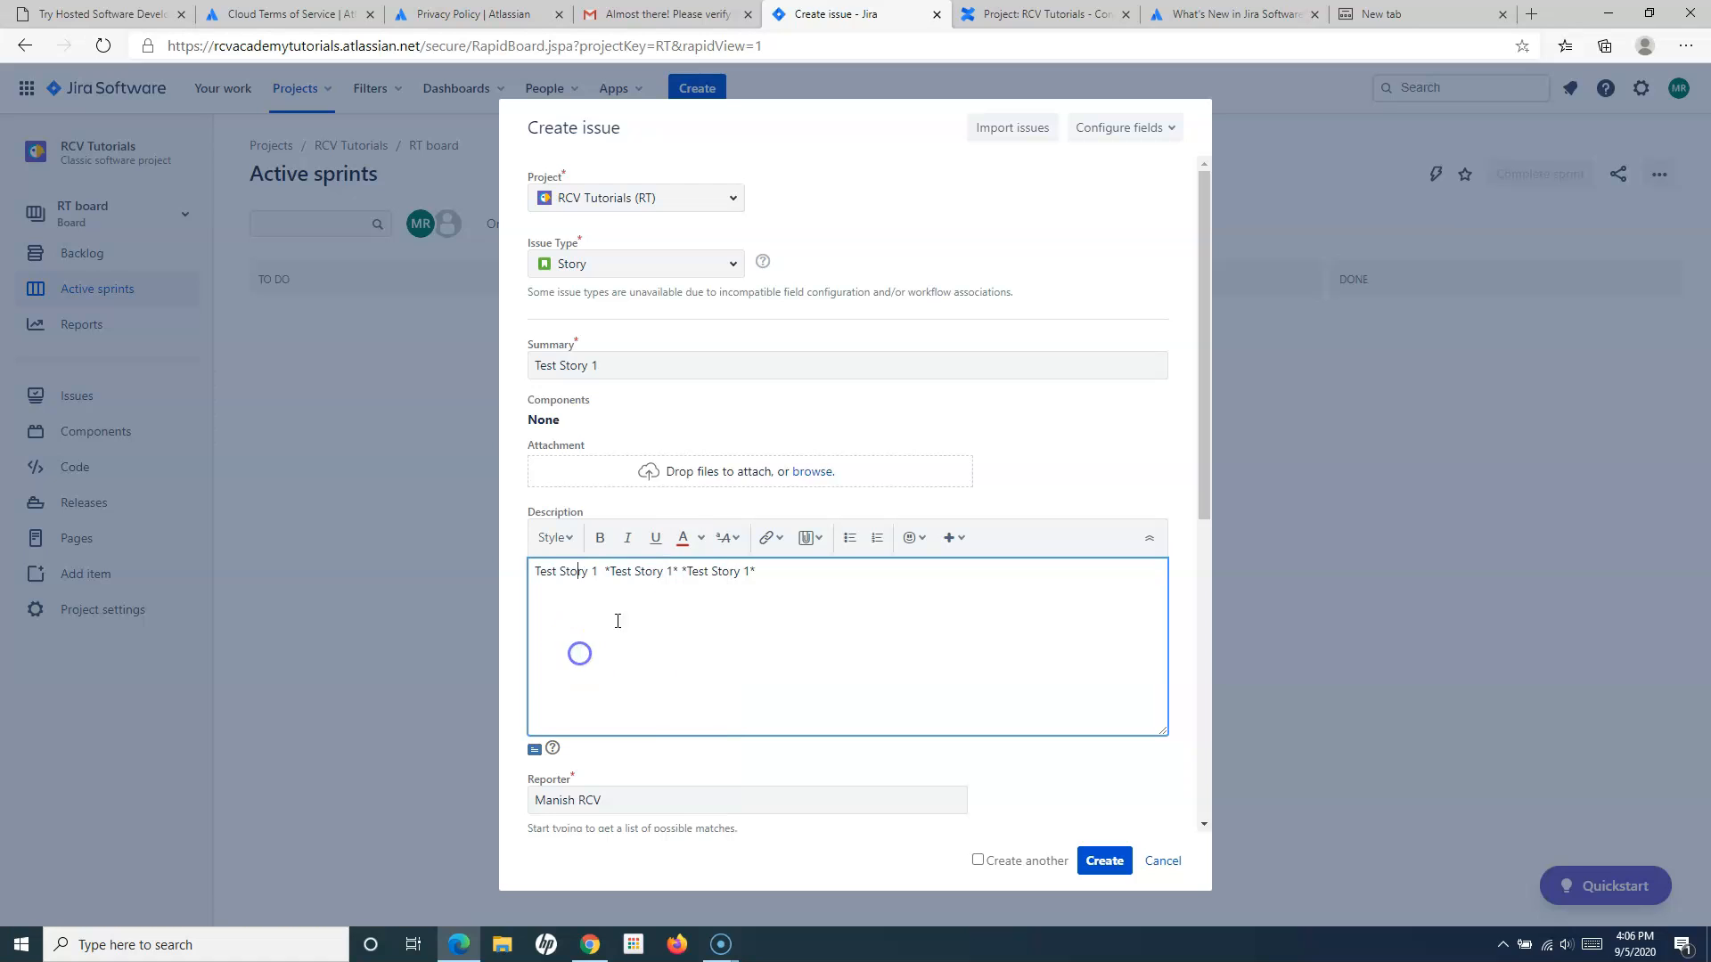
left_click(809, 537)
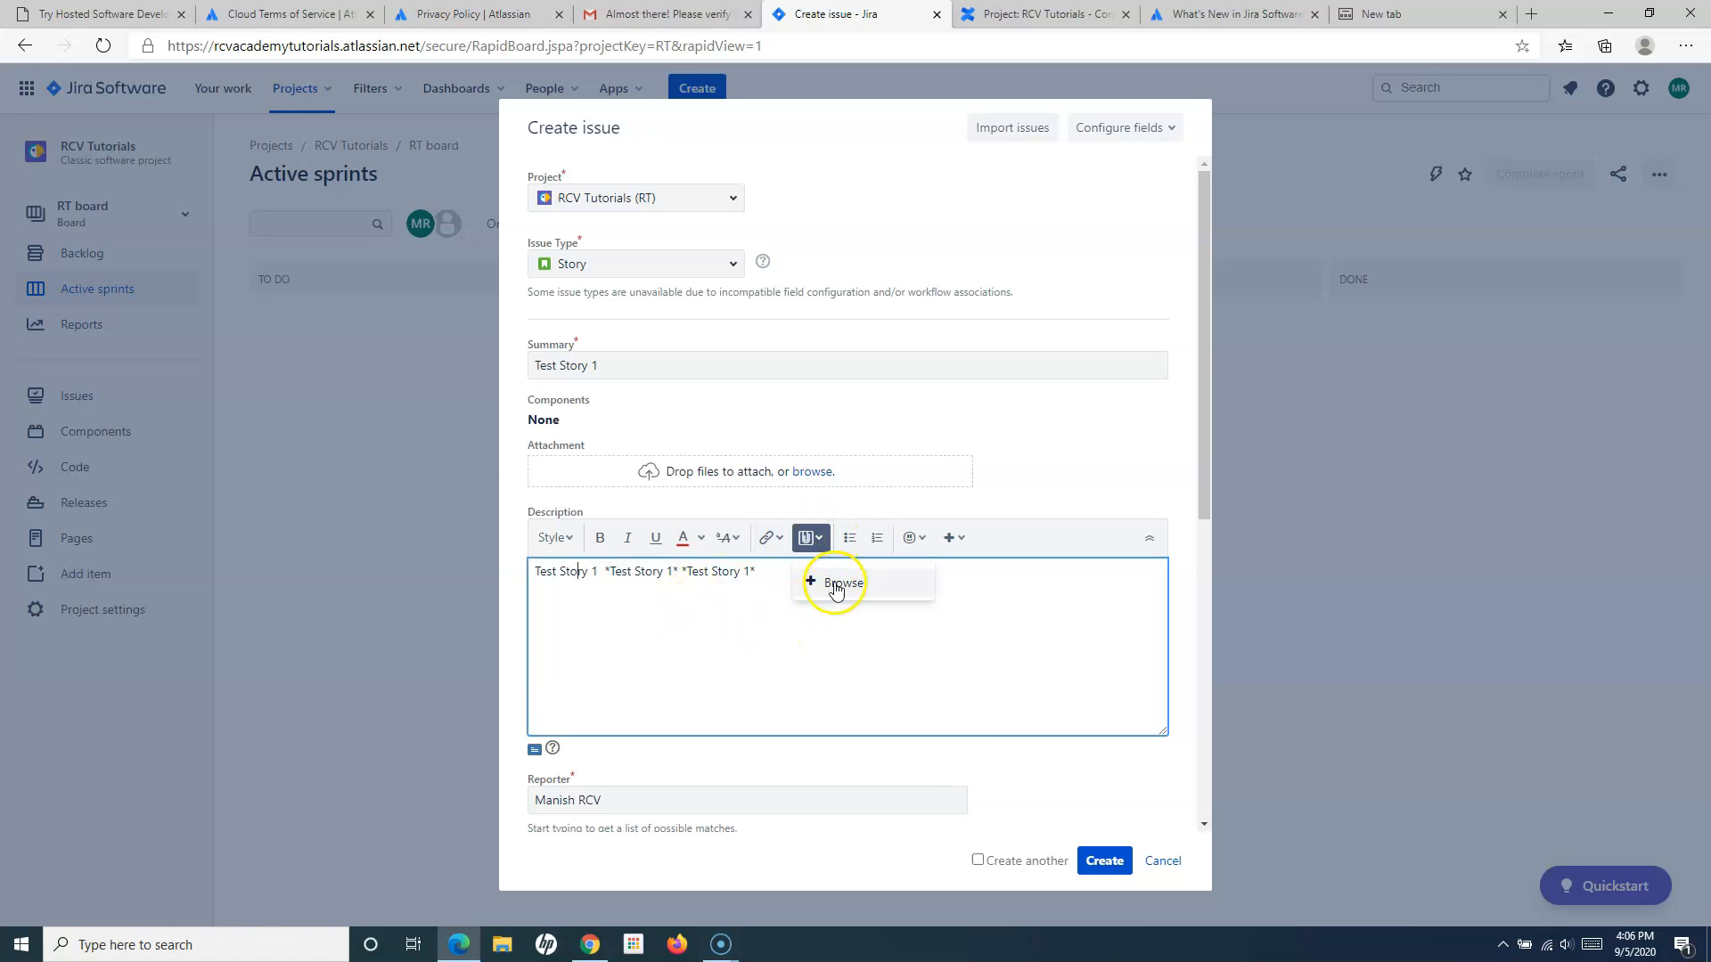
left_click(606, 634)
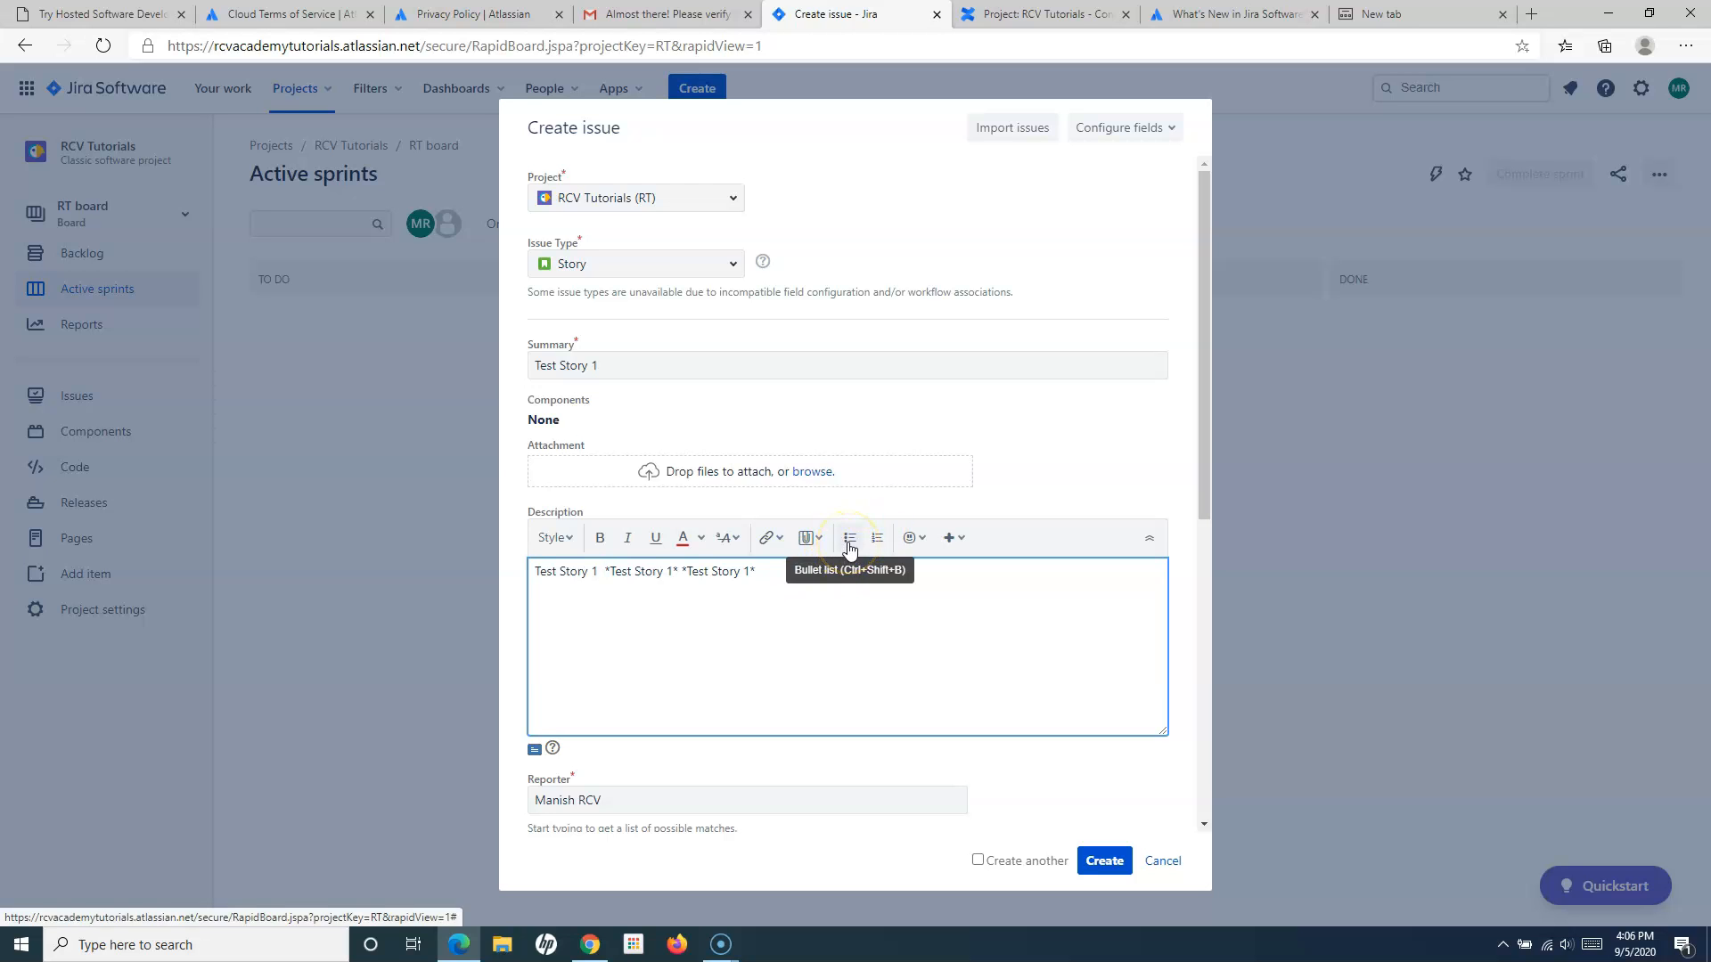
Add four "Test Story 1" lines to the description, below the line with the bold text
left_click(769, 573)
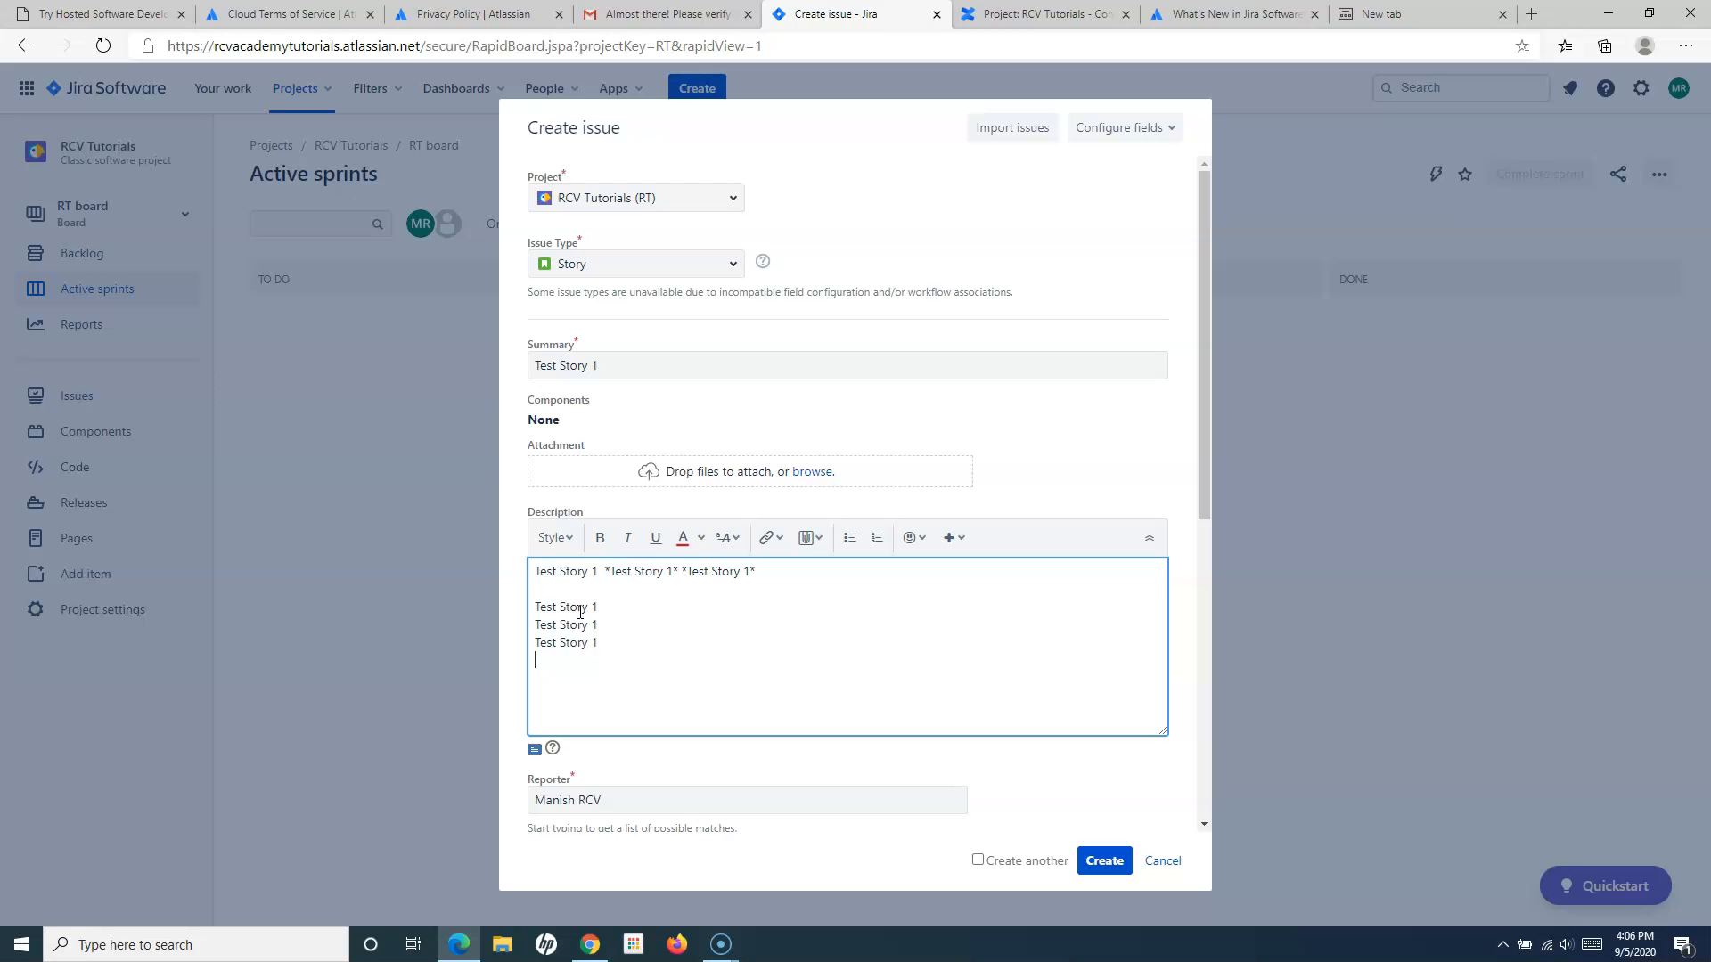
left_click(877, 538)
left_click(628, 661)
left_click(543, 662)
key("BackSpace")
Format the four added "Test Story 1" lines as a numbered list and change it to a bulleted list
left_click_drag(600, 660, 537, 603)
left_click(877, 537)
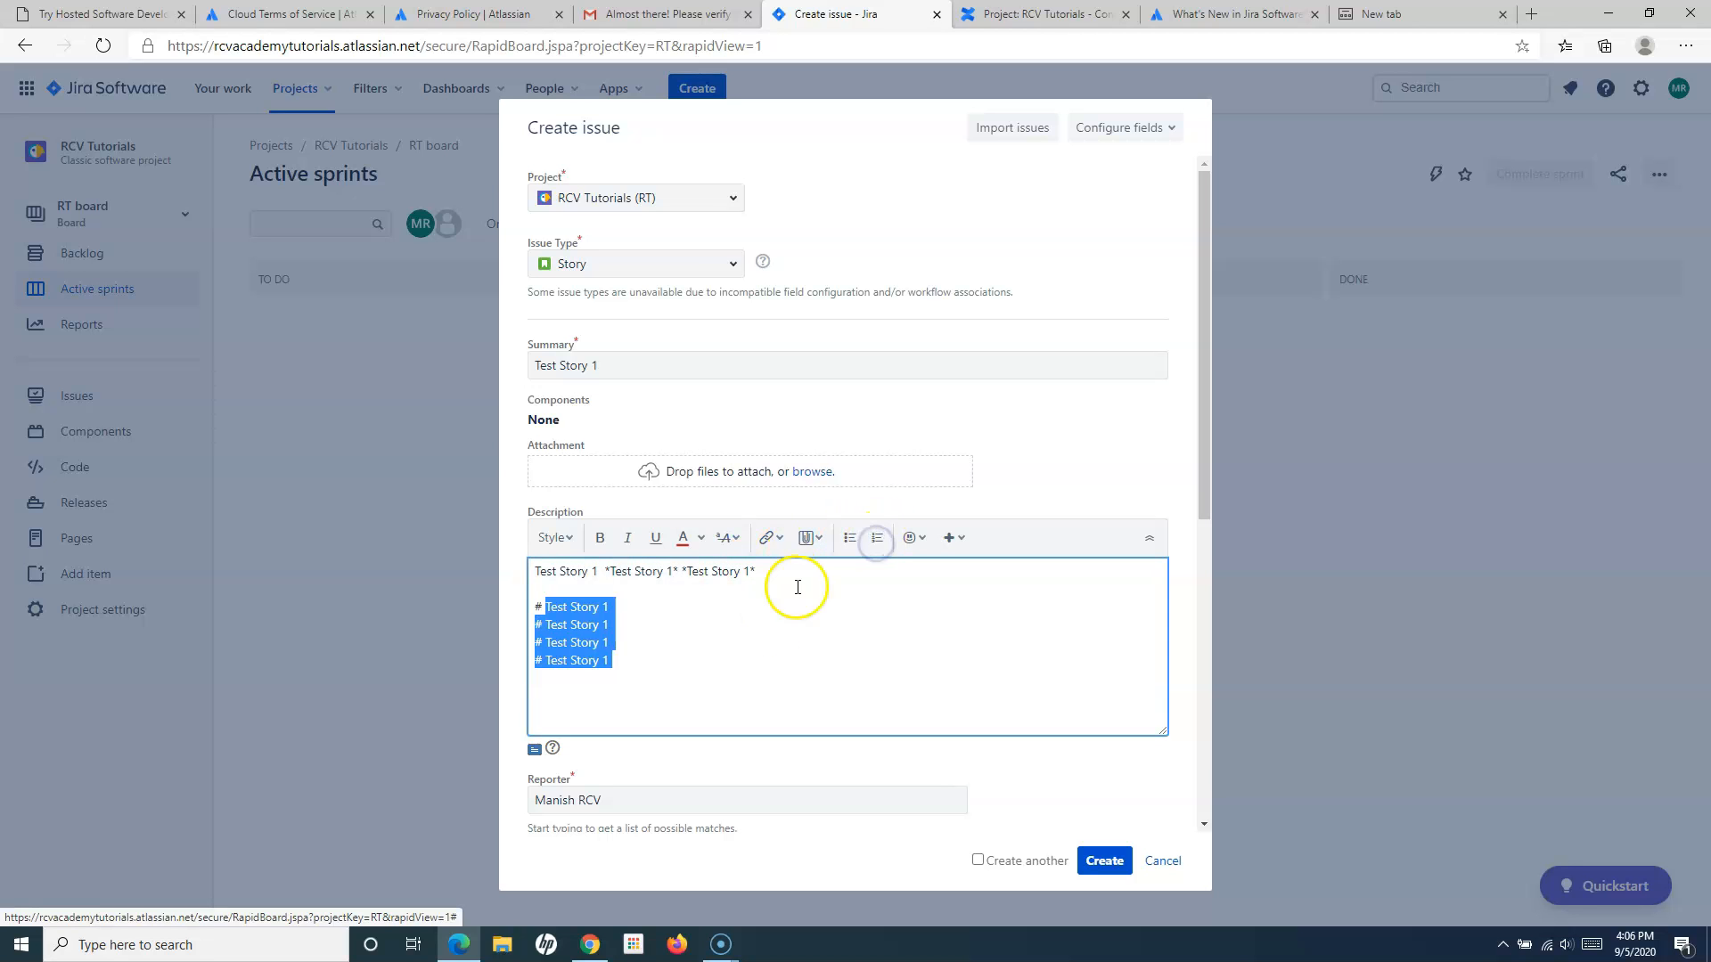
left_click(849, 539)
left_click(548, 642)
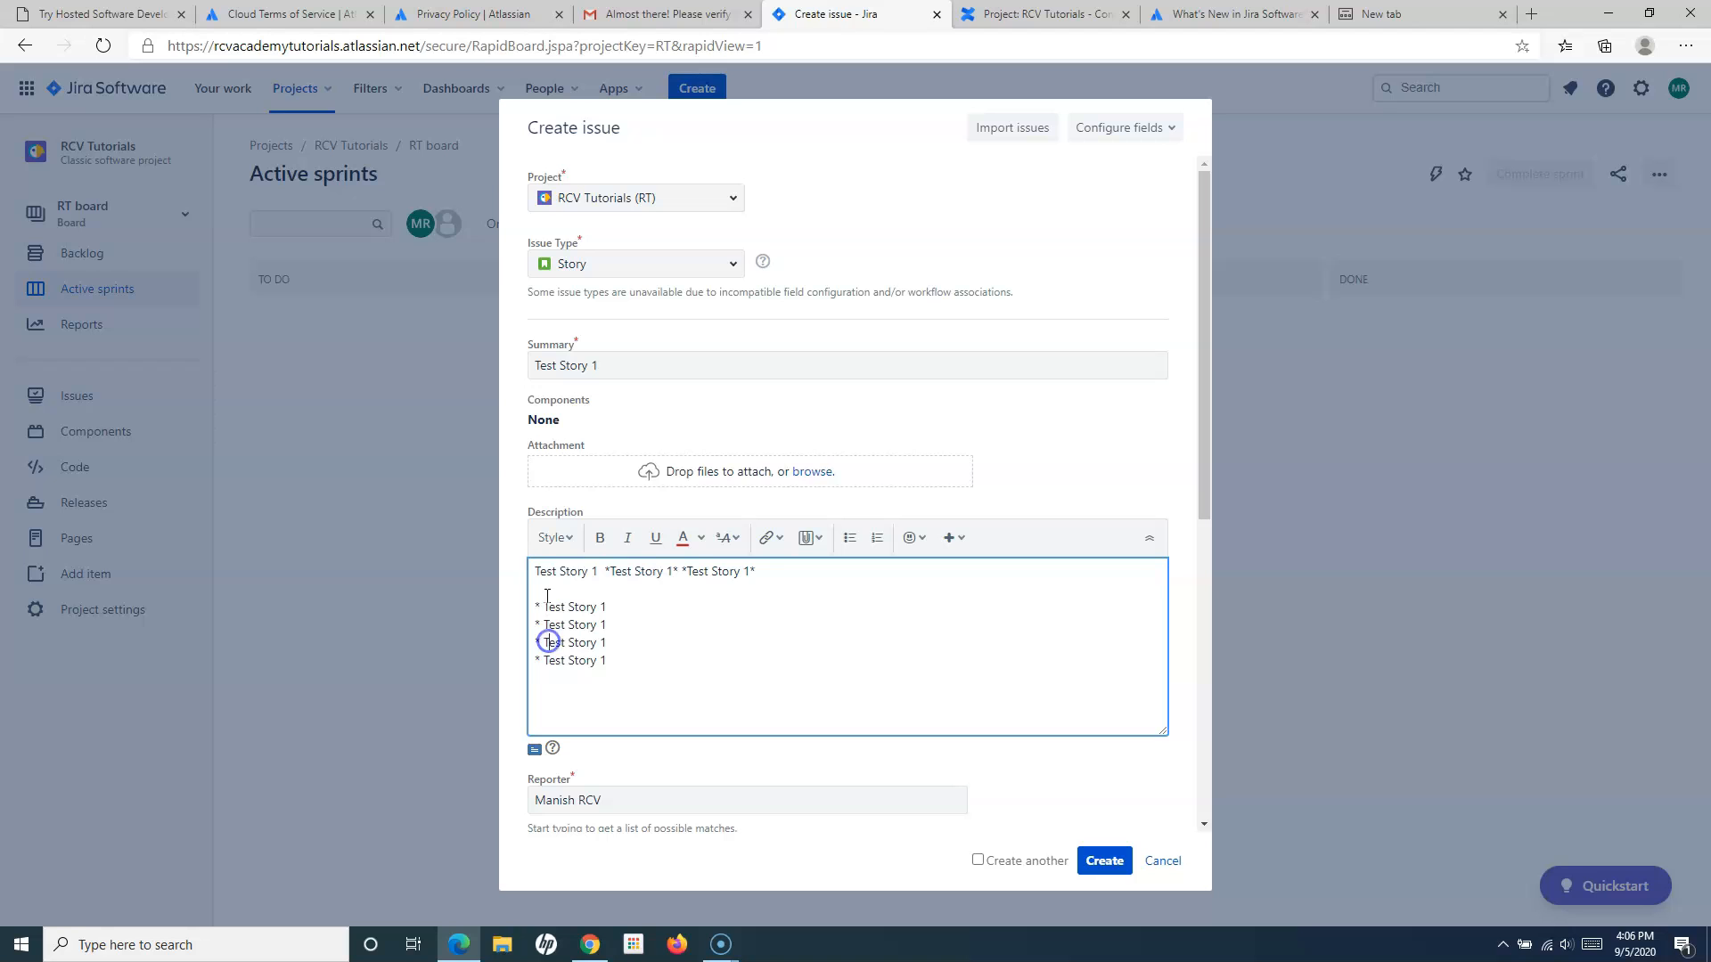
Insert a smiley emoticon below the bulleted list in the description, separated by a blank line
left_click(918, 539)
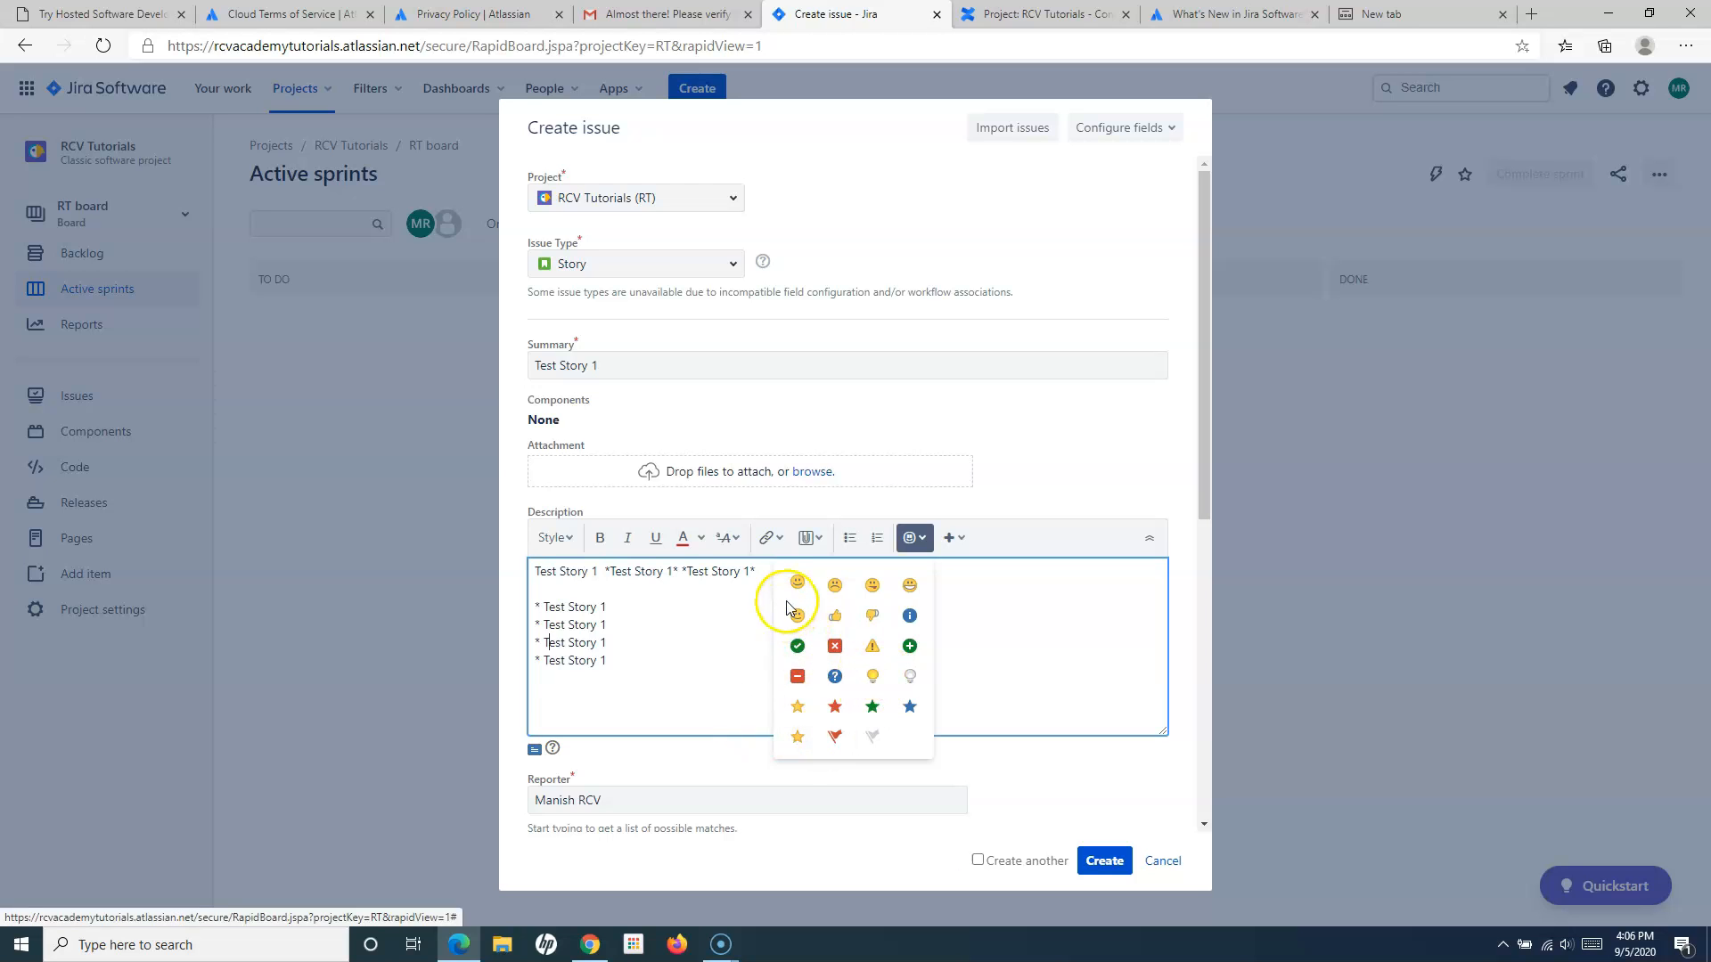
left_click(612, 662)
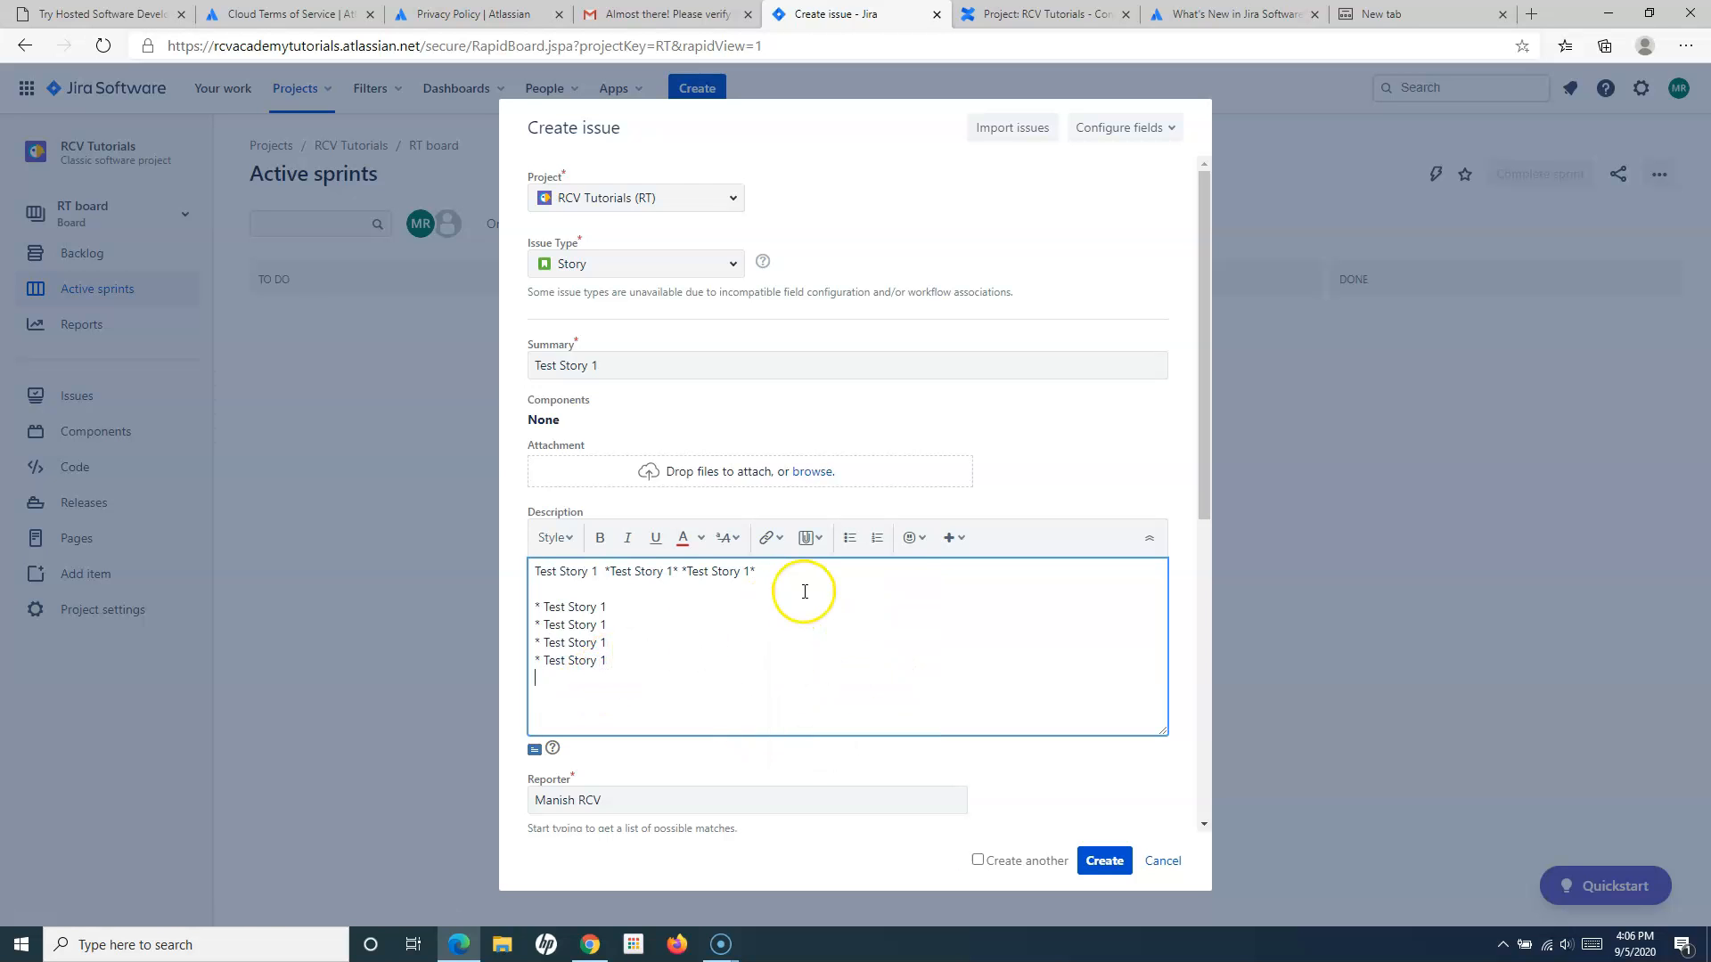
left_click(917, 538)
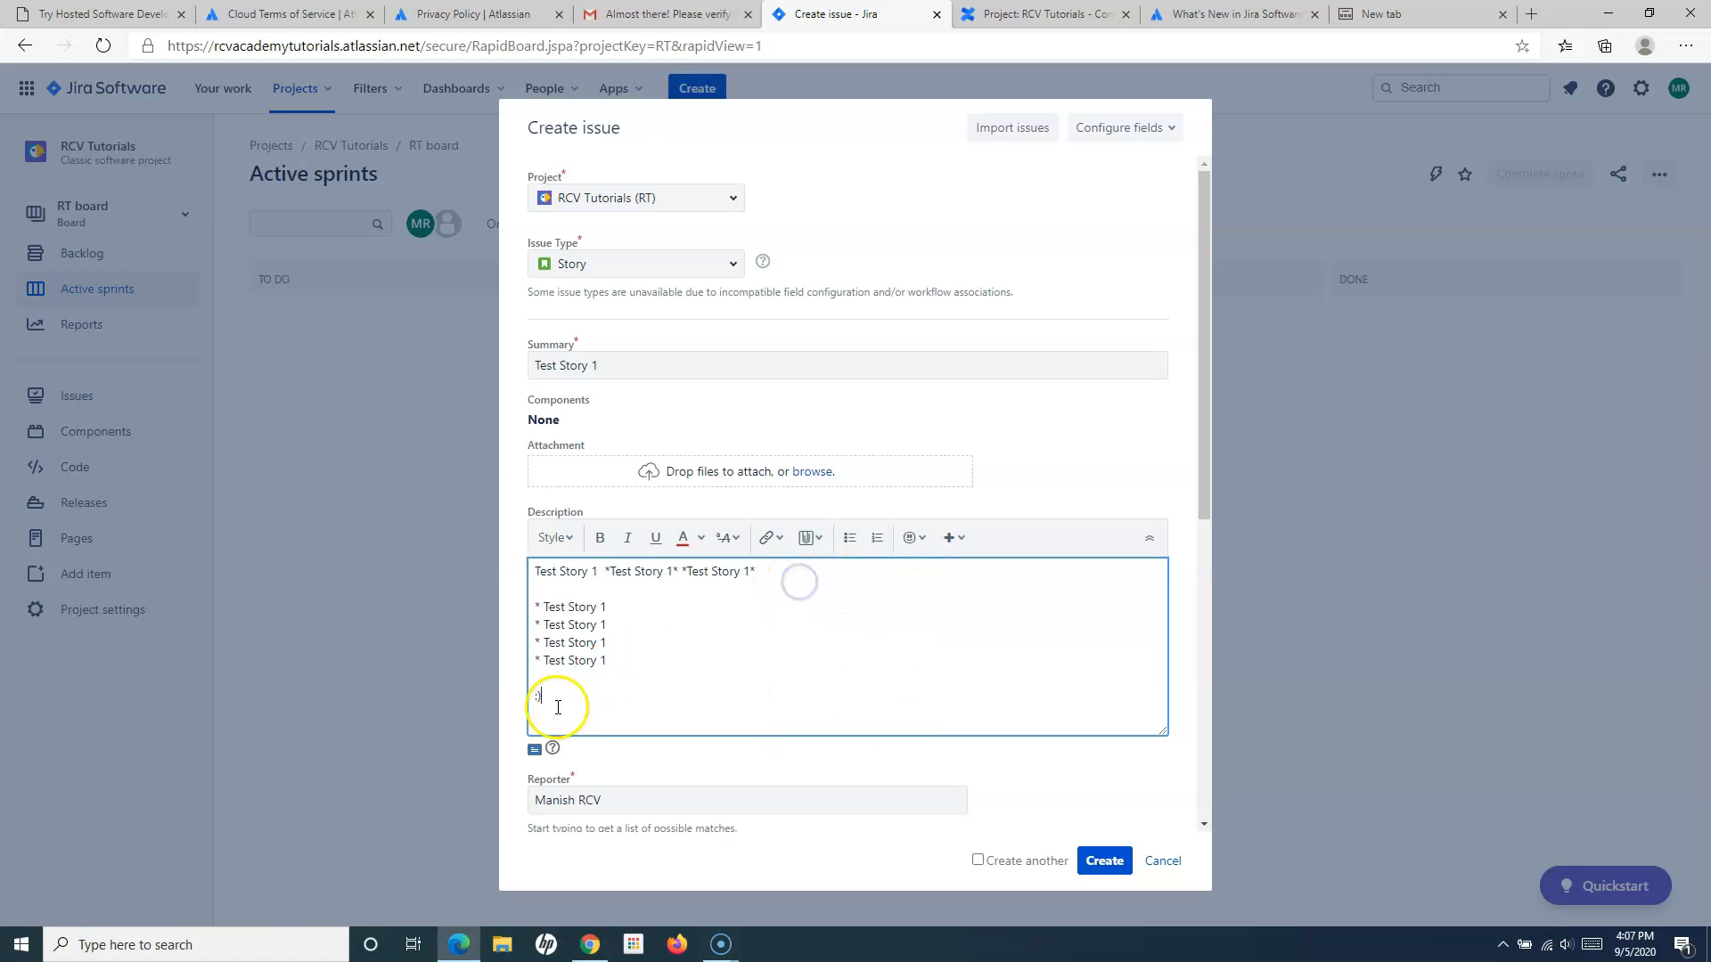
Insert a user mention below the smiley, searching by the reporter's name and choosing the matching user
left_click(964, 540)
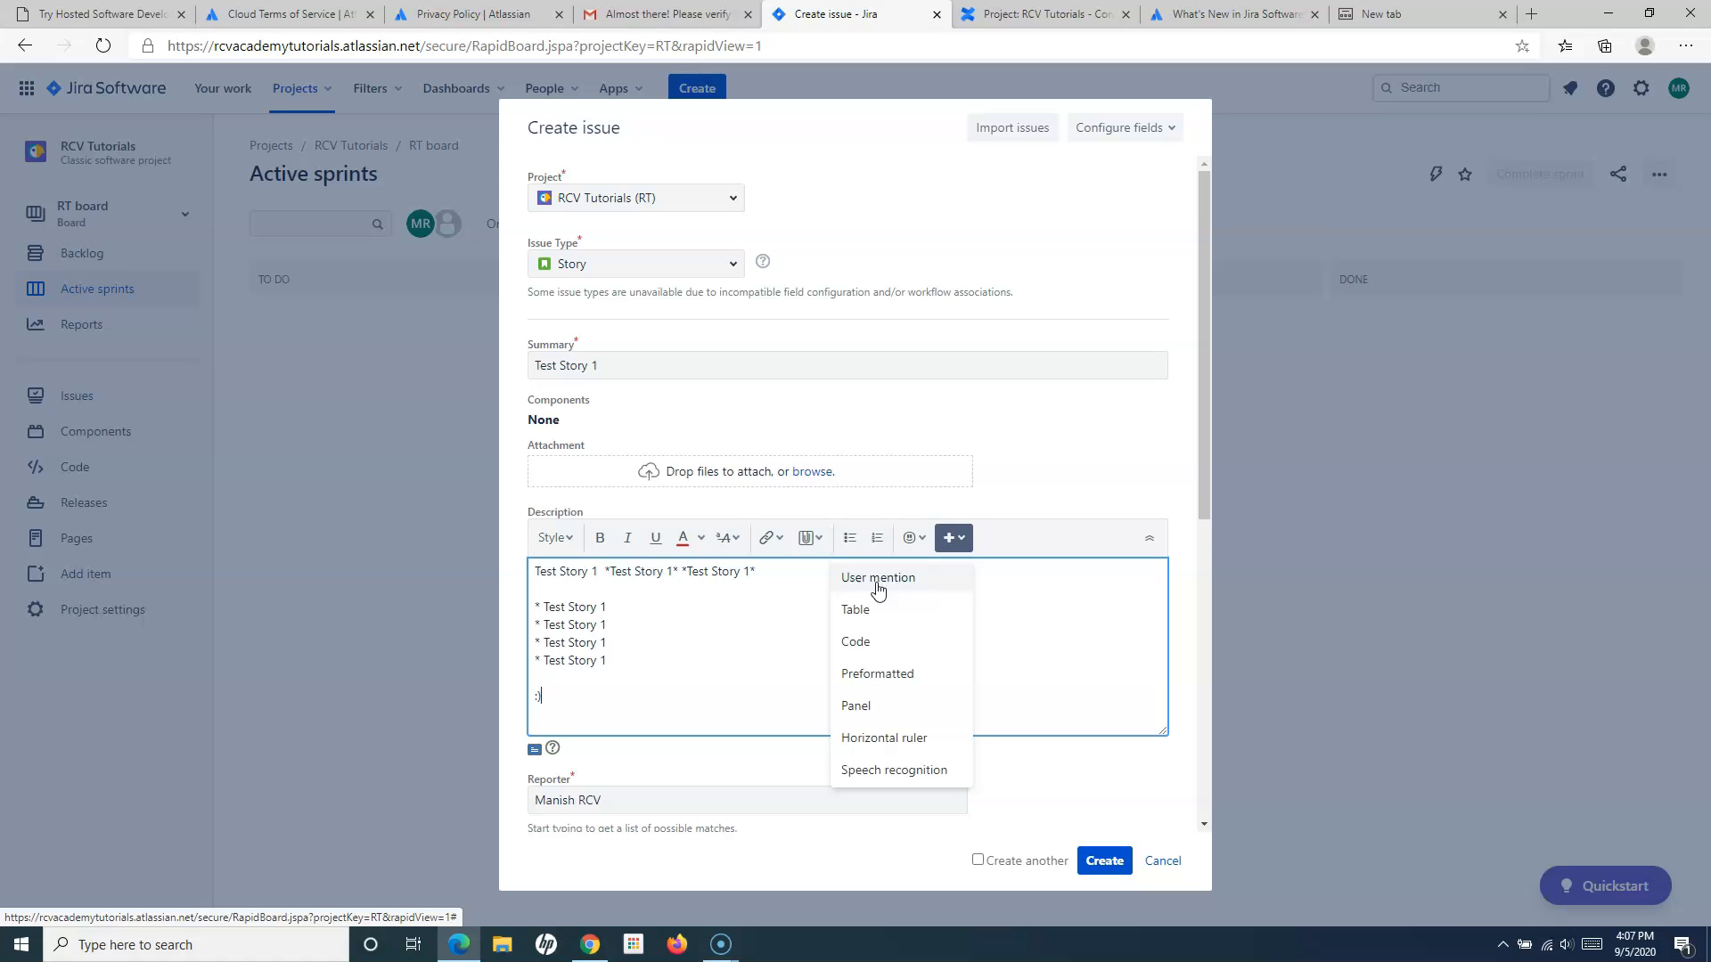
key("Return")
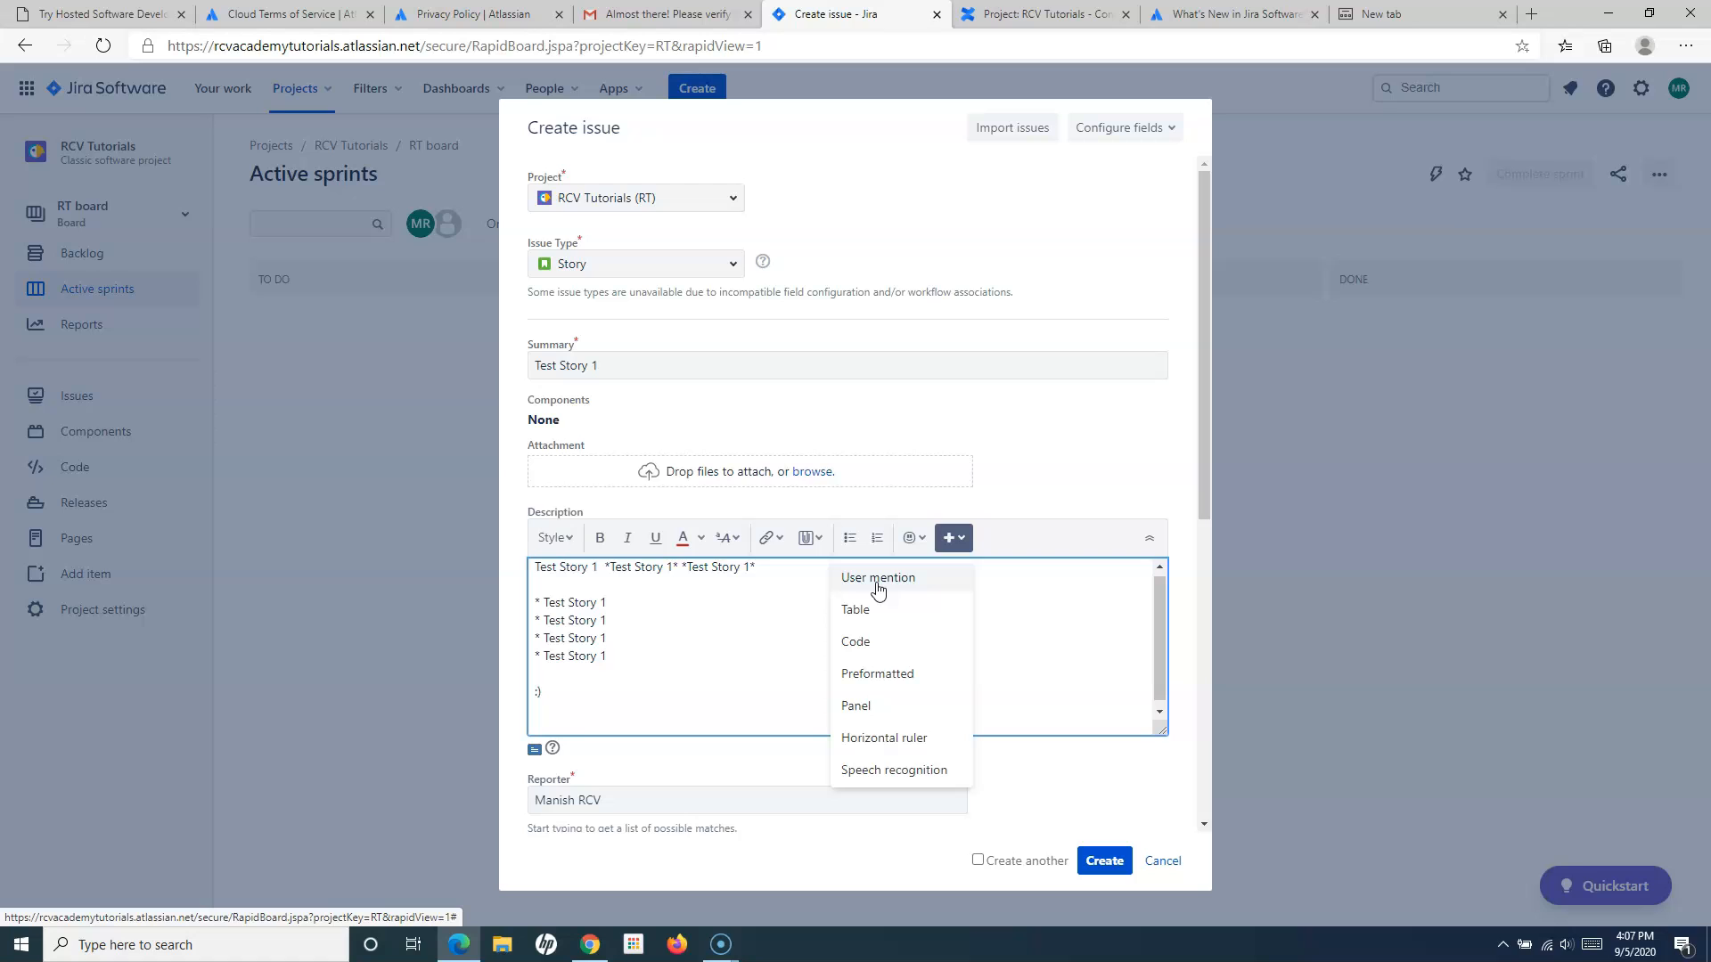
left_click(878, 578)
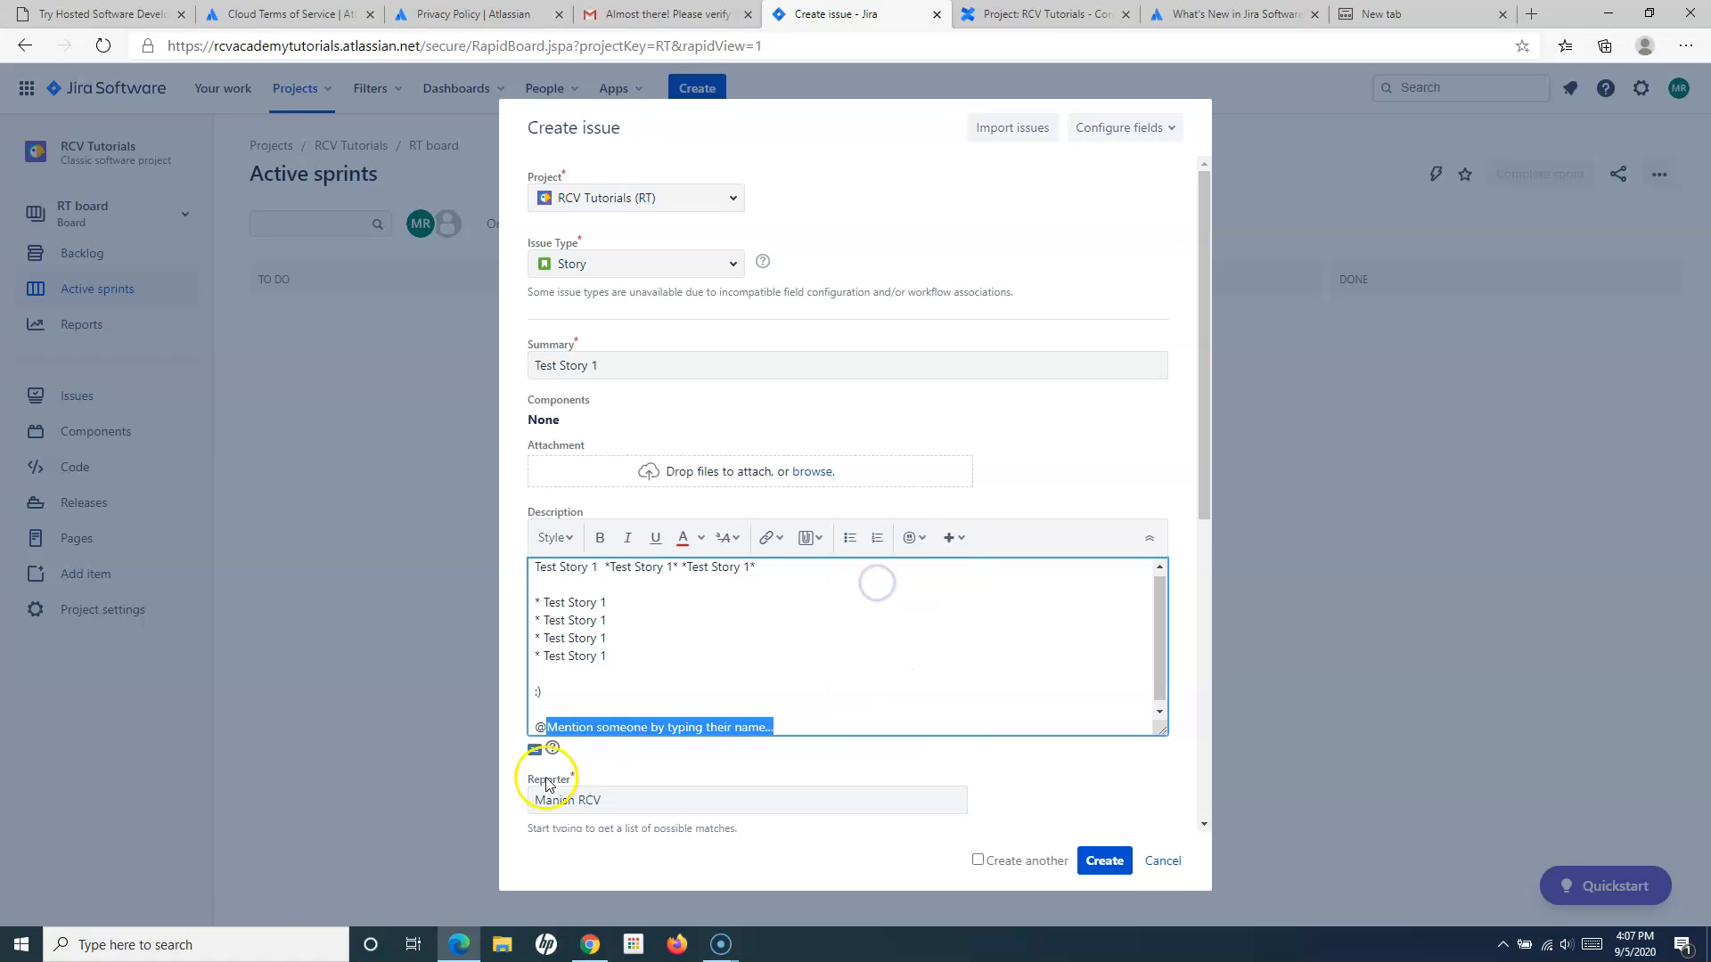
left_click(791, 722)
left_click_drag(790, 723, 491, 735)
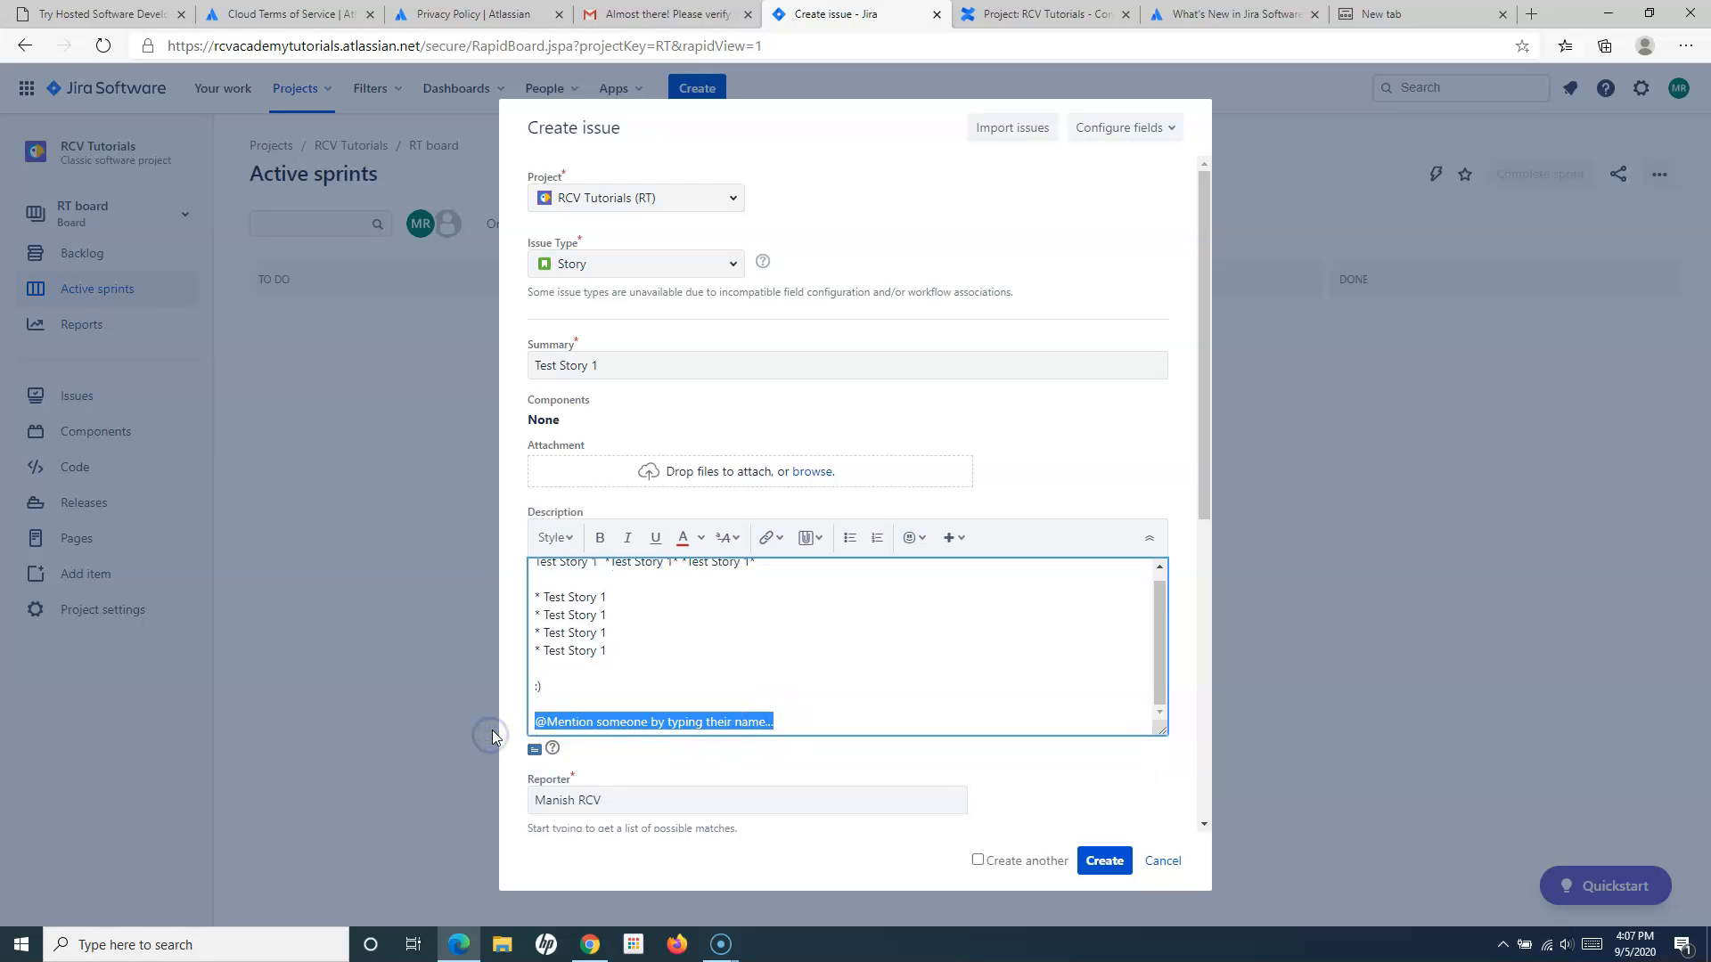
type("@")
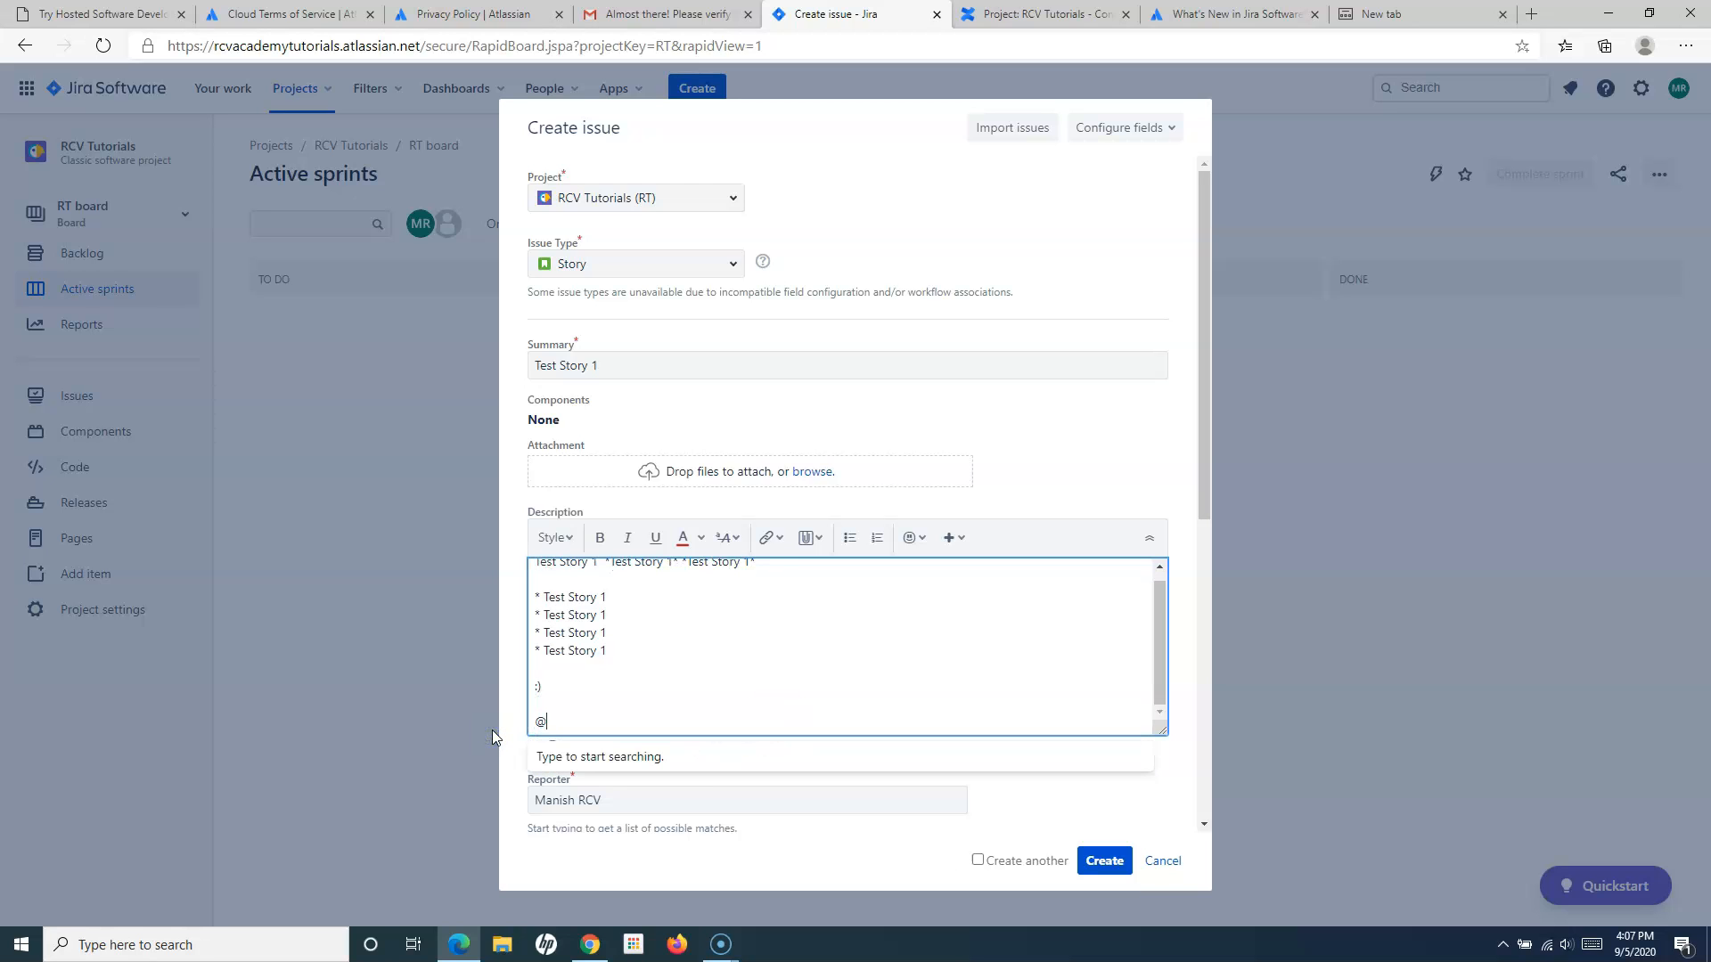
type("mani")
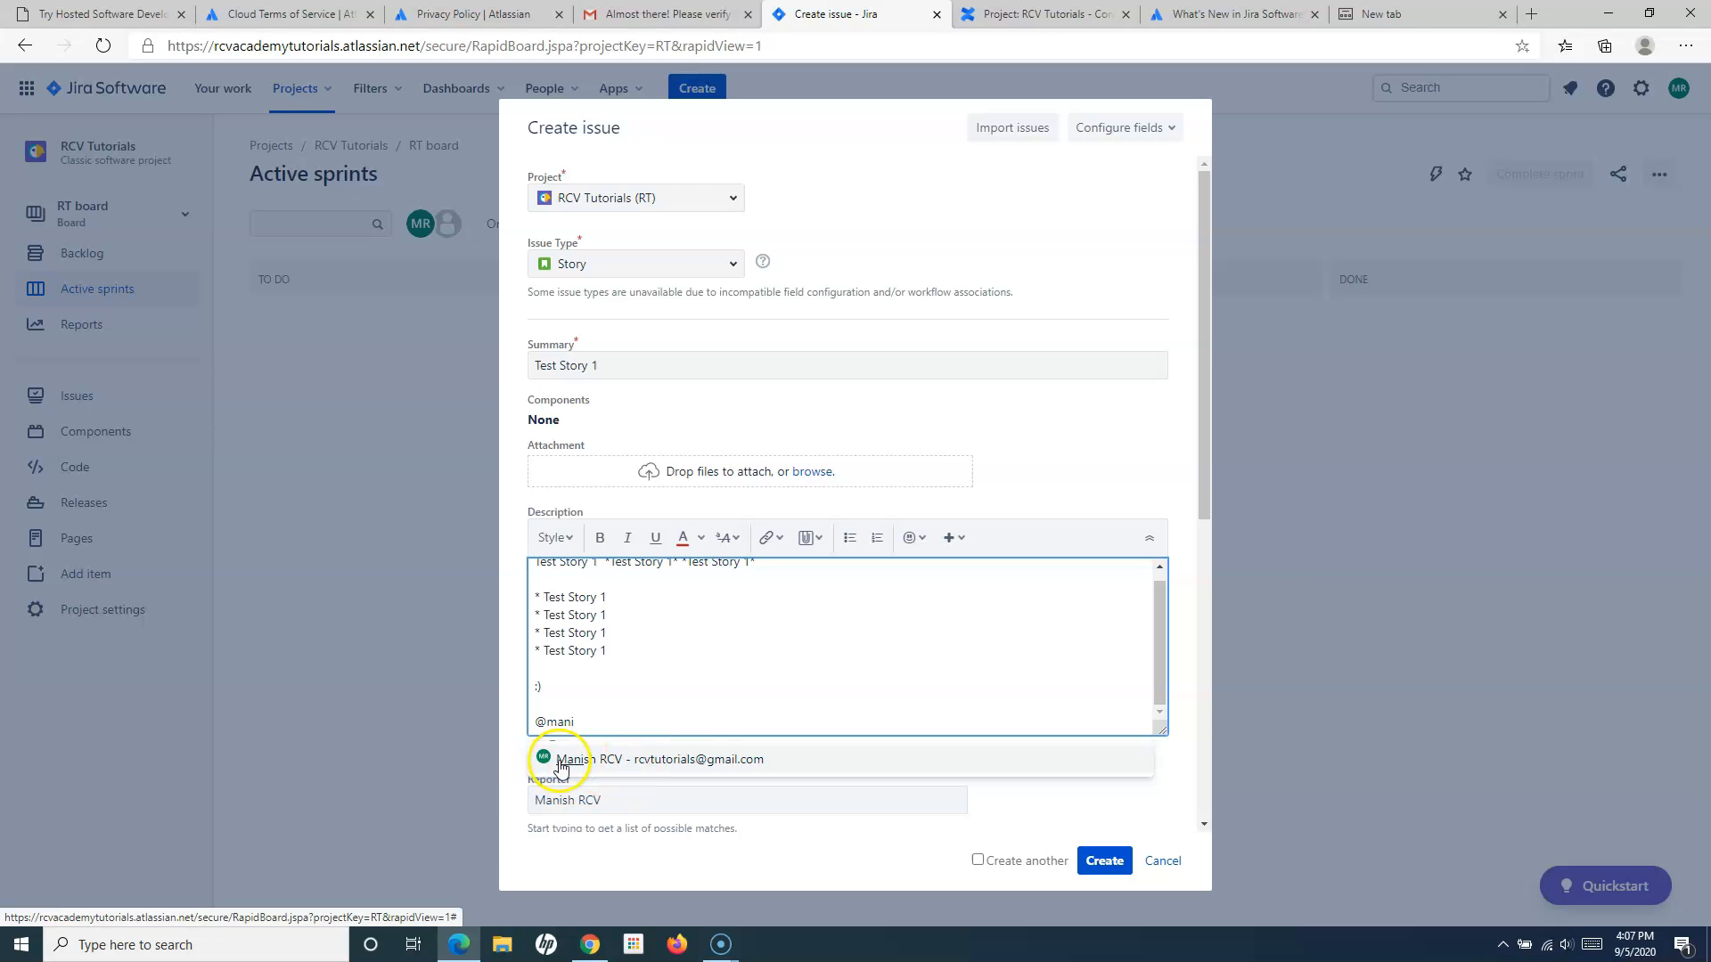
left_click(626, 760)
left_click_drag(859, 716, 530, 733)
left_click(636, 716)
left_click_drag(861, 715, 513, 728)
left_click(610, 719)
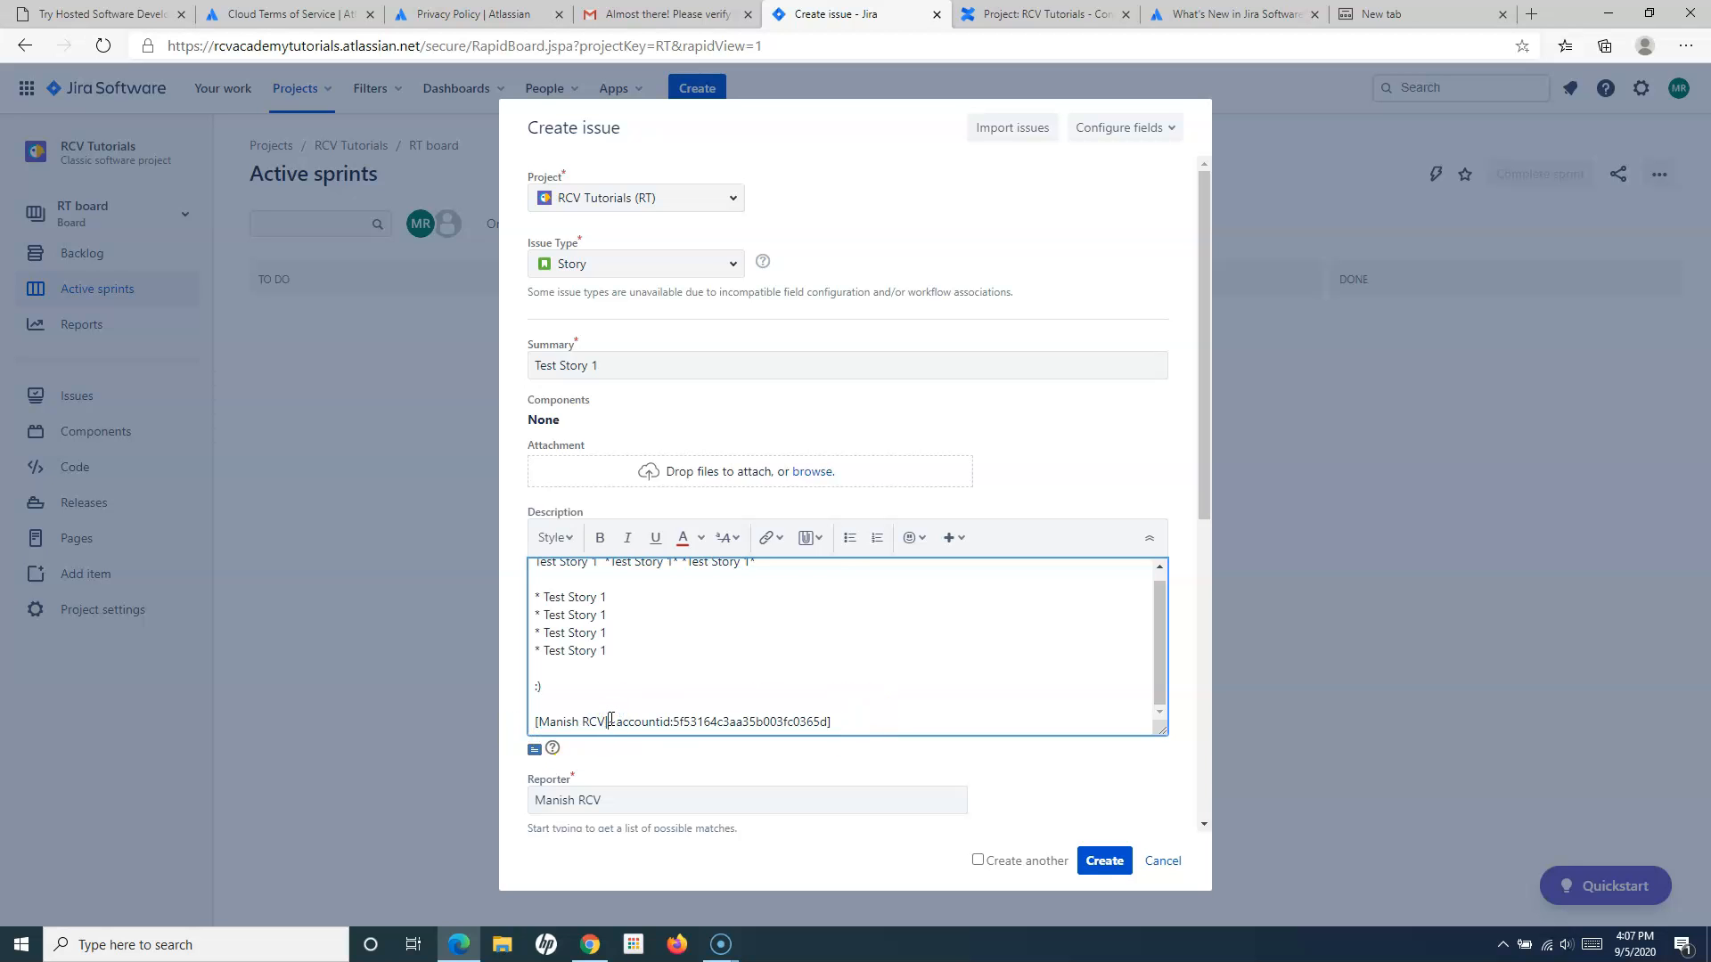
Examine the description's additional insert options, the Reporter field and the relationship types offered for linked issues
left_click(877, 706)
left_click(965, 543)
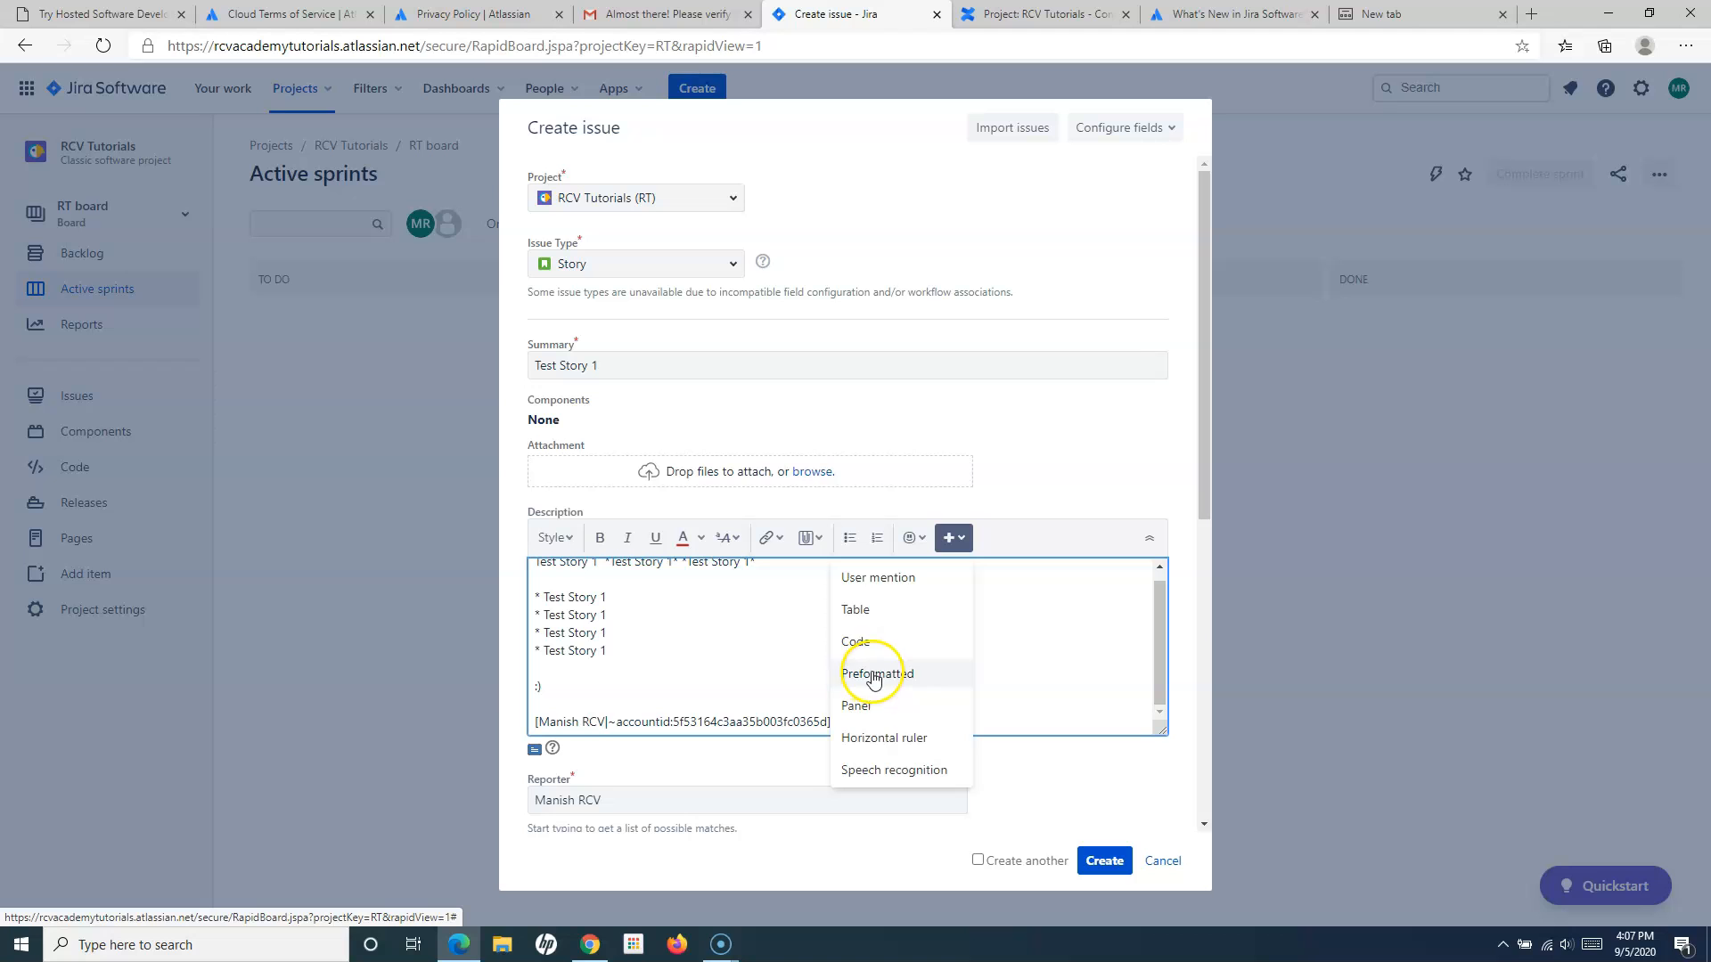
left_click(1037, 453)
scroll(901, 710, "down", 3)
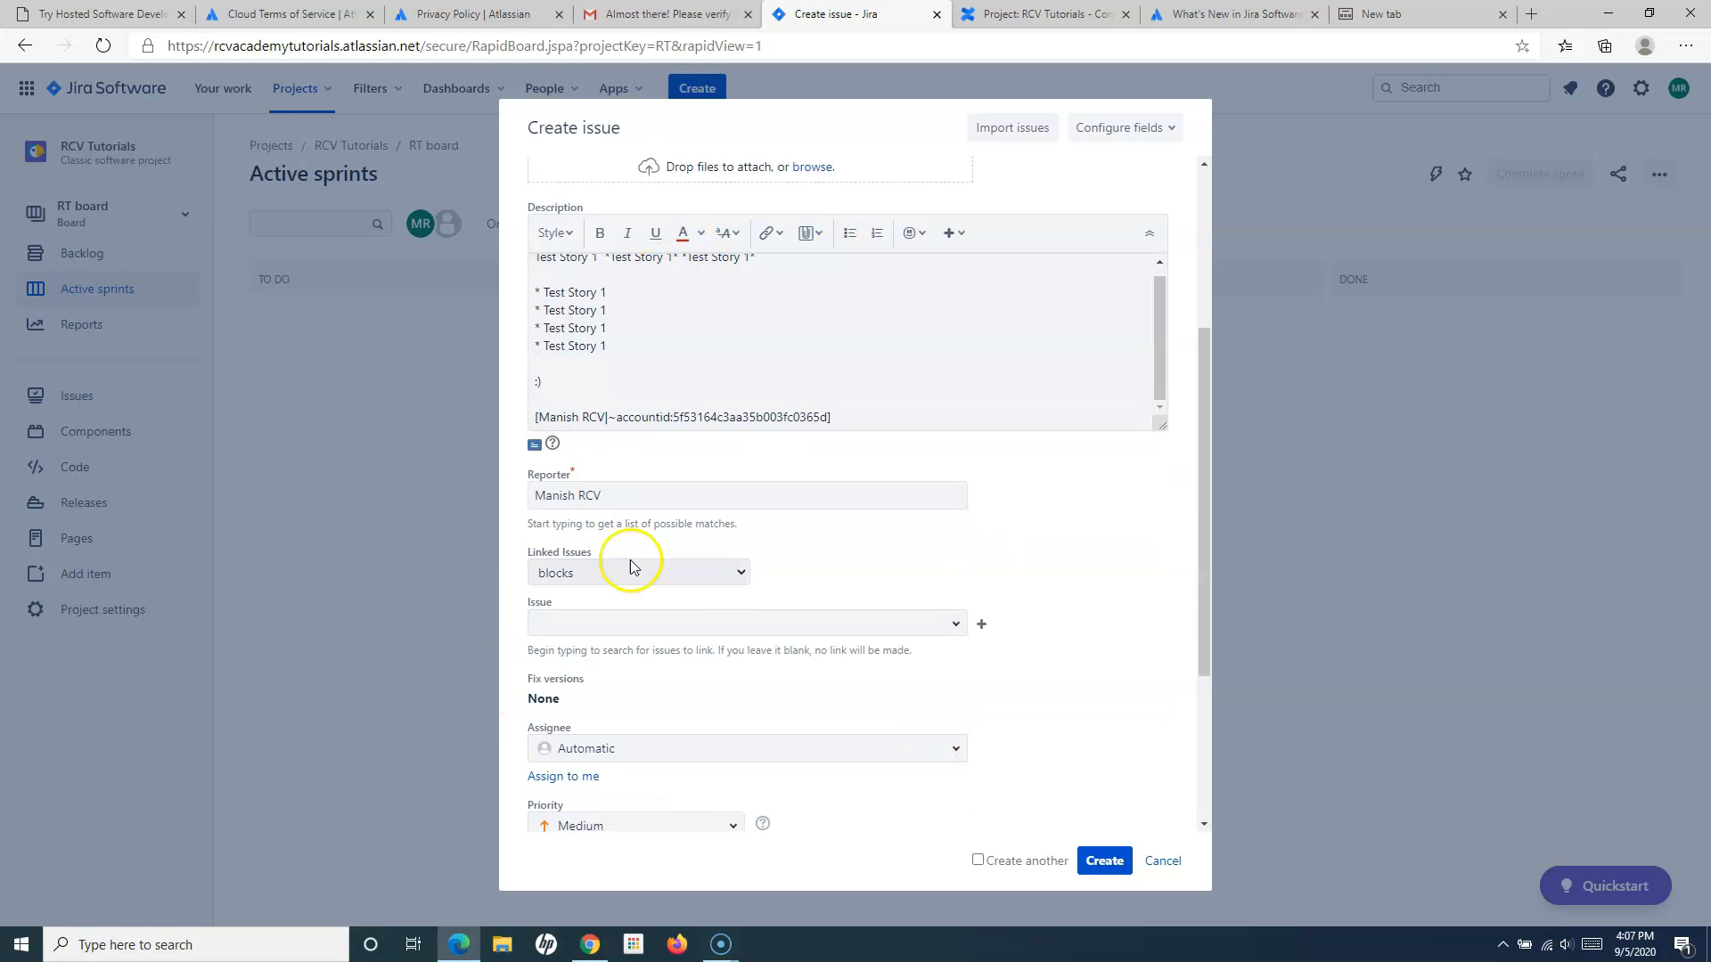
scroll(624, 558, "up", 2)
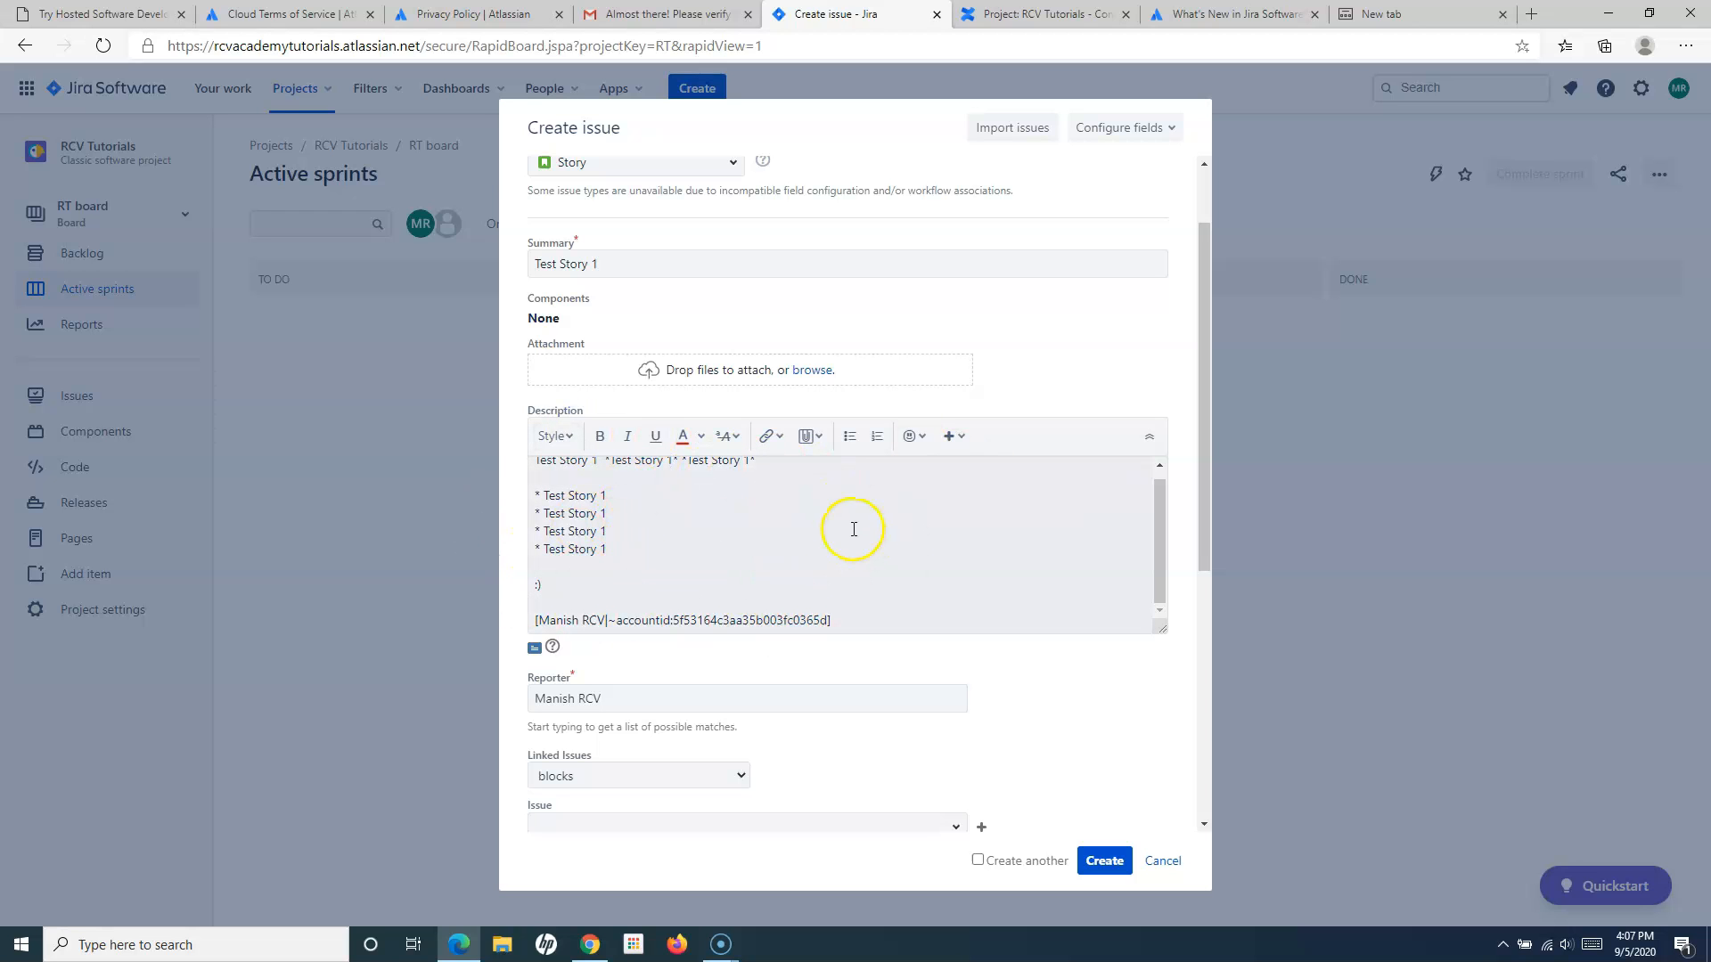
scroll(869, 584, "up", 1)
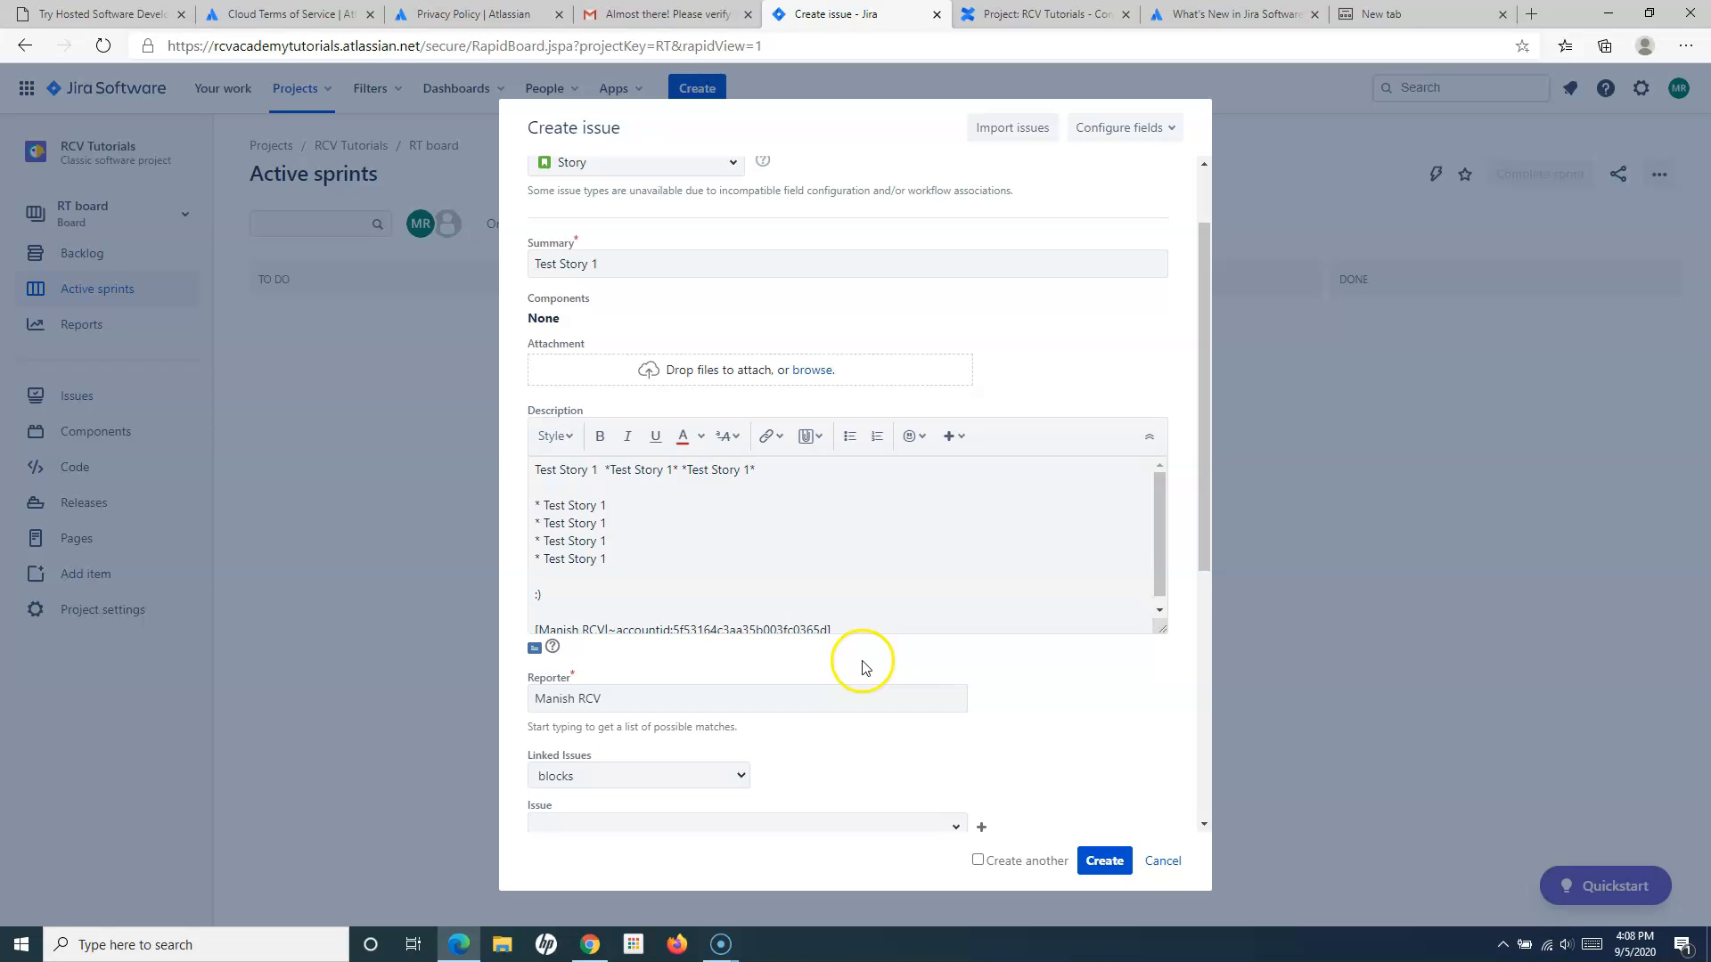
scroll(859, 656, "down", 1)
scroll(978, 599, "down", 1)
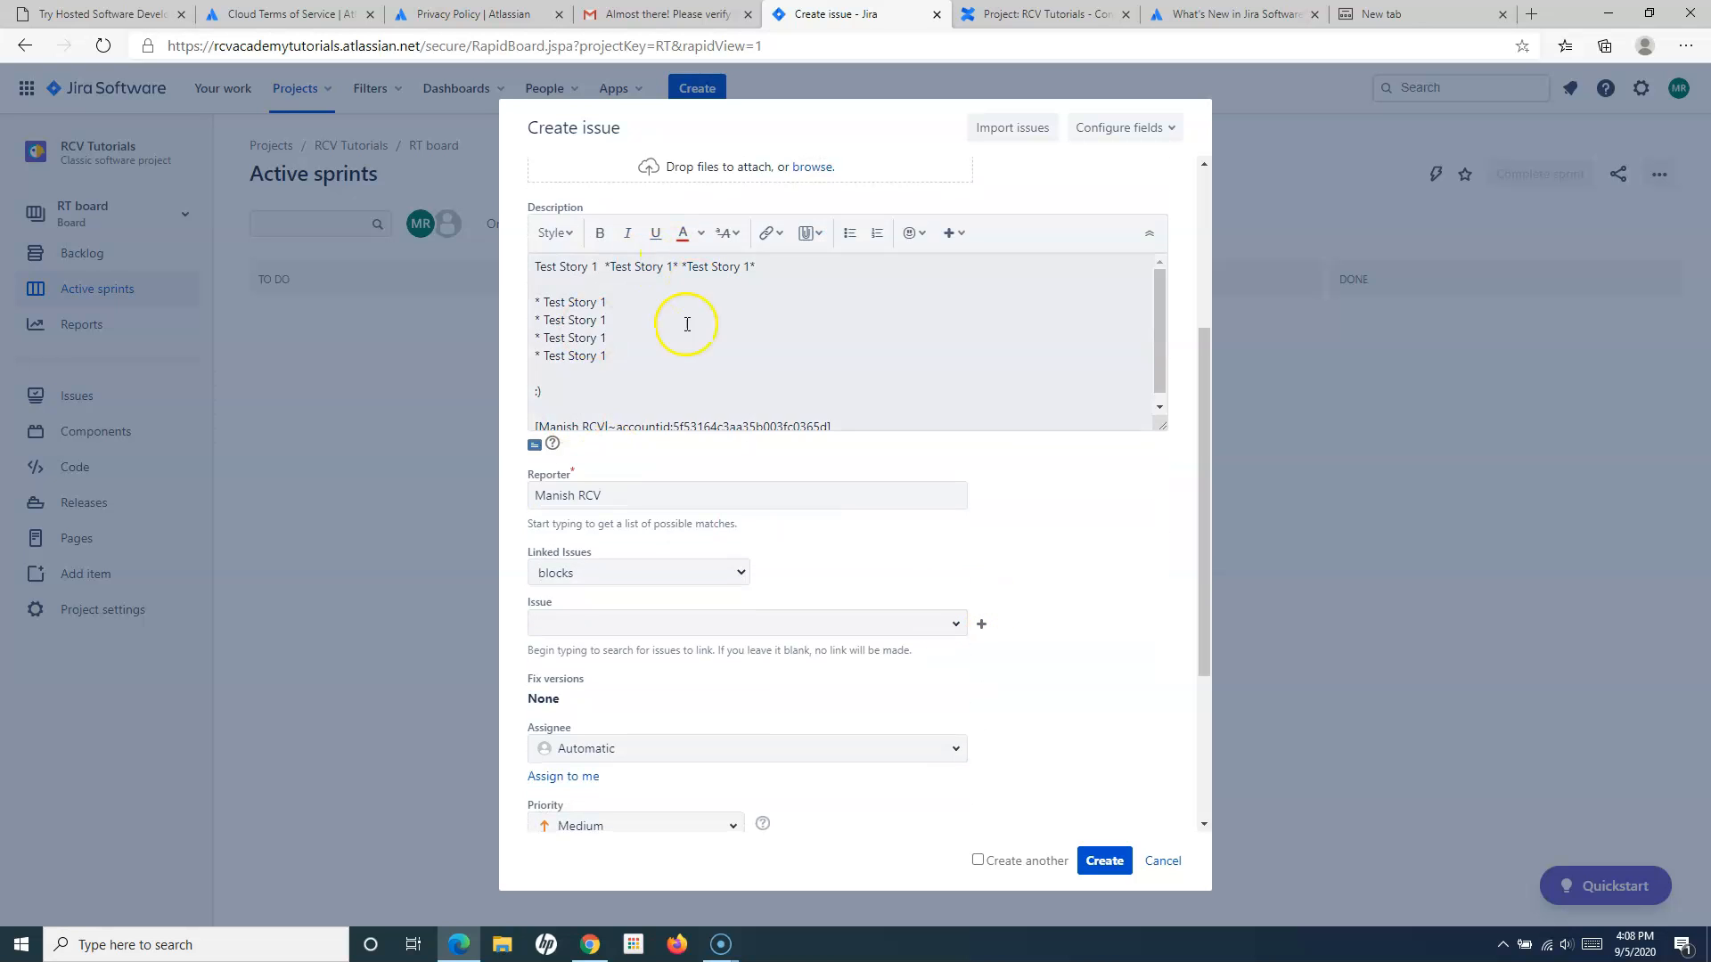
scroll(771, 478, "up", 1)
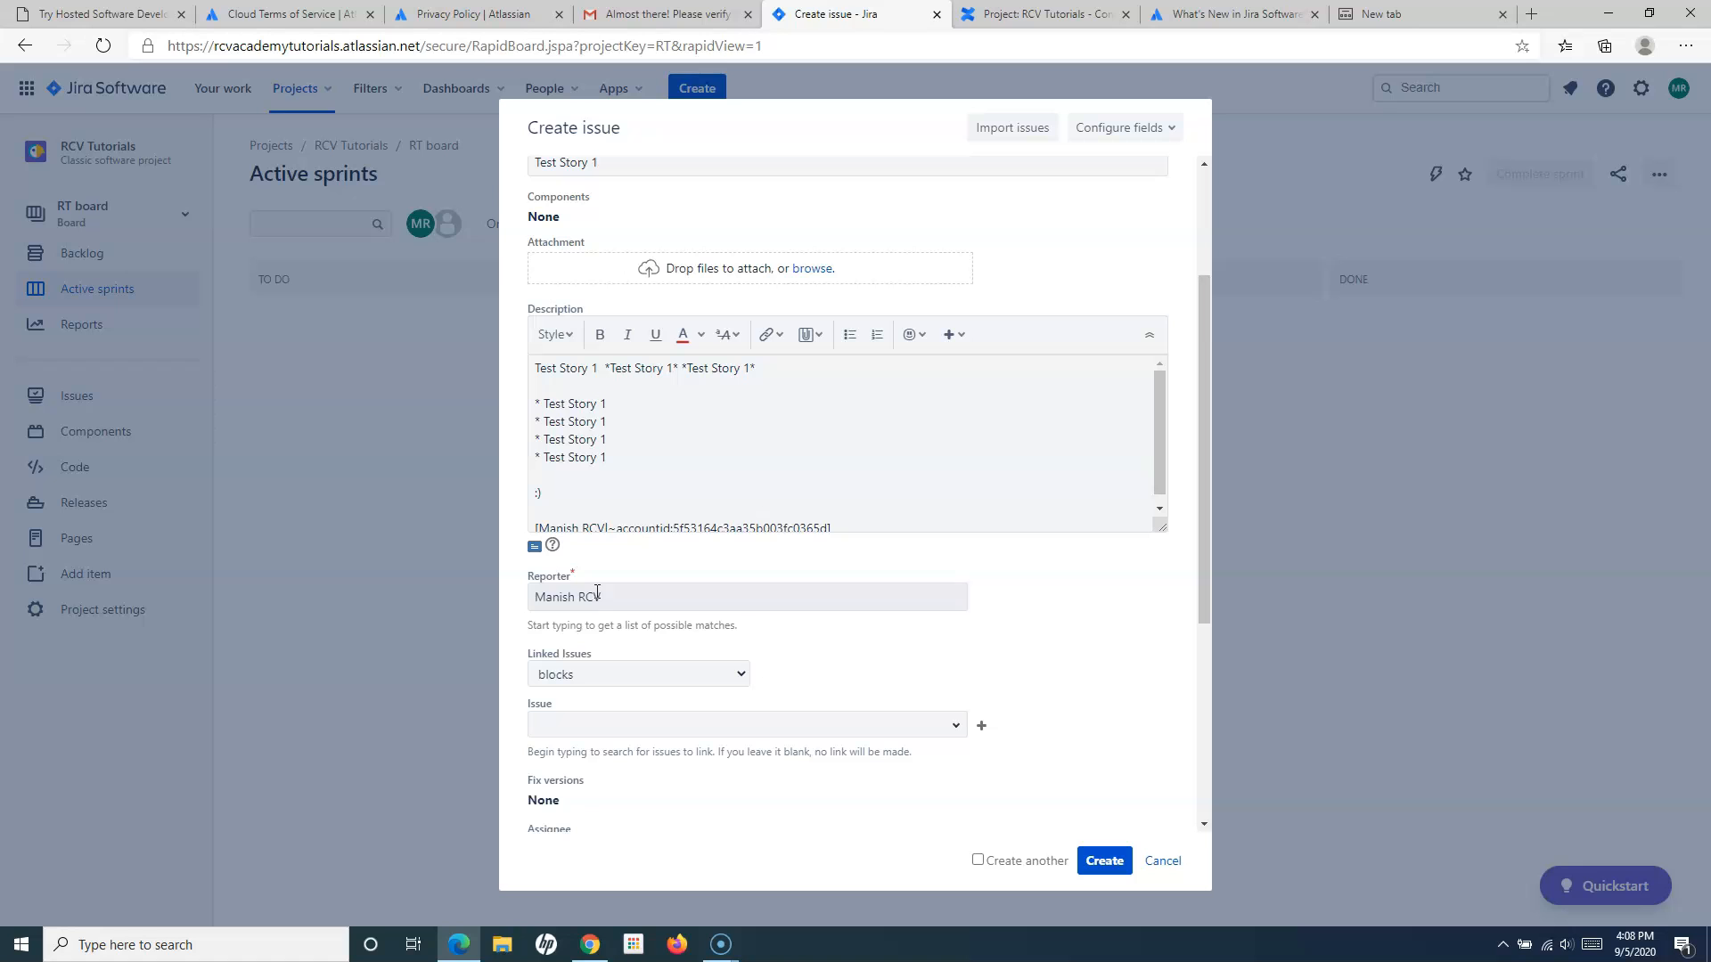
scroll(688, 675, "down", 2)
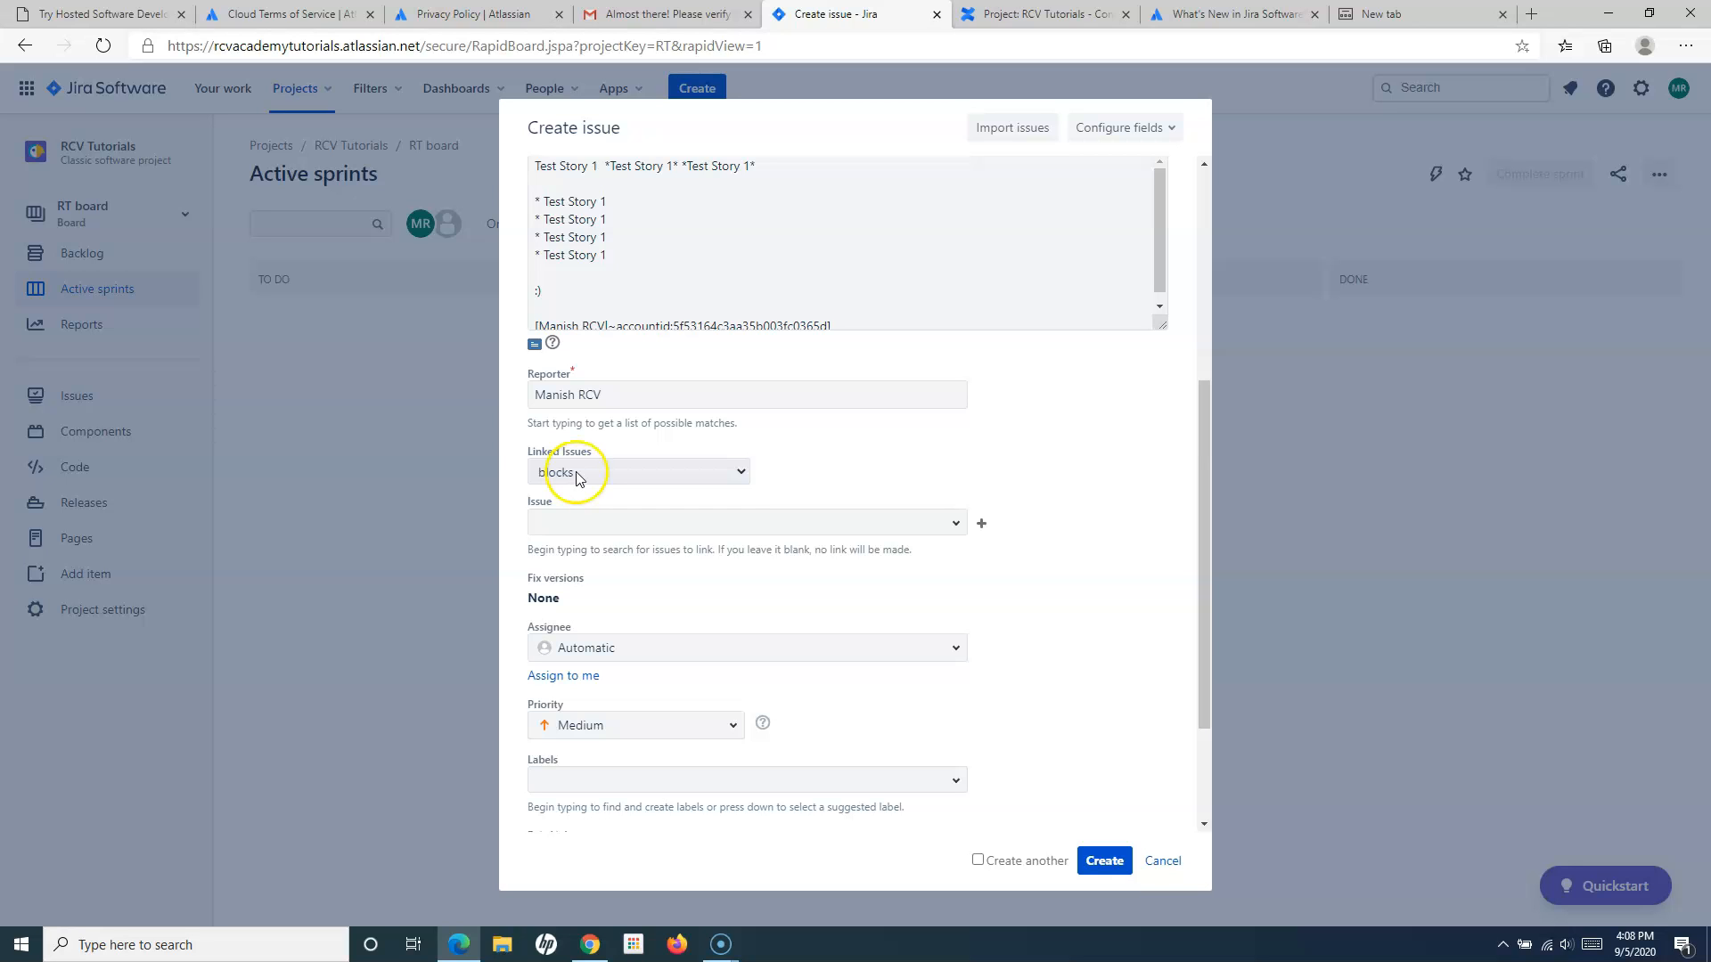
left_click(576, 474)
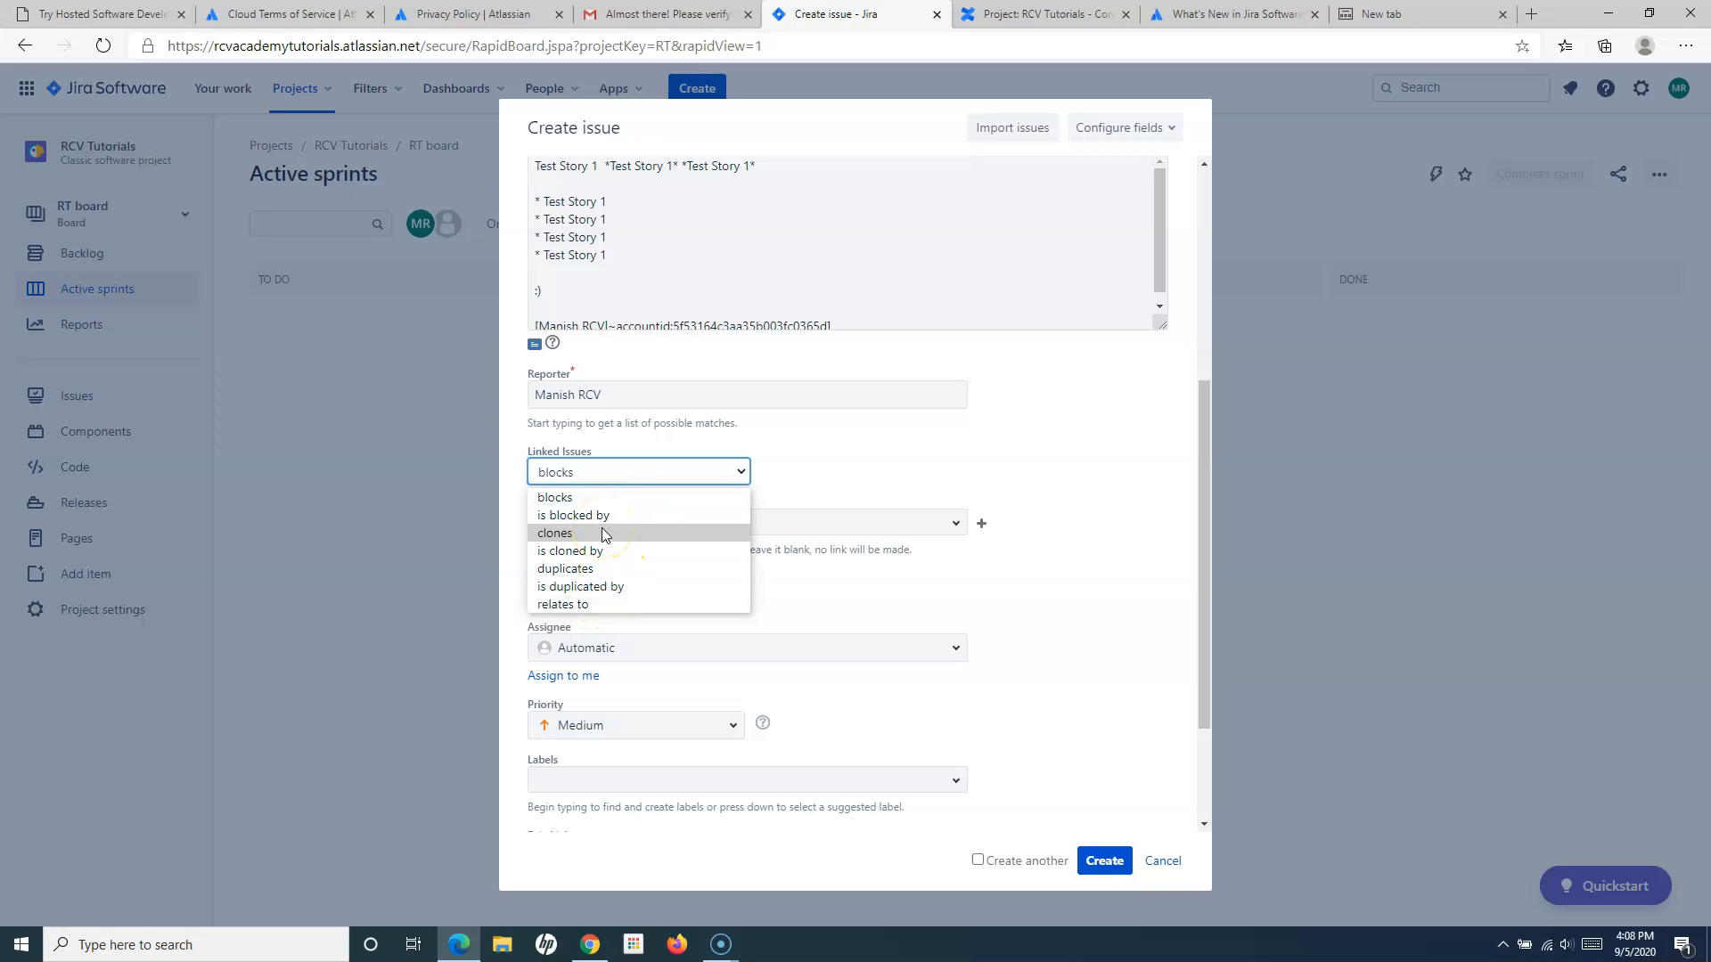
left_click(842, 462)
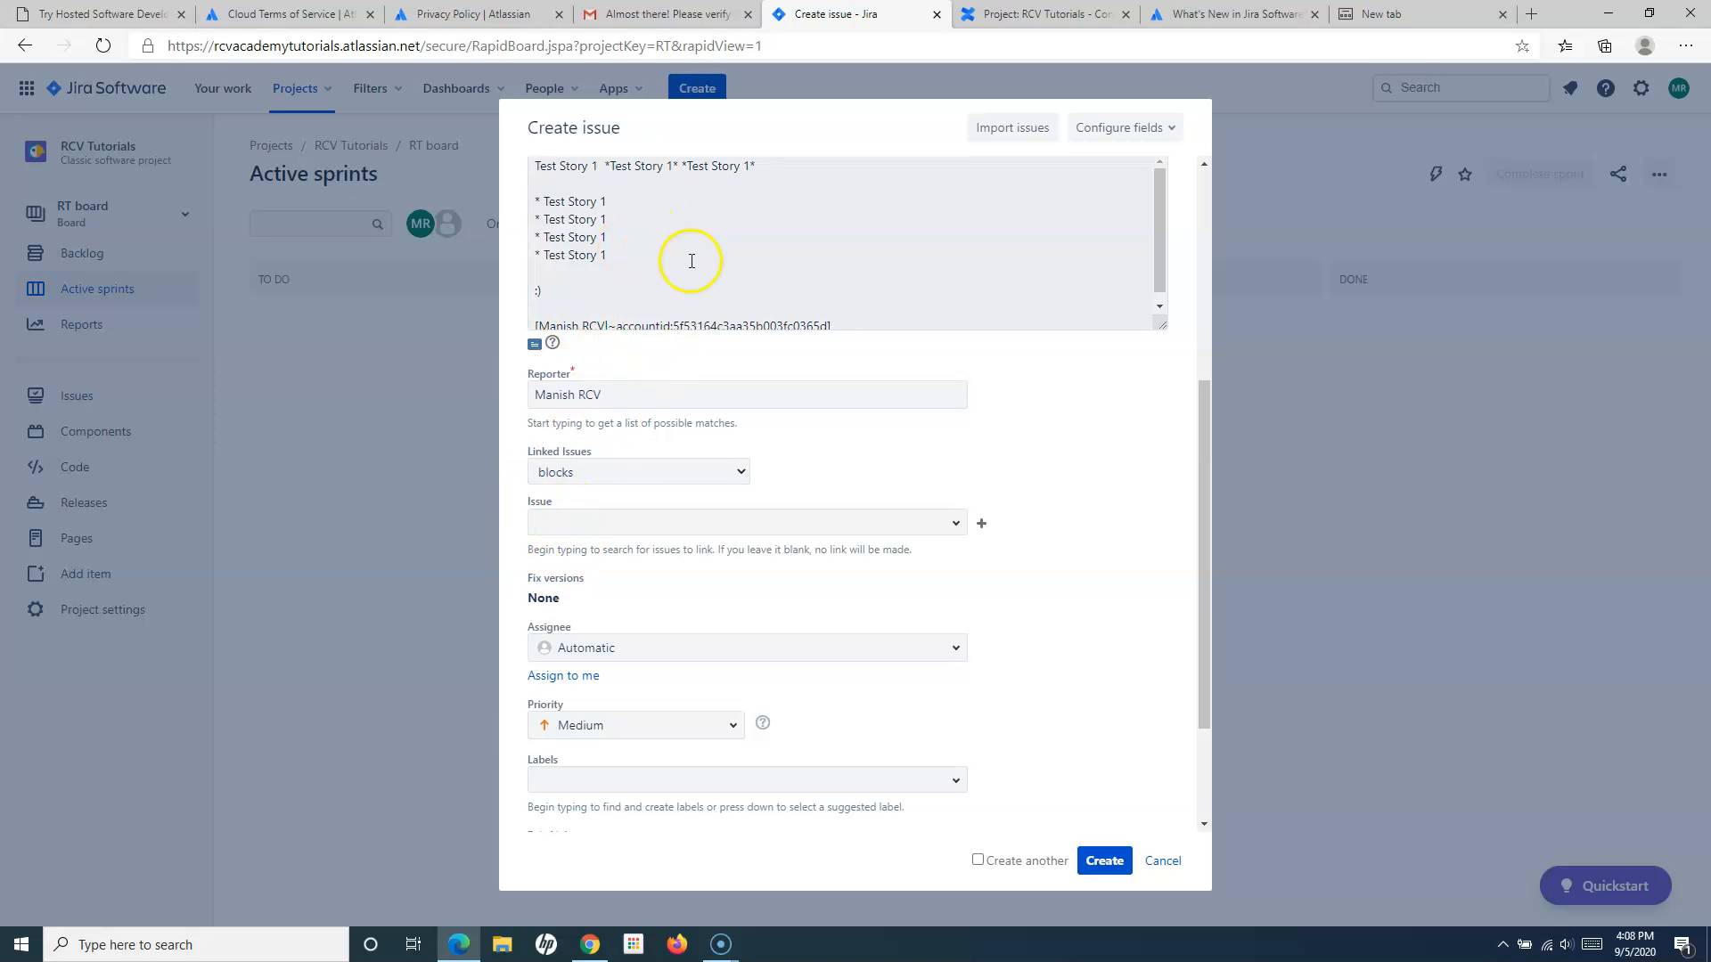
Assign the story to the suggested user who is also the reporter
scroll(623, 597, "down", 2)
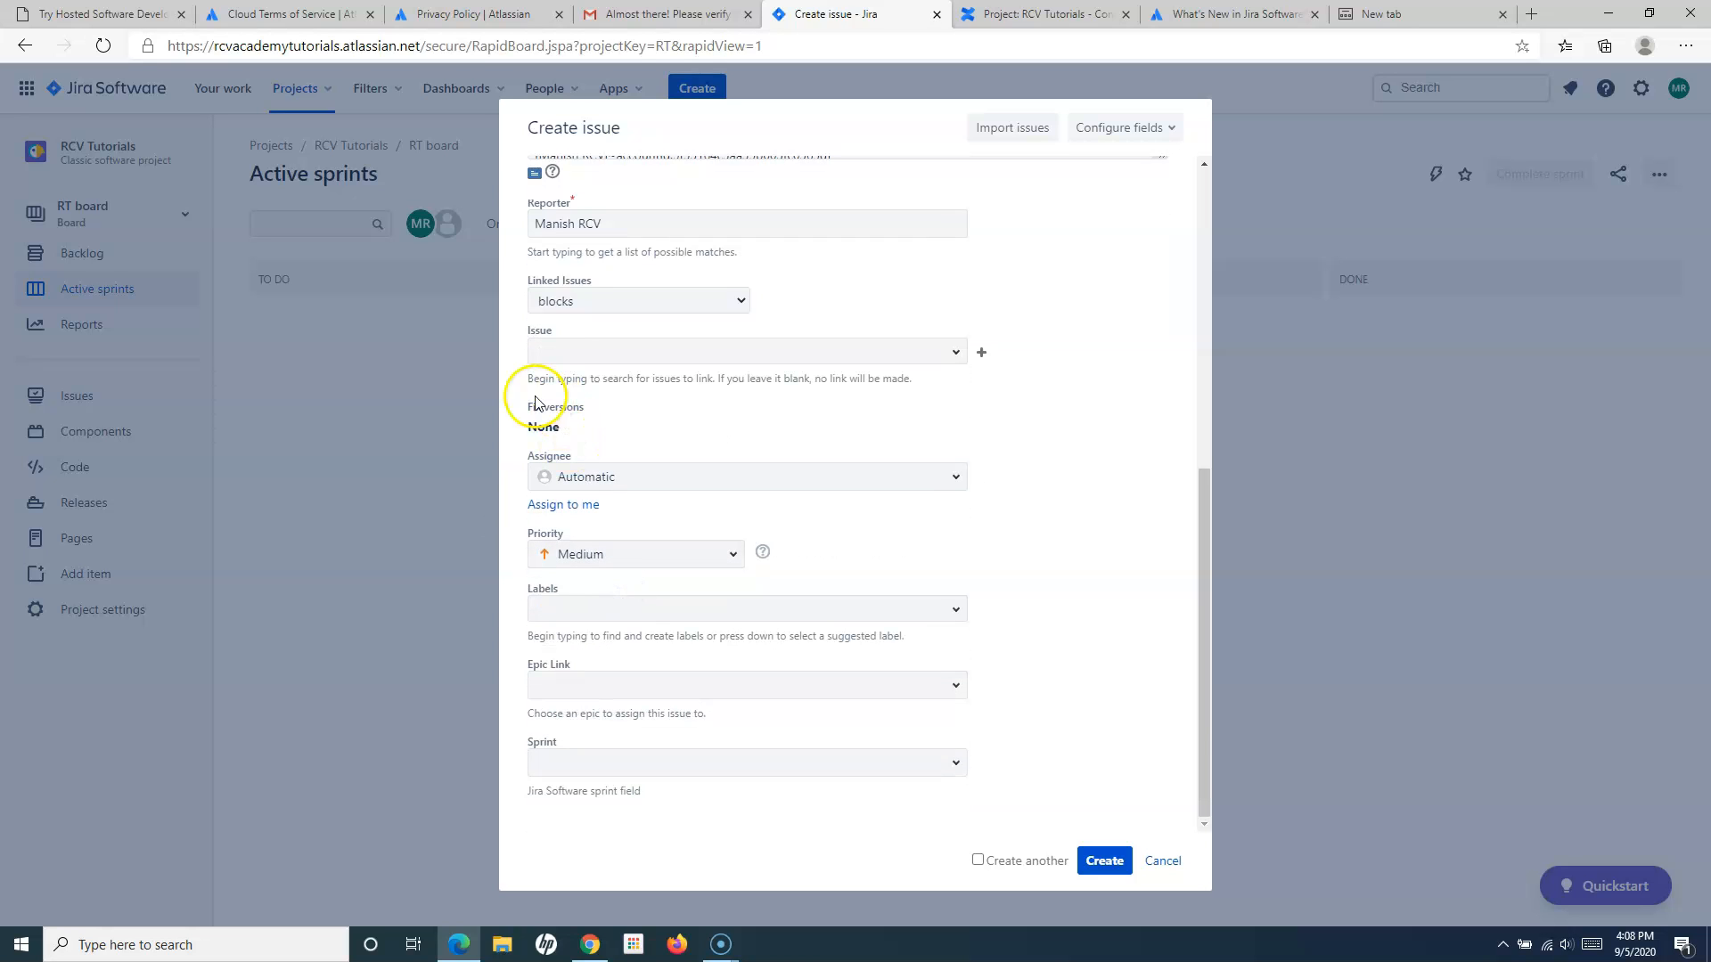
left_click(615, 482)
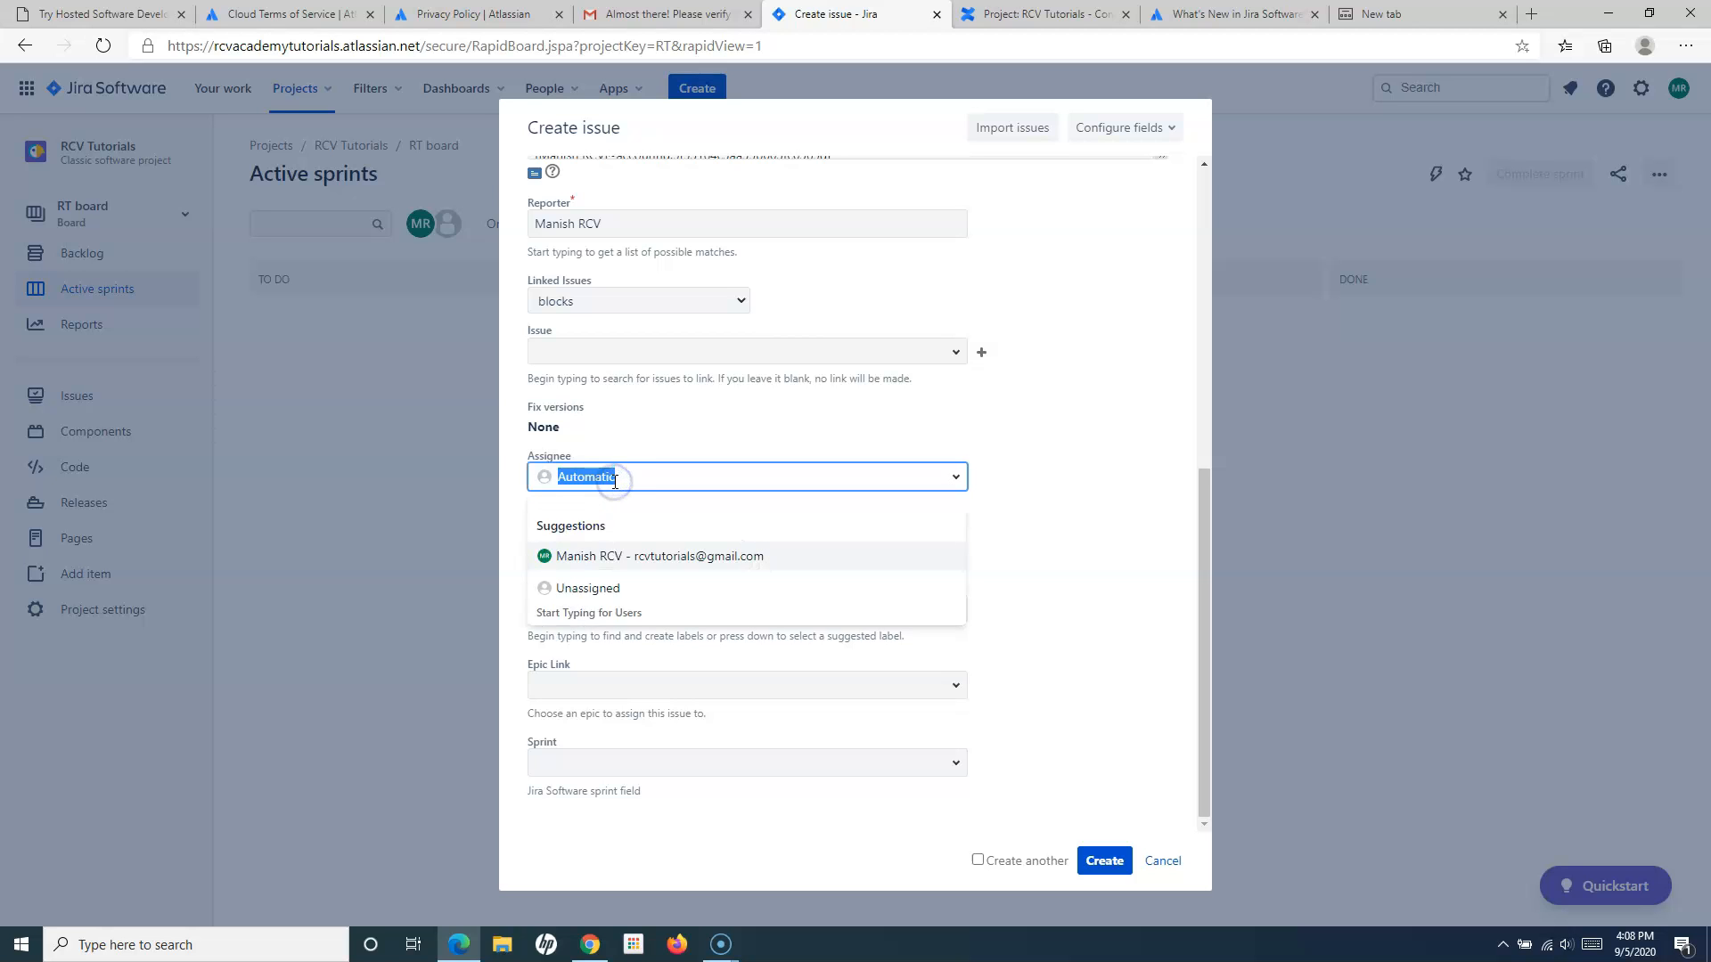
left_click(675, 556)
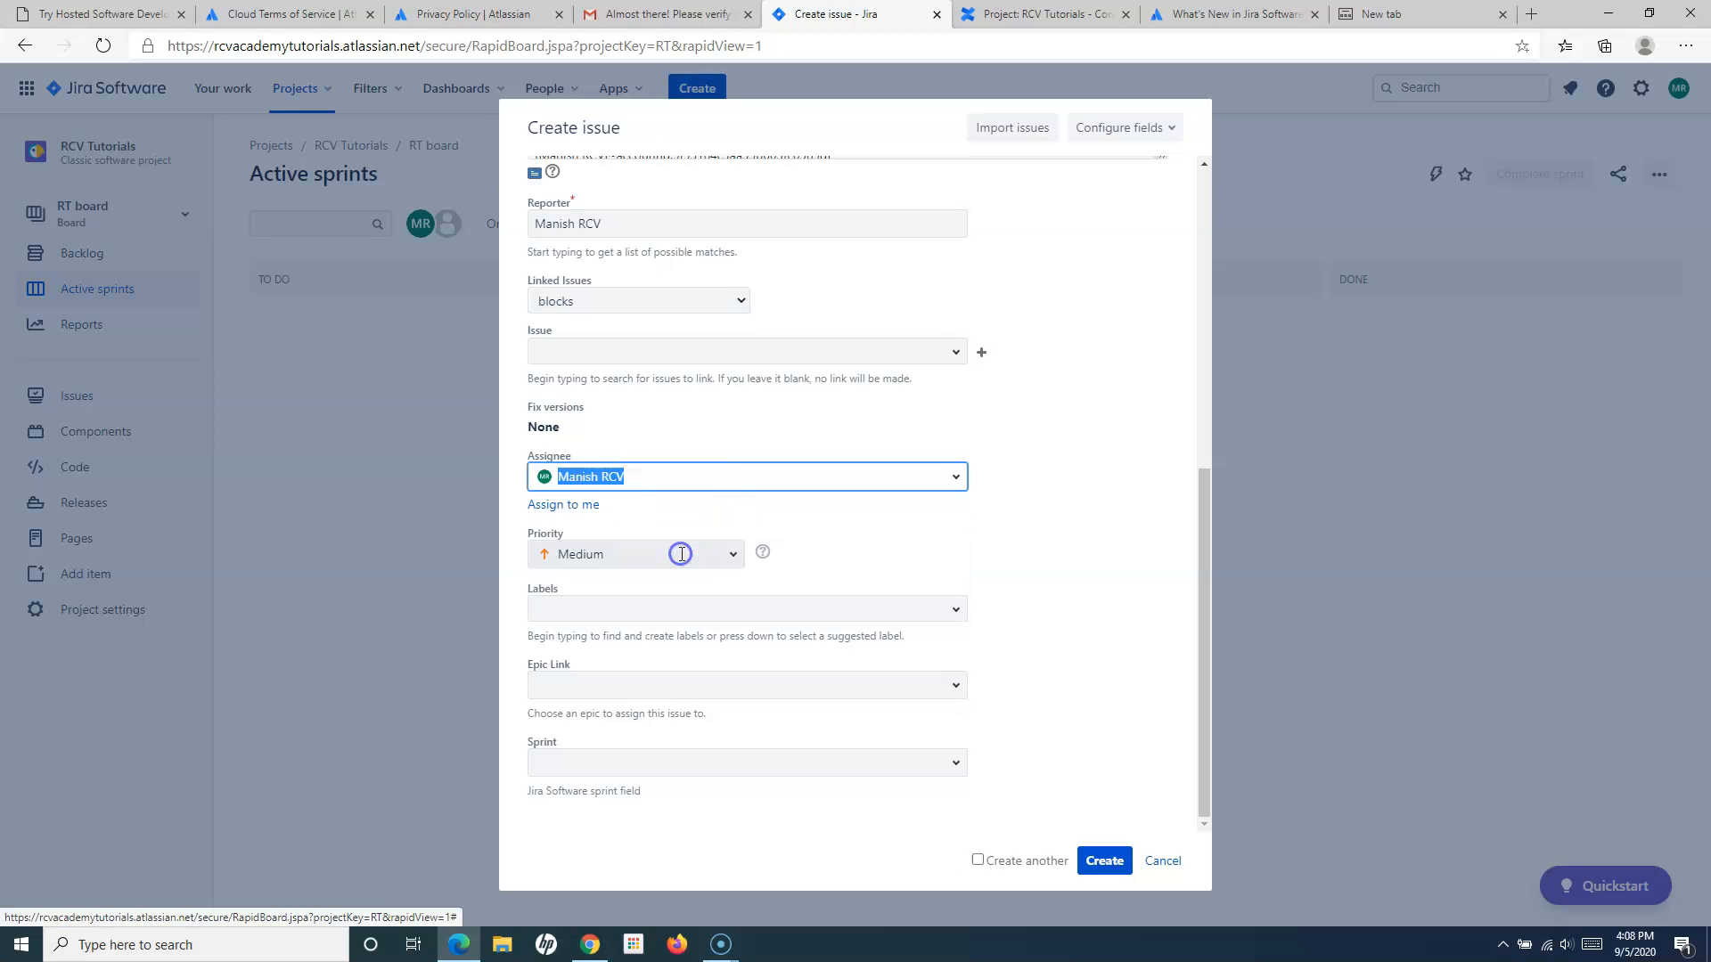
left_click(1037, 499)
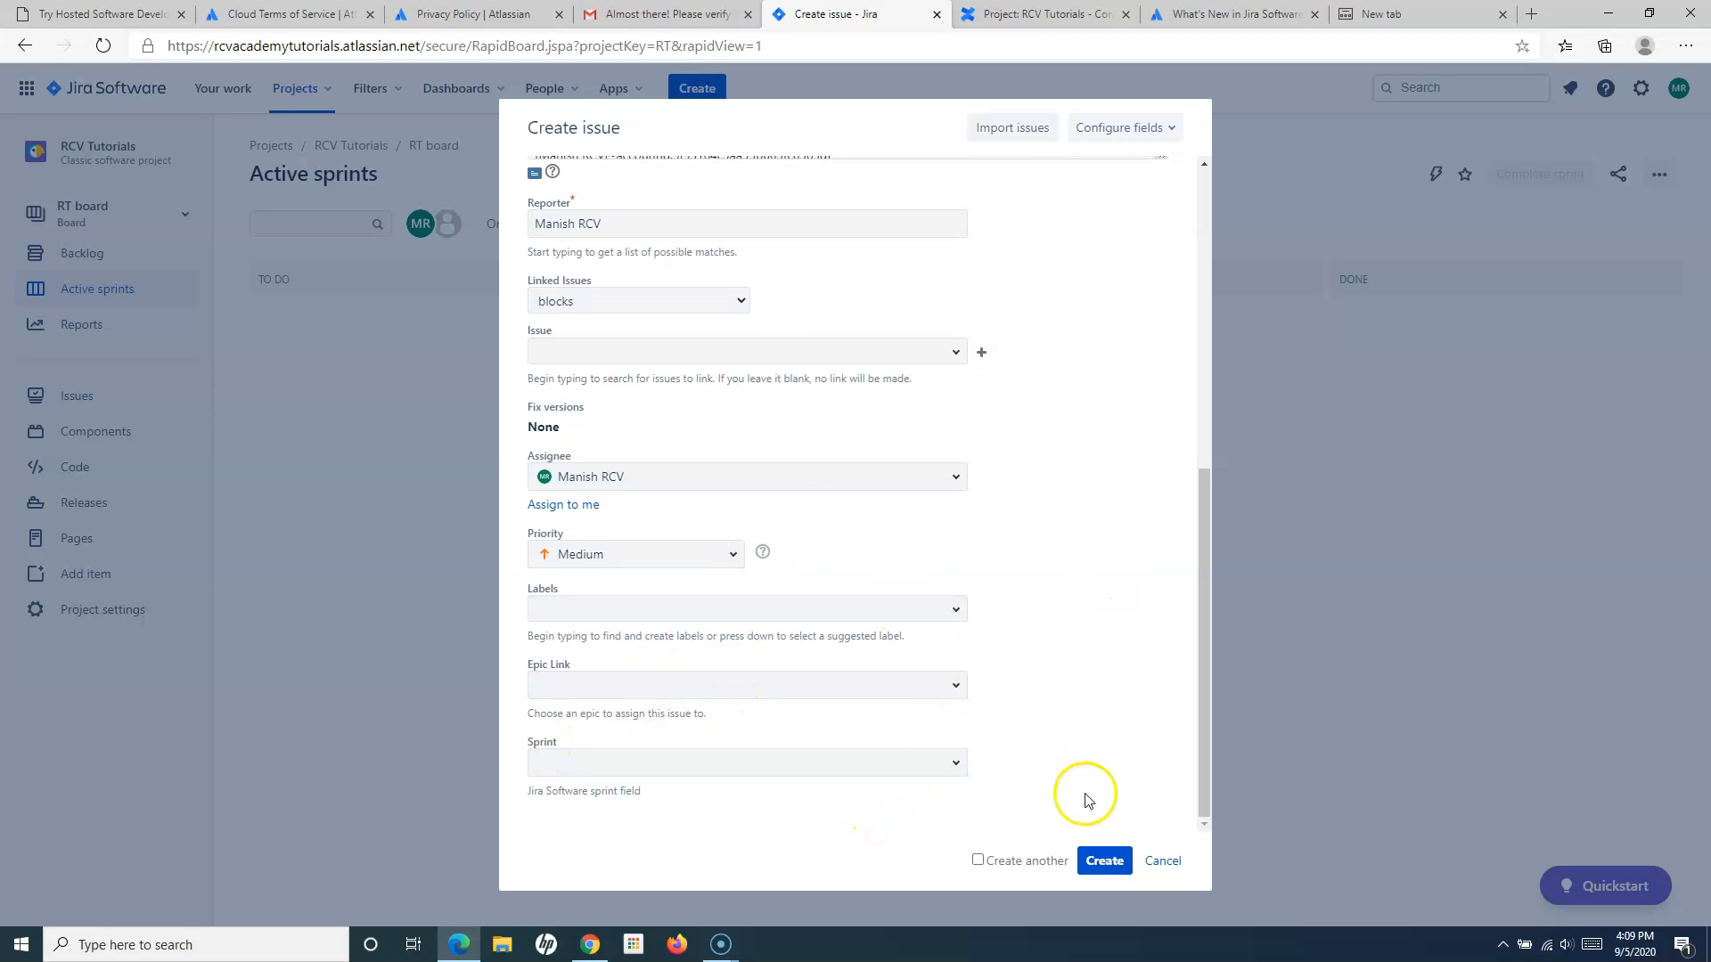
Review the completed form, create the story, and open the newly created issue
scroll(1104, 673, "up", 8)
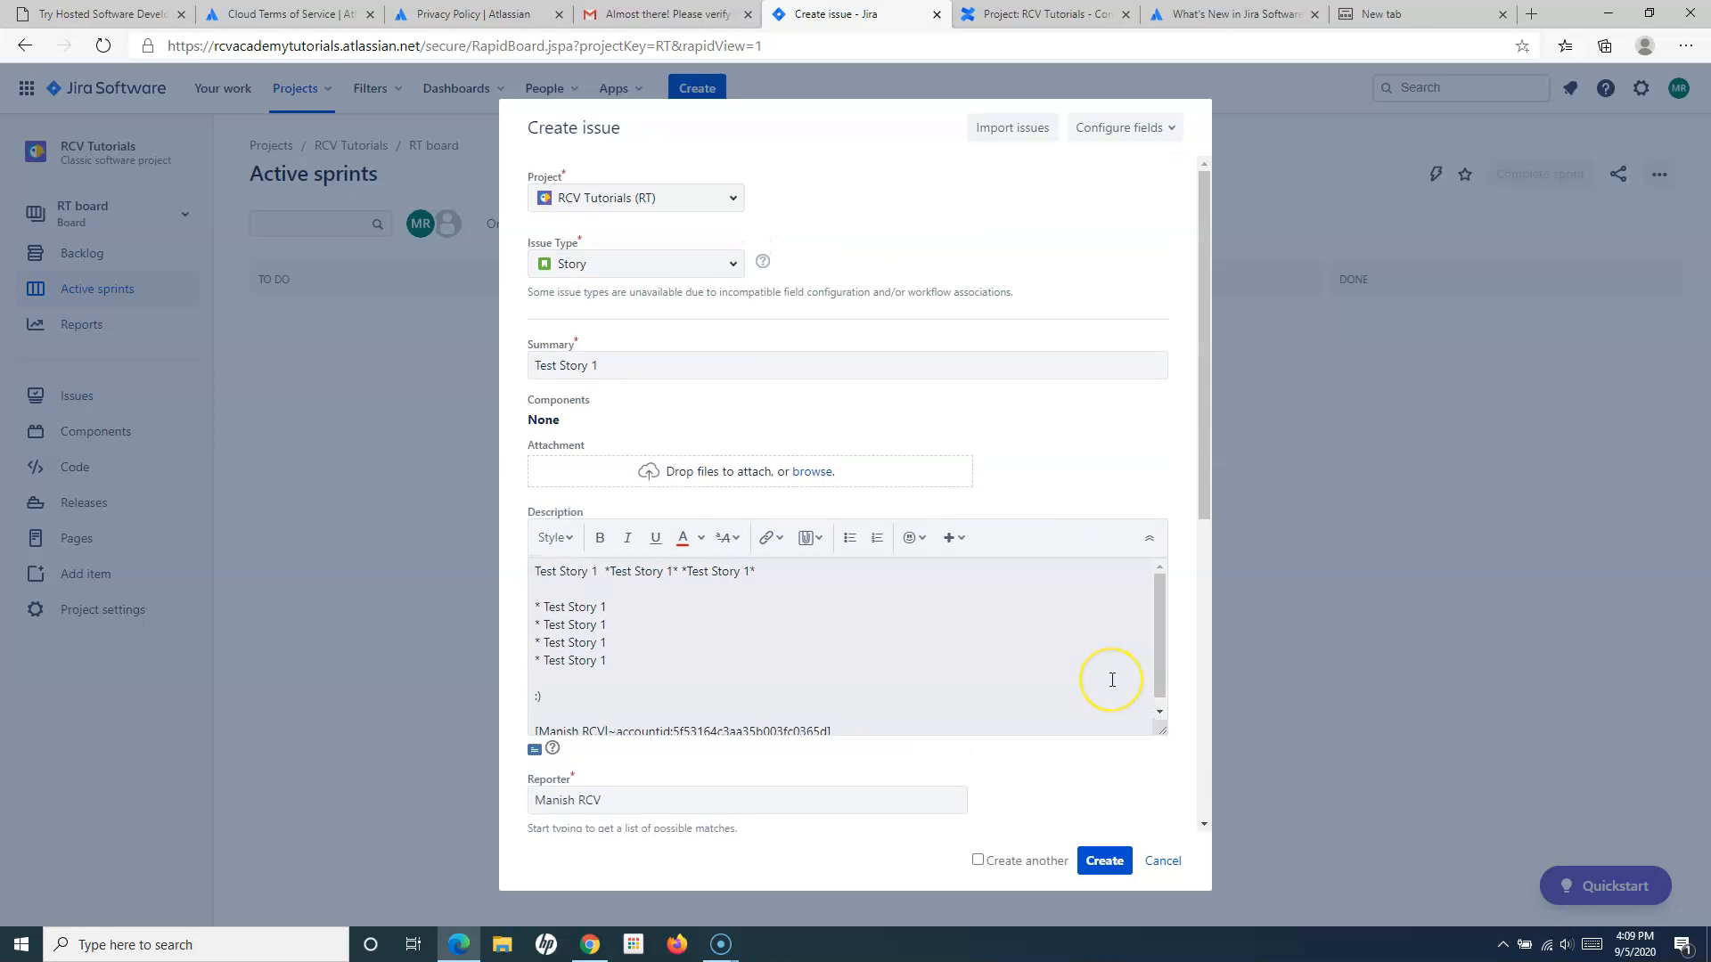
scroll(1107, 676, "down", 8)
left_click(1104, 860)
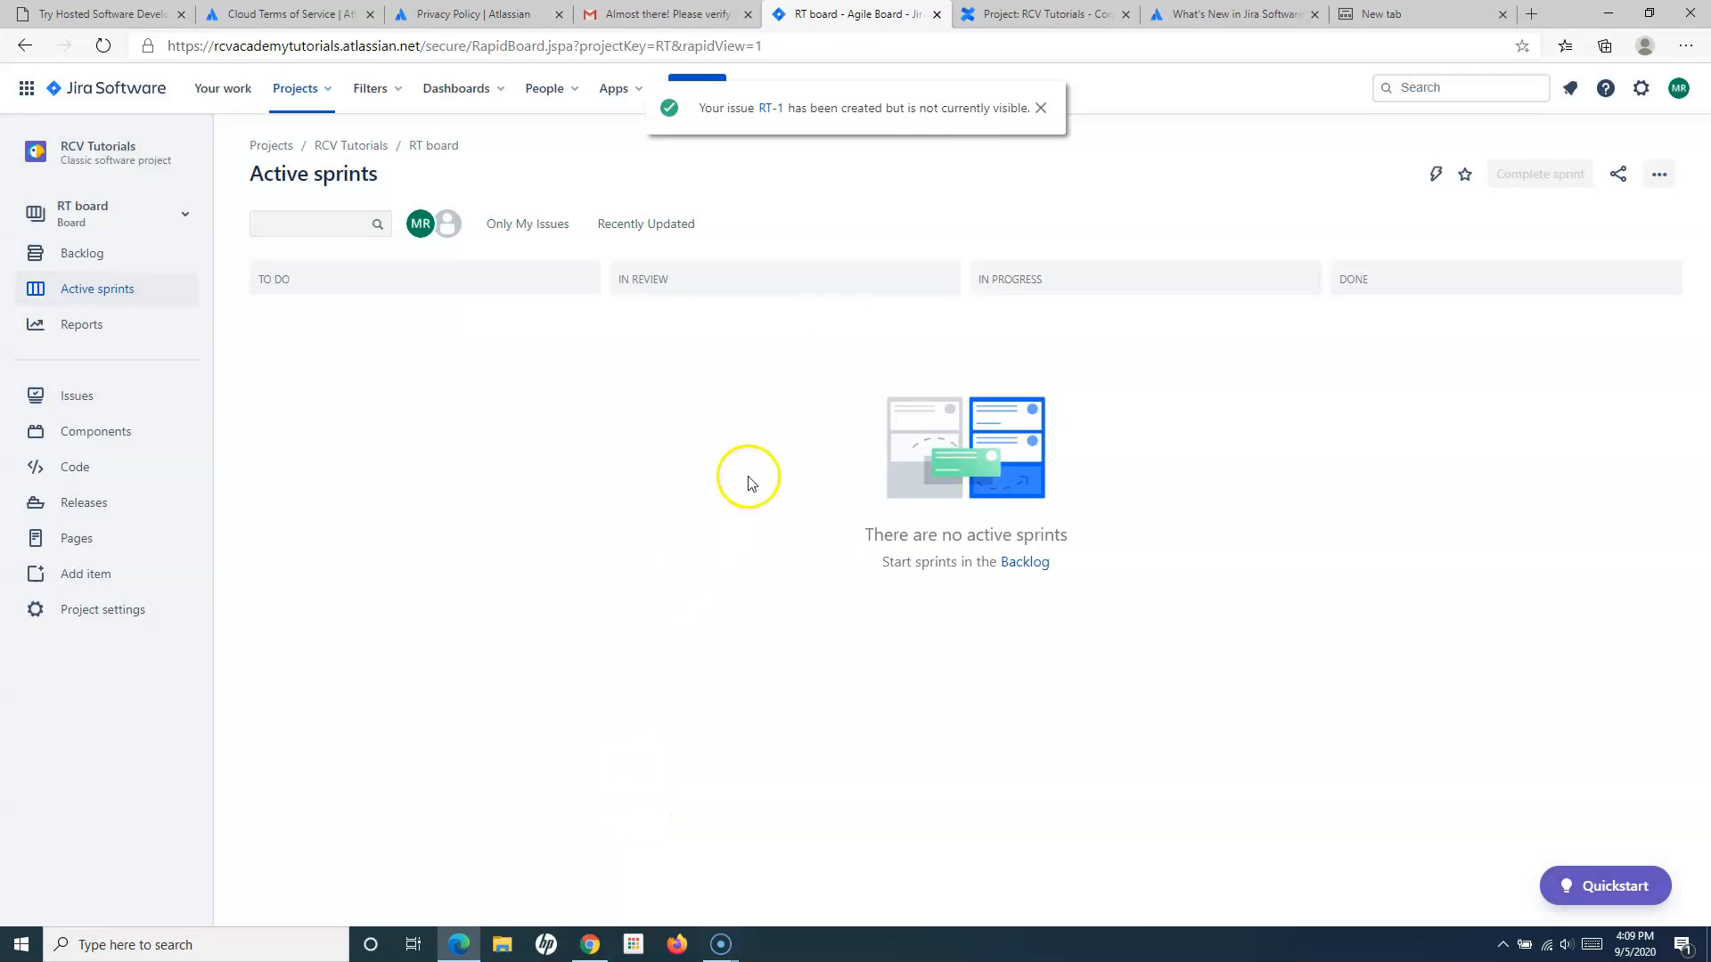
left_click(768, 108)
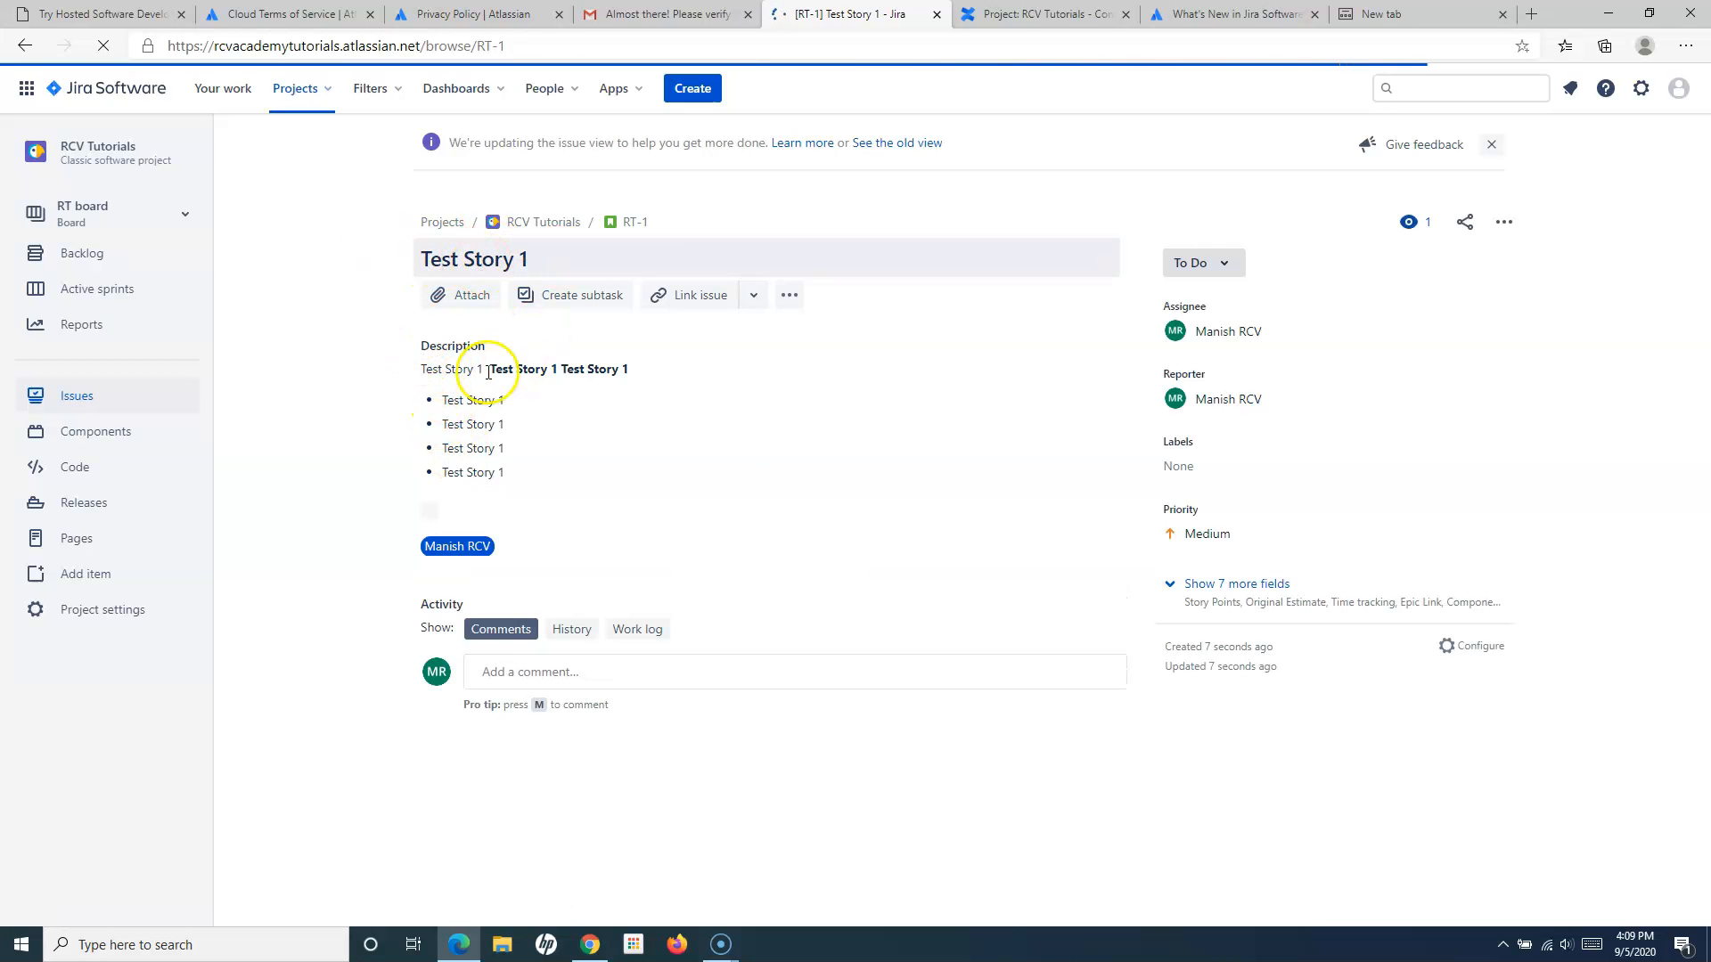
Examine the new issue's formatted description and expand its additional fields to review all its details
left_click_drag(401, 343, 547, 490)
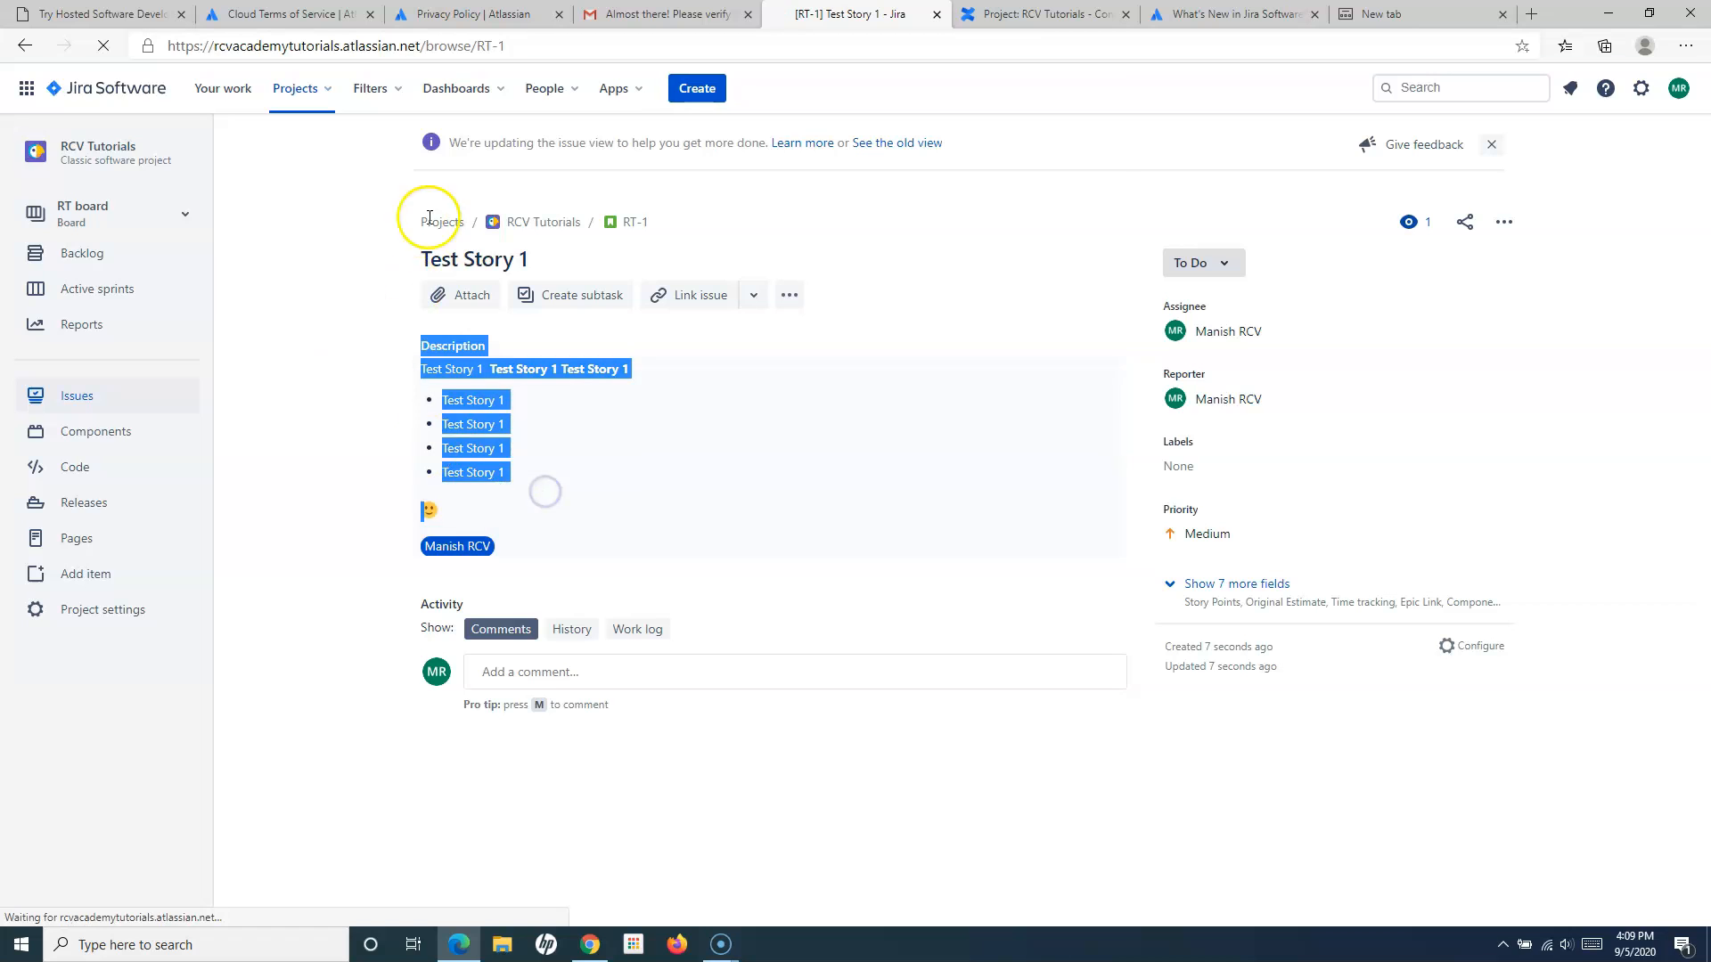
left_click(345, 332)
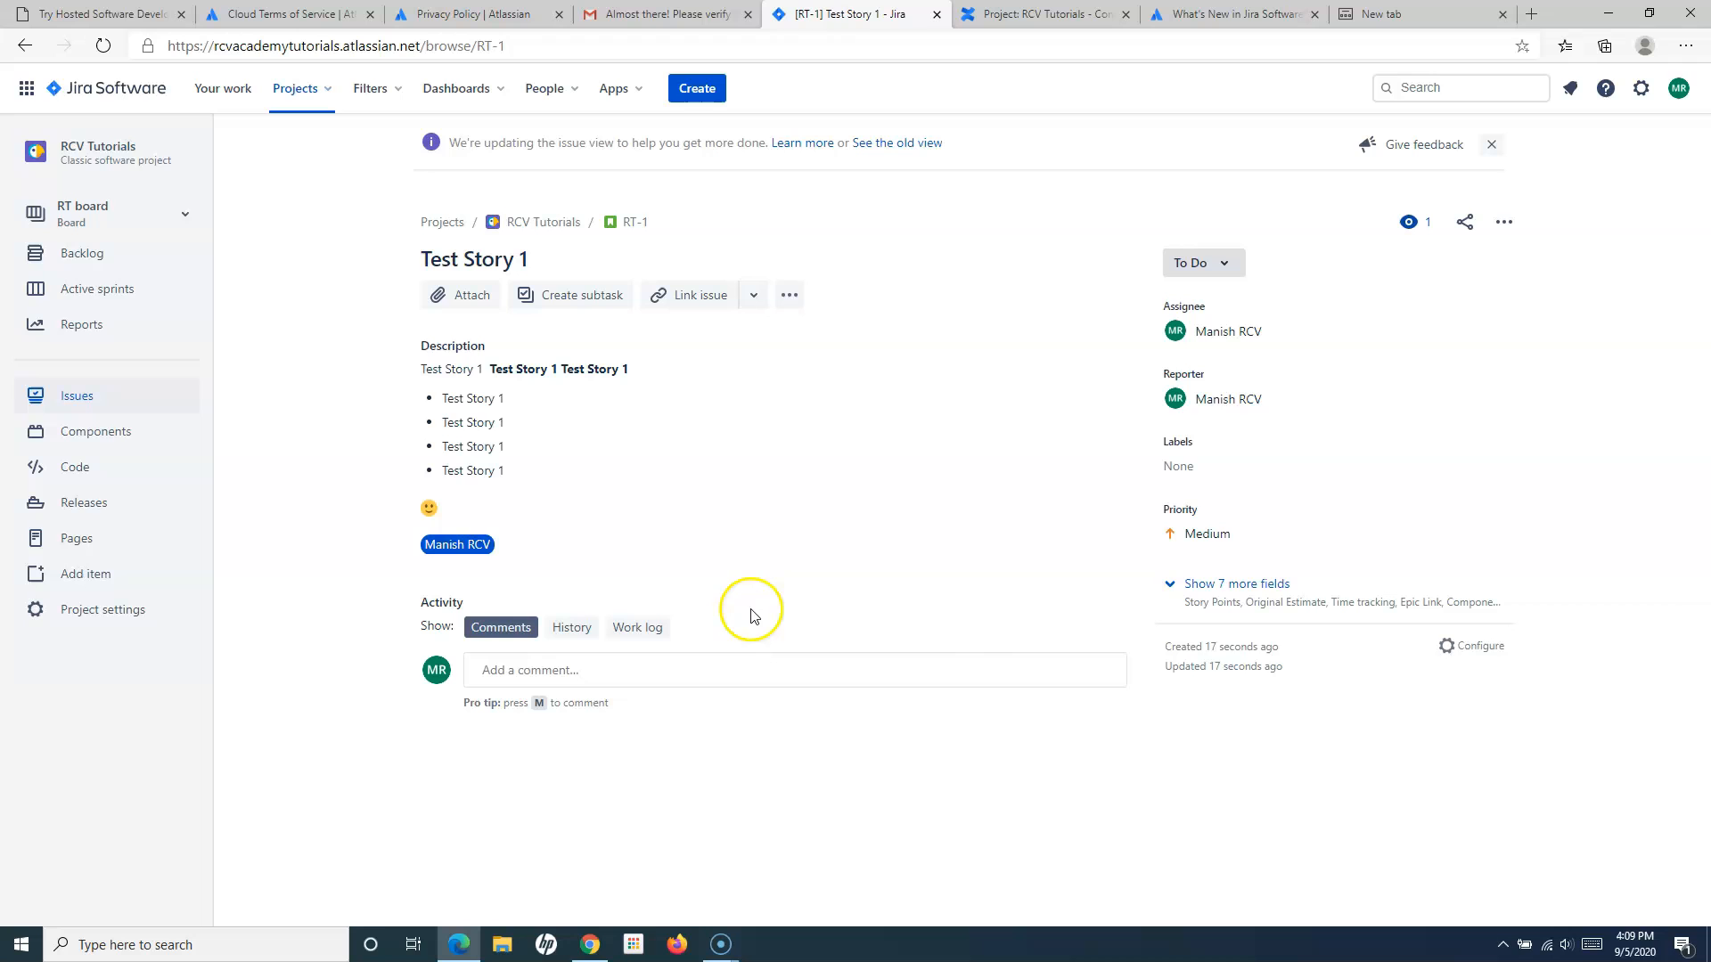
left_click(1172, 587)
scroll(1372, 713, "down", 3)
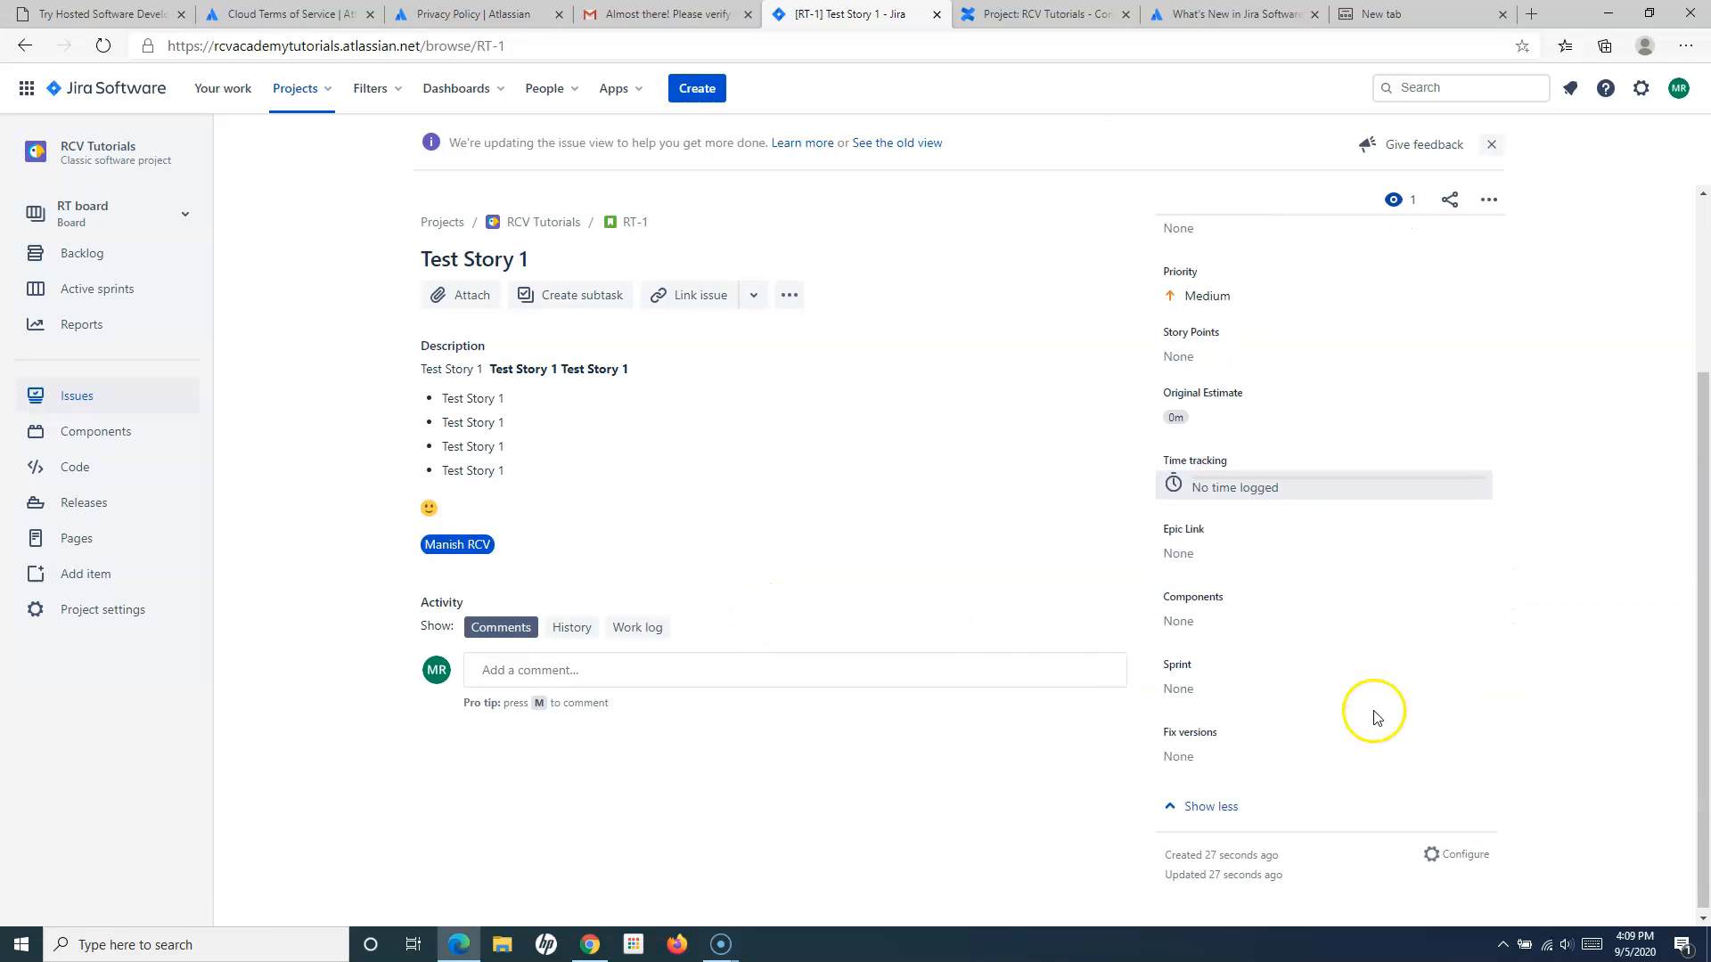
scroll(1229, 573, "up", 3)
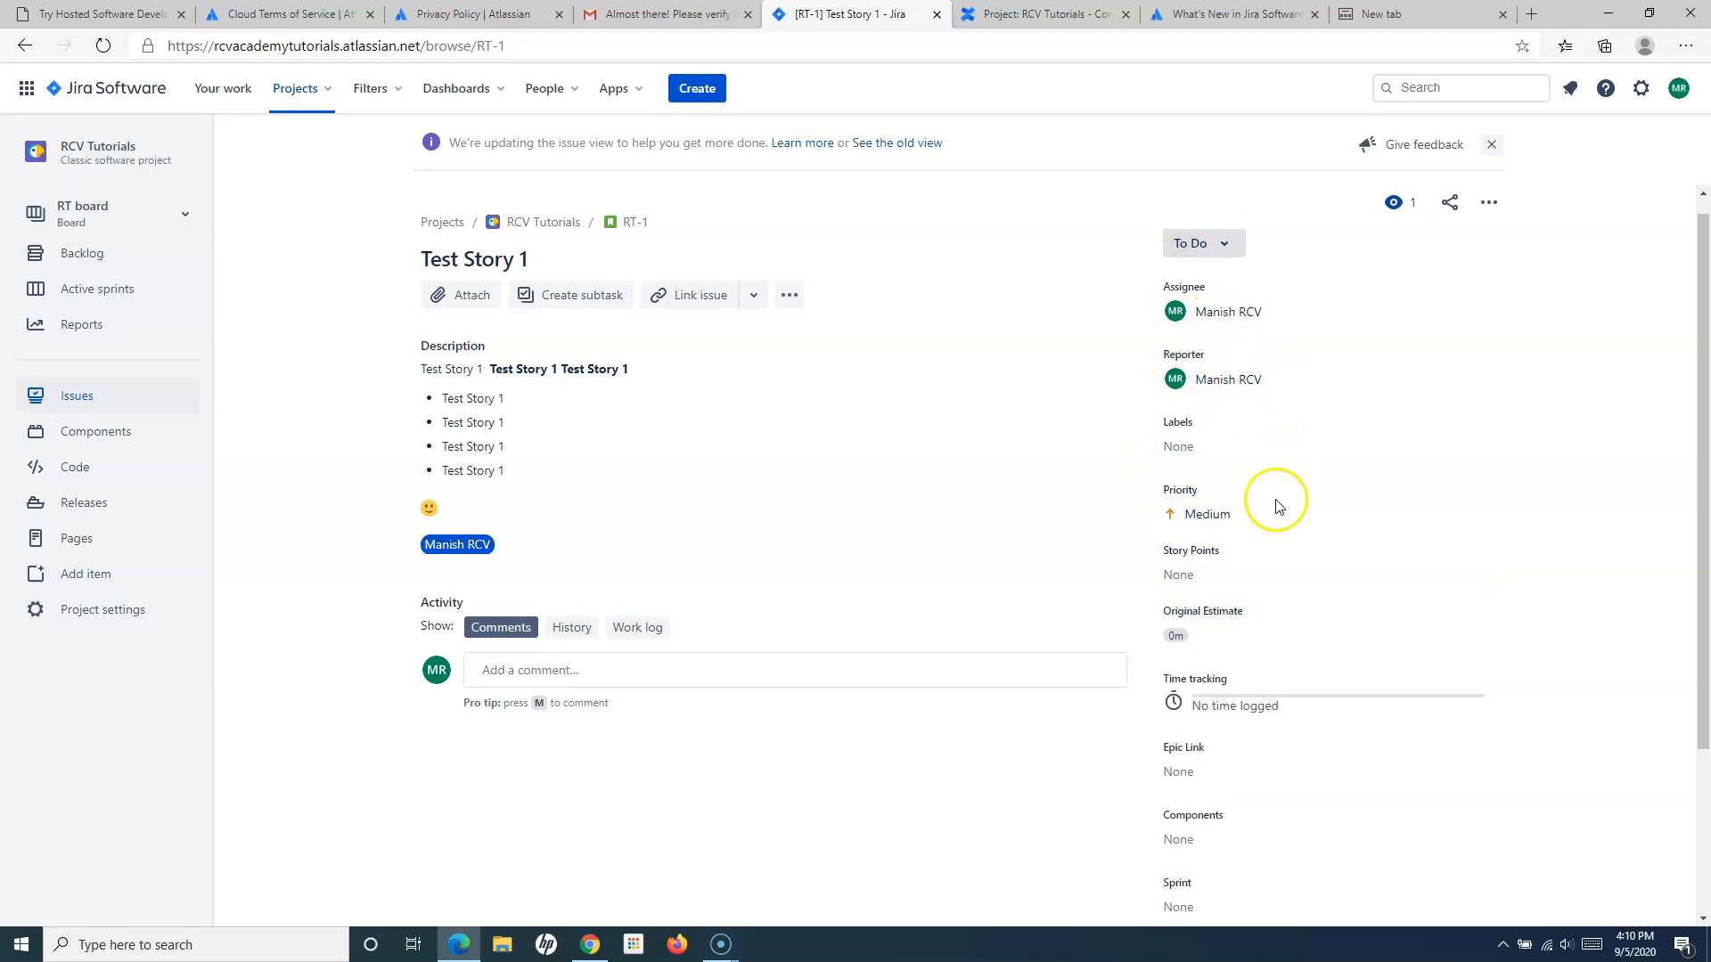
scroll(1279, 506, "down", 3)
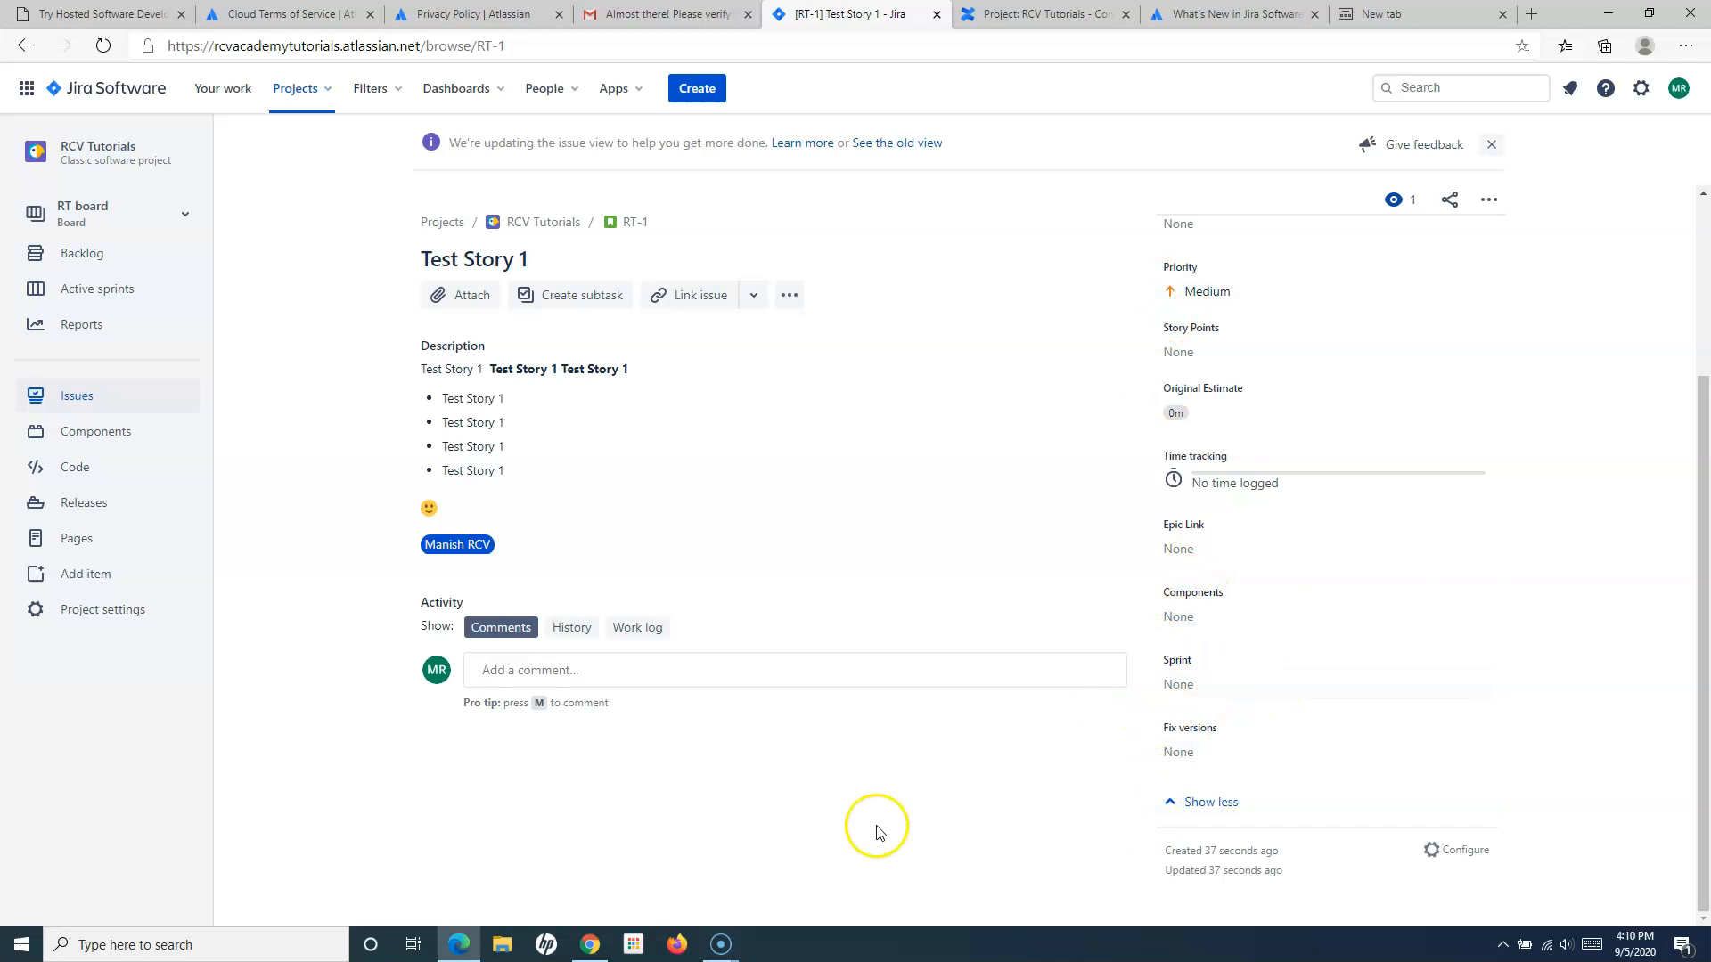
scroll(1393, 412, "up", 3)
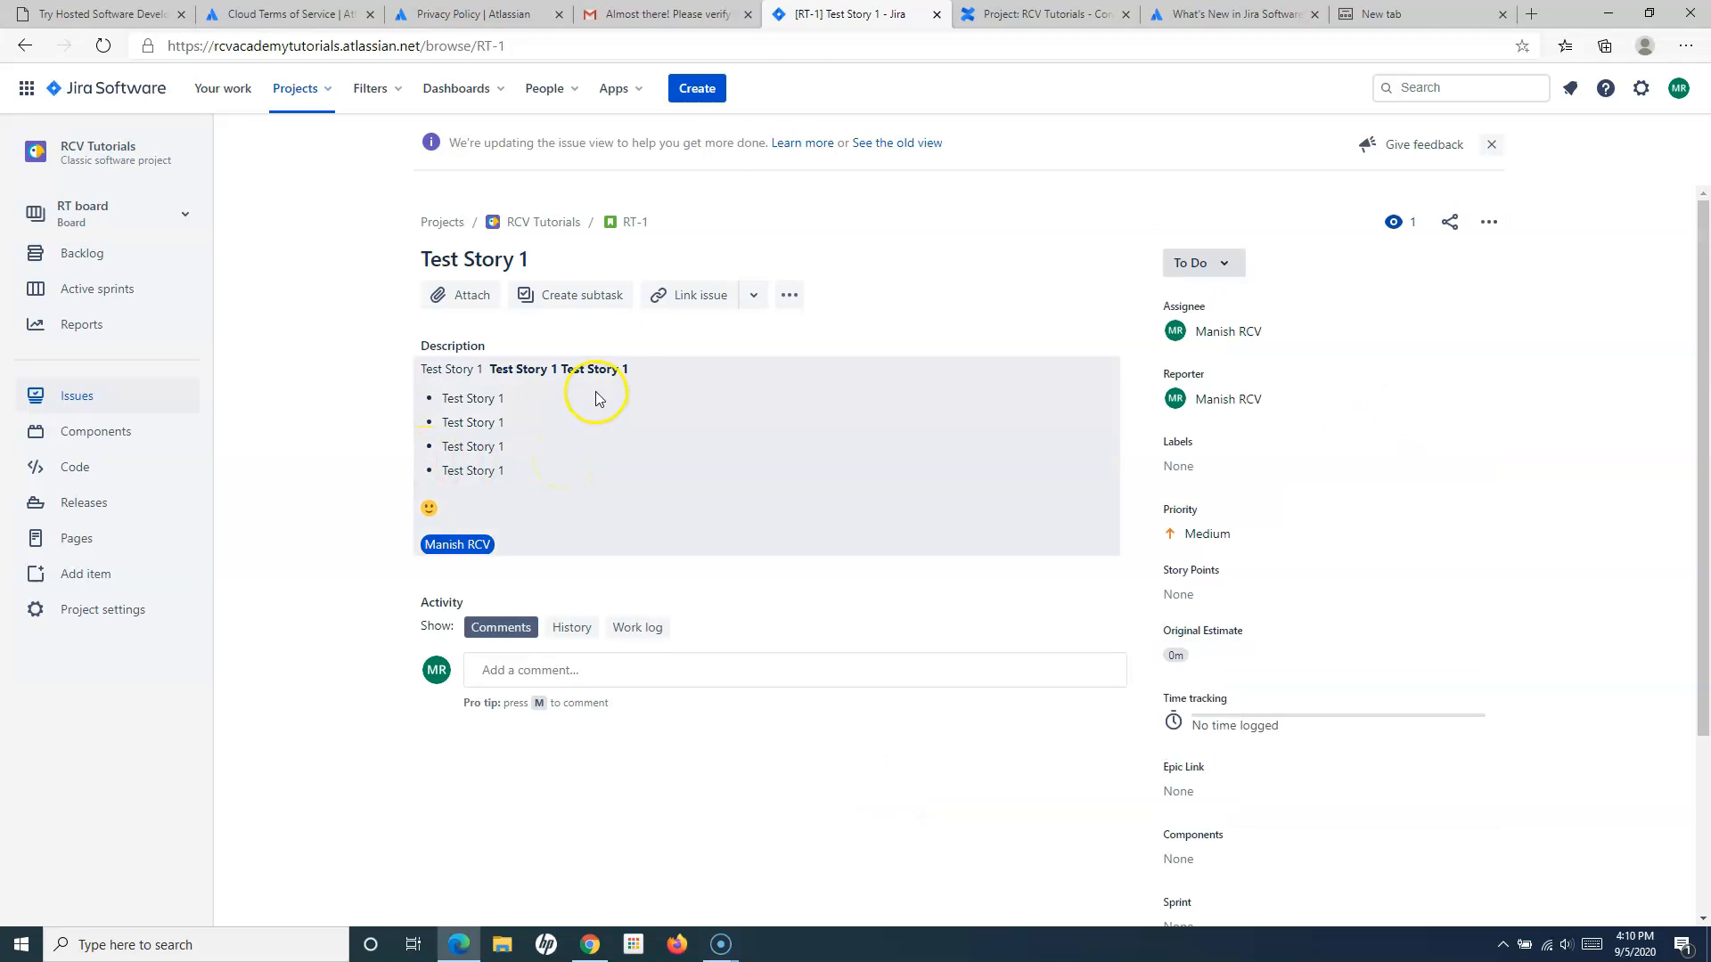
Start a new issue with the Create another option enabled and review the blank form's fields
left_click(697, 89)
scroll(850, 623, "down", 7)
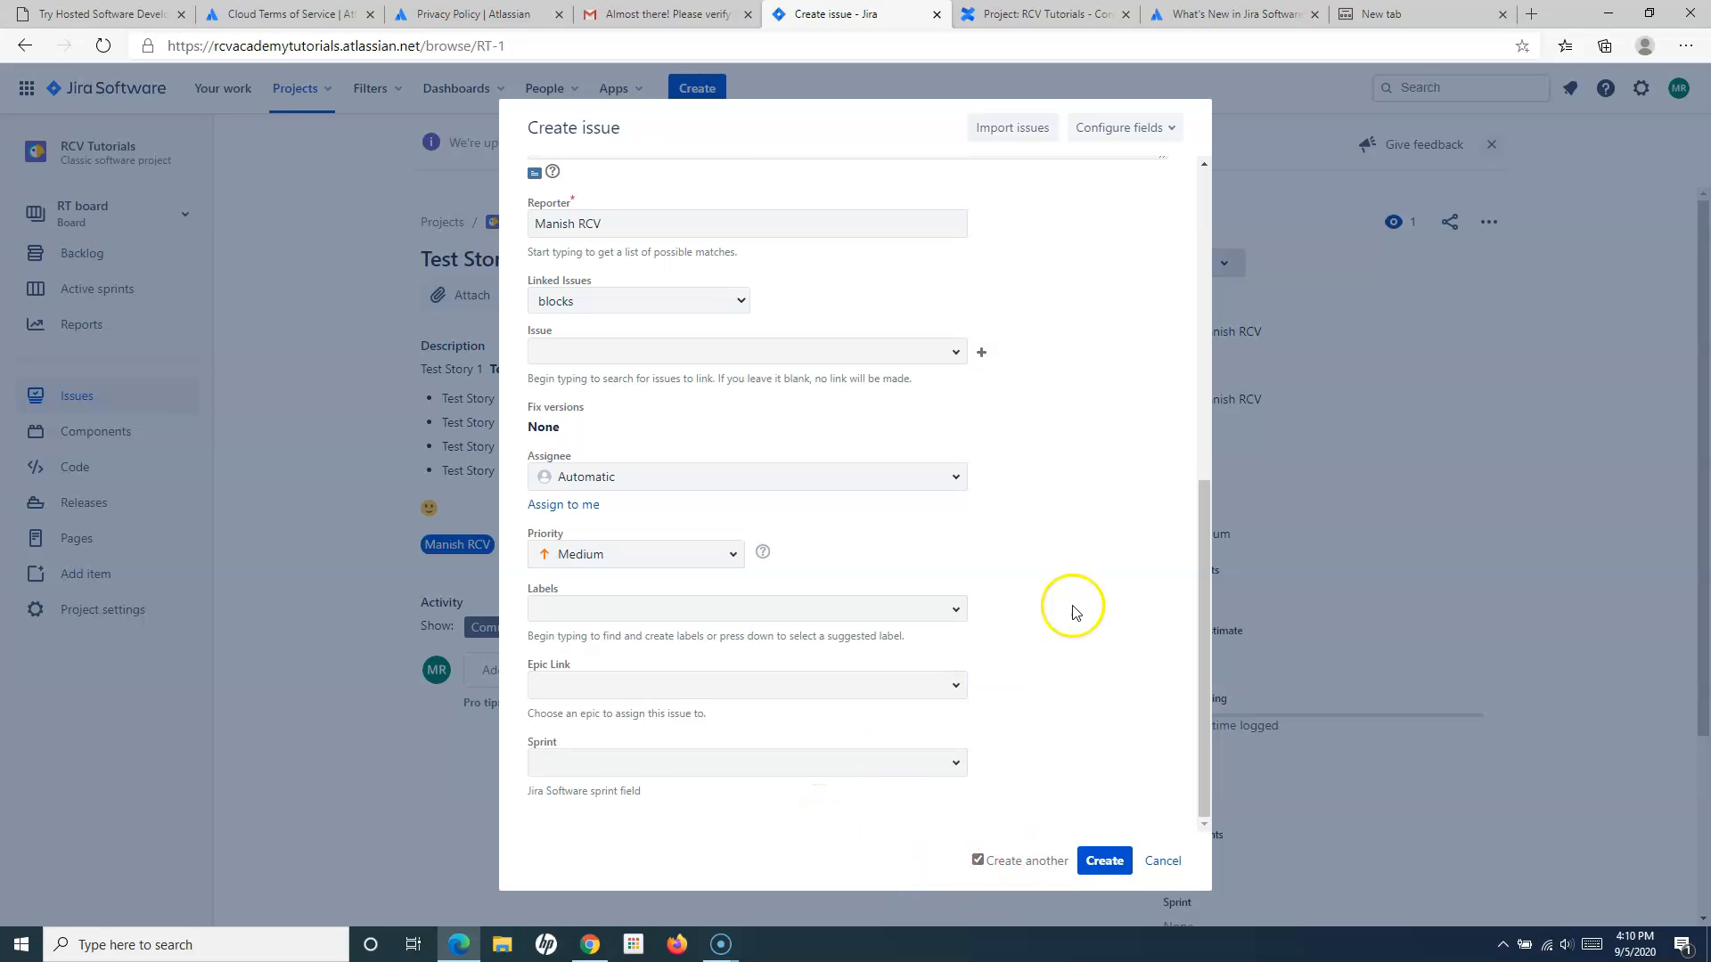
scroll(1089, 598, "up", 7)
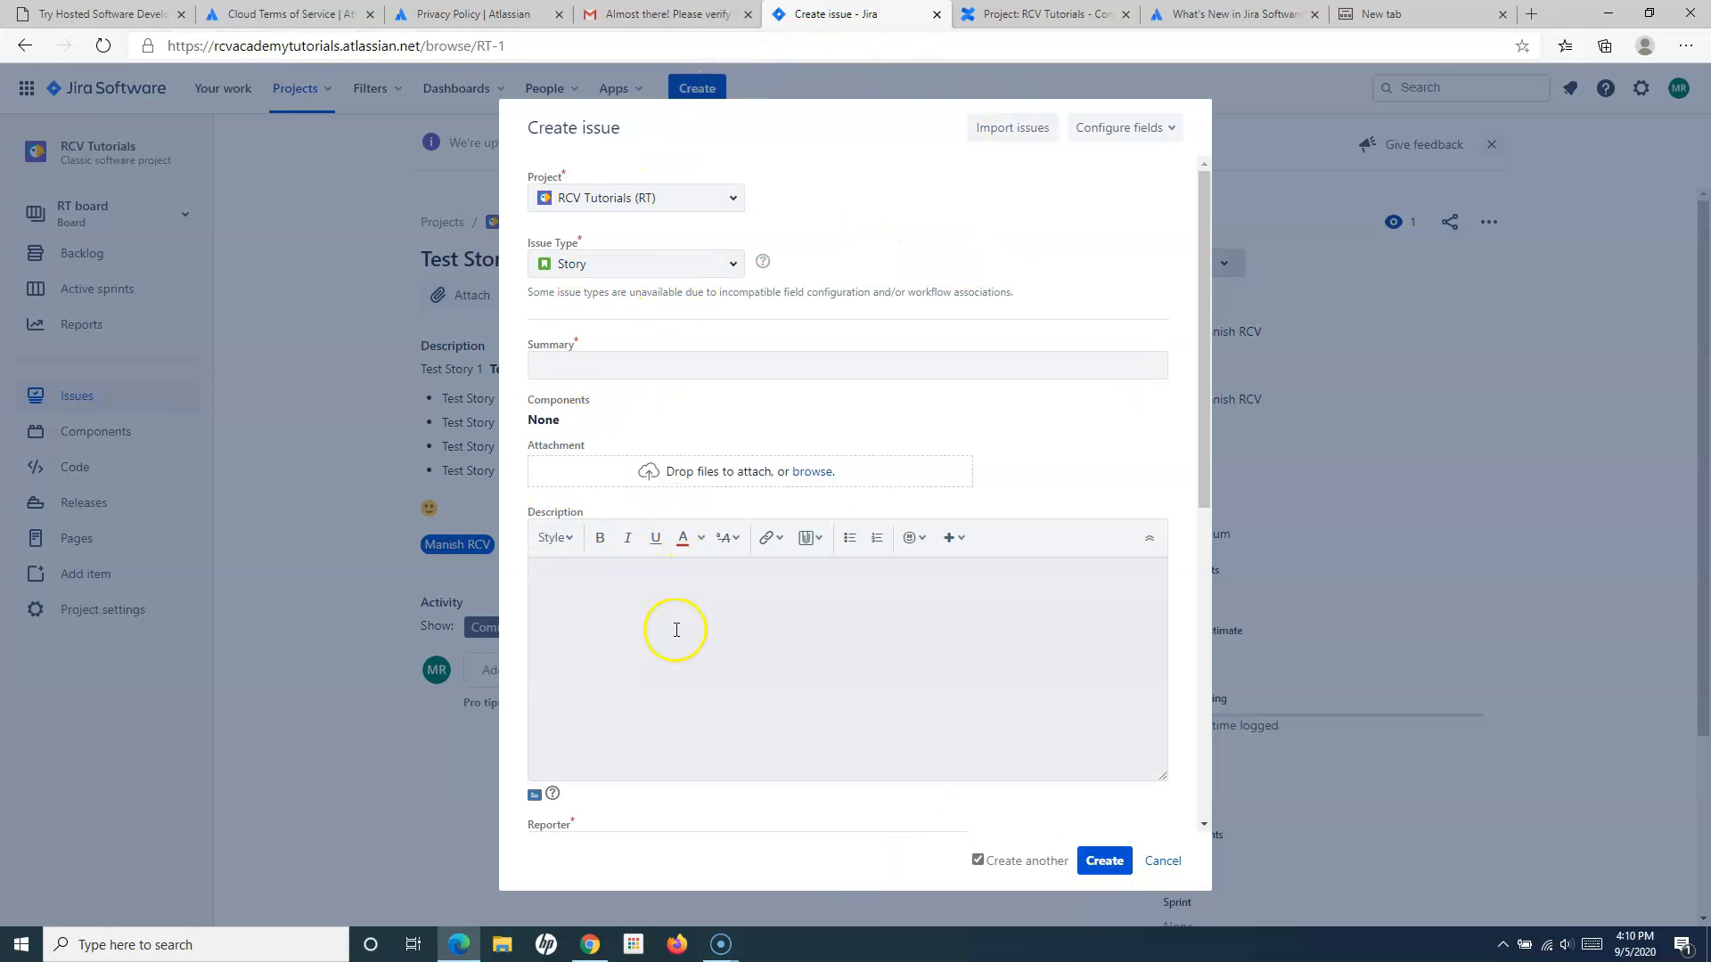
scroll(675, 622, "down", 7)
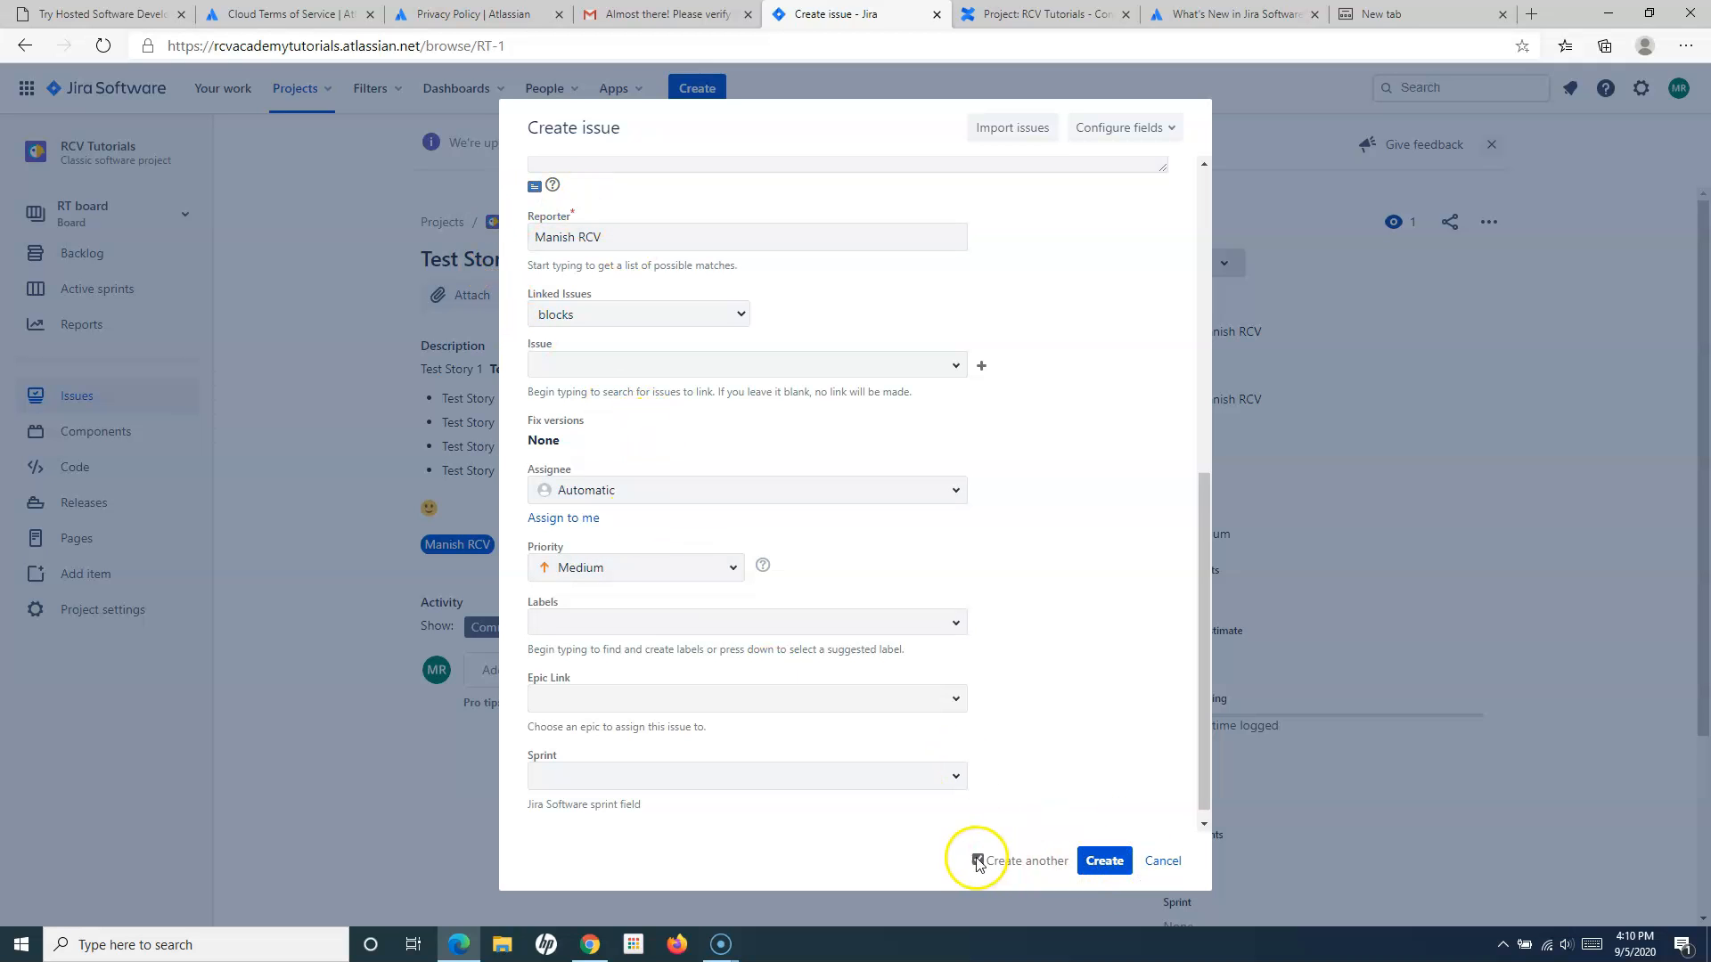
scroll(863, 546, "up", 7)
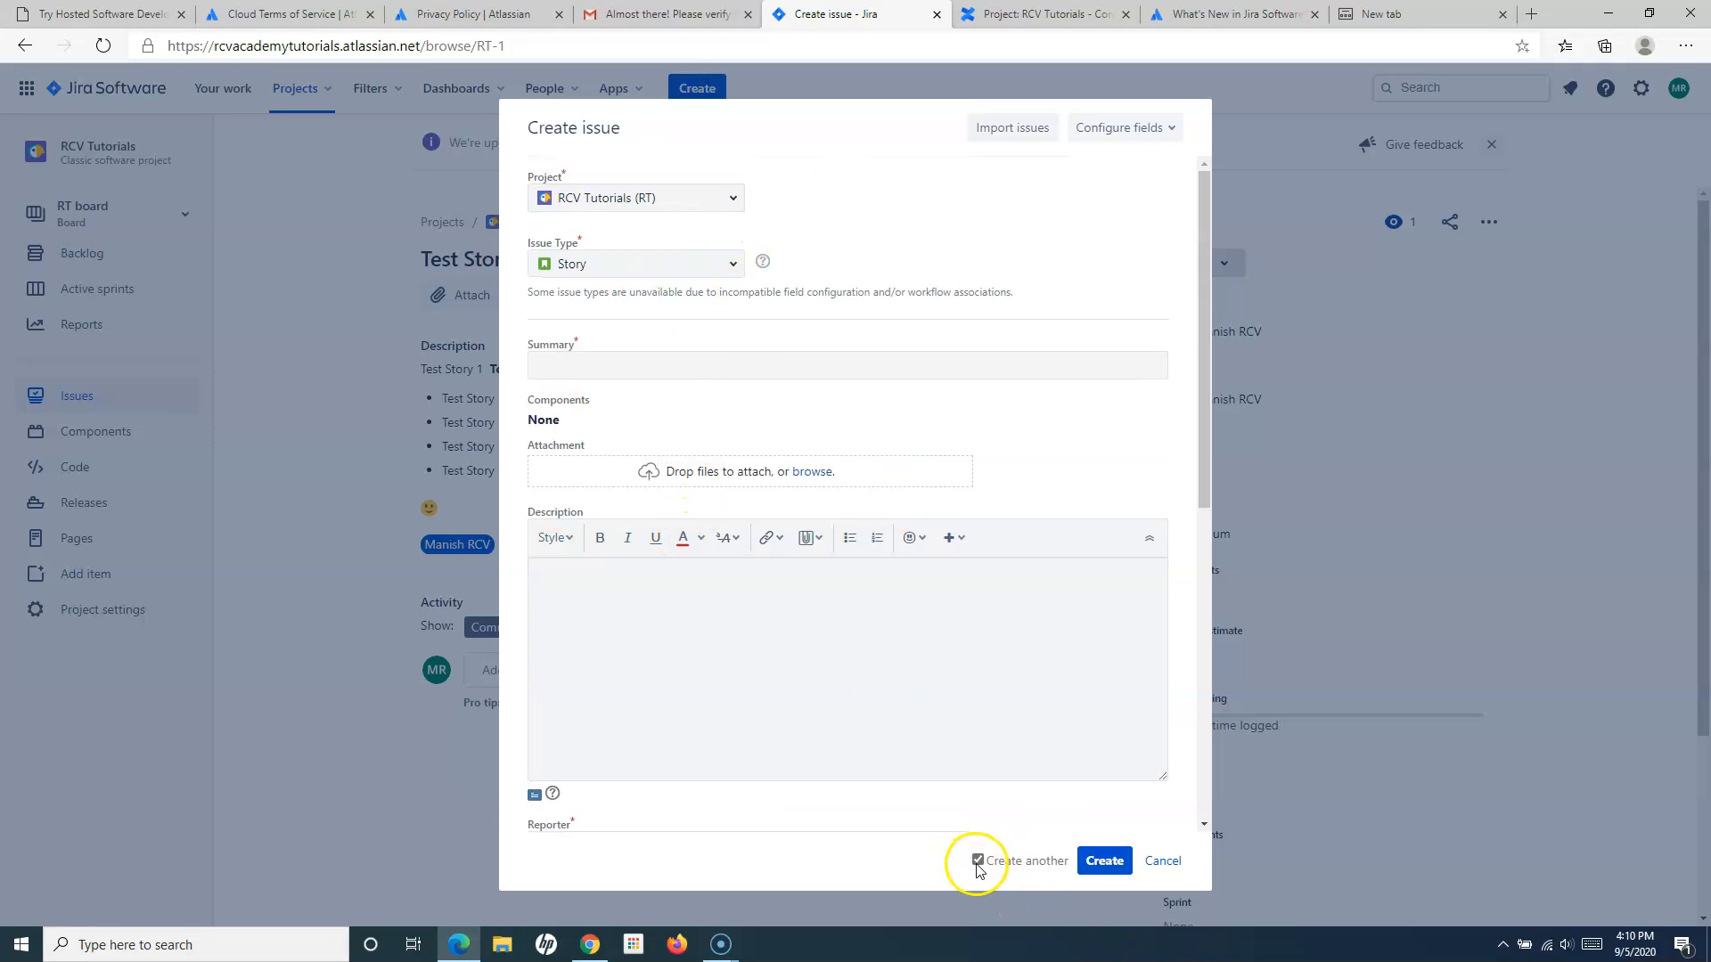
Enter "Test Story 2" as both the summary and the description of the new story
left_click(578, 373)
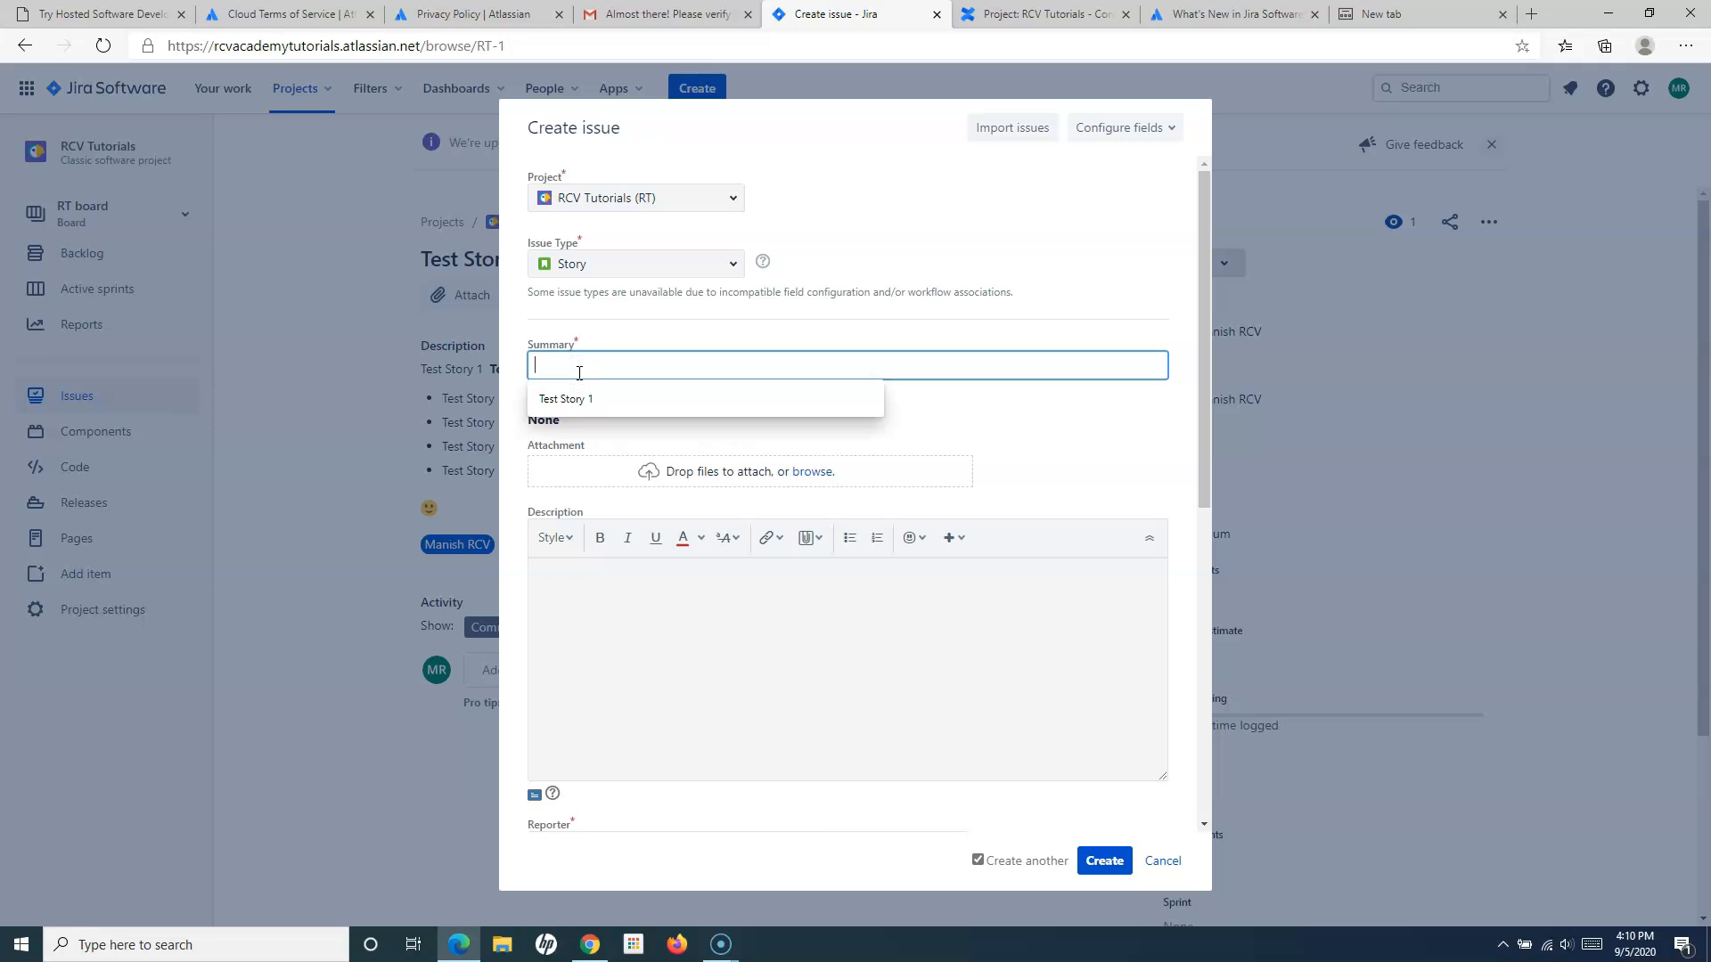
left_click(581, 399)
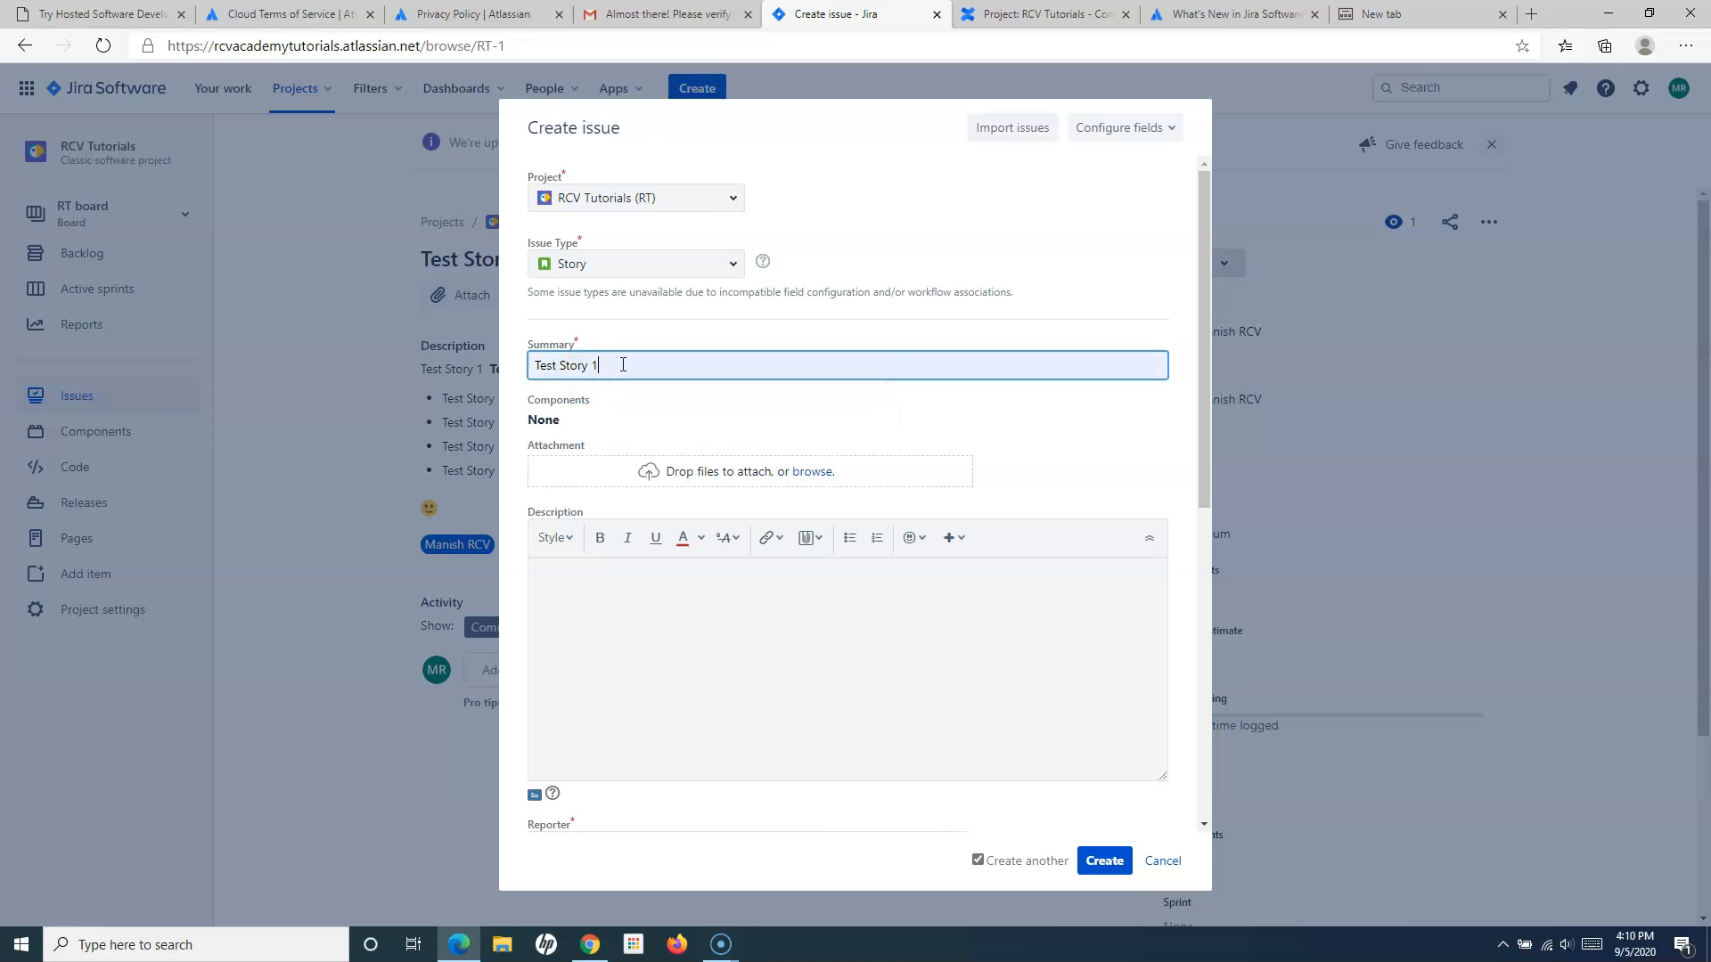
key("BackSpace")
type("2")
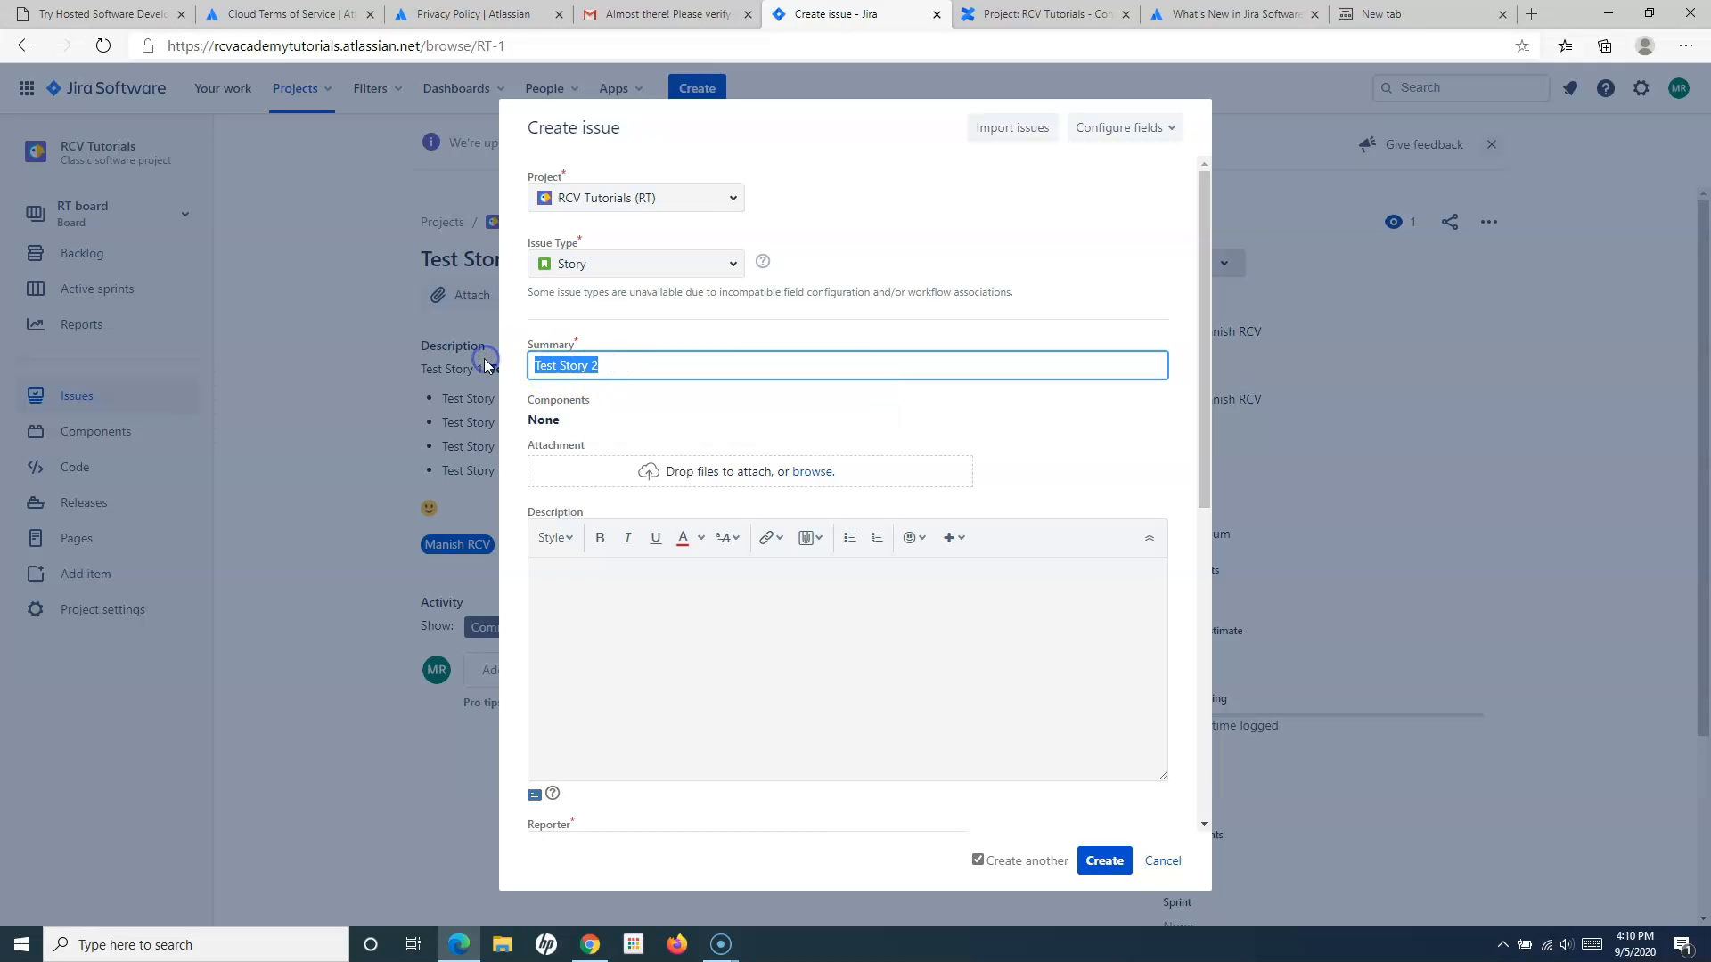
left_click(632, 625)
type("Test Story 2")
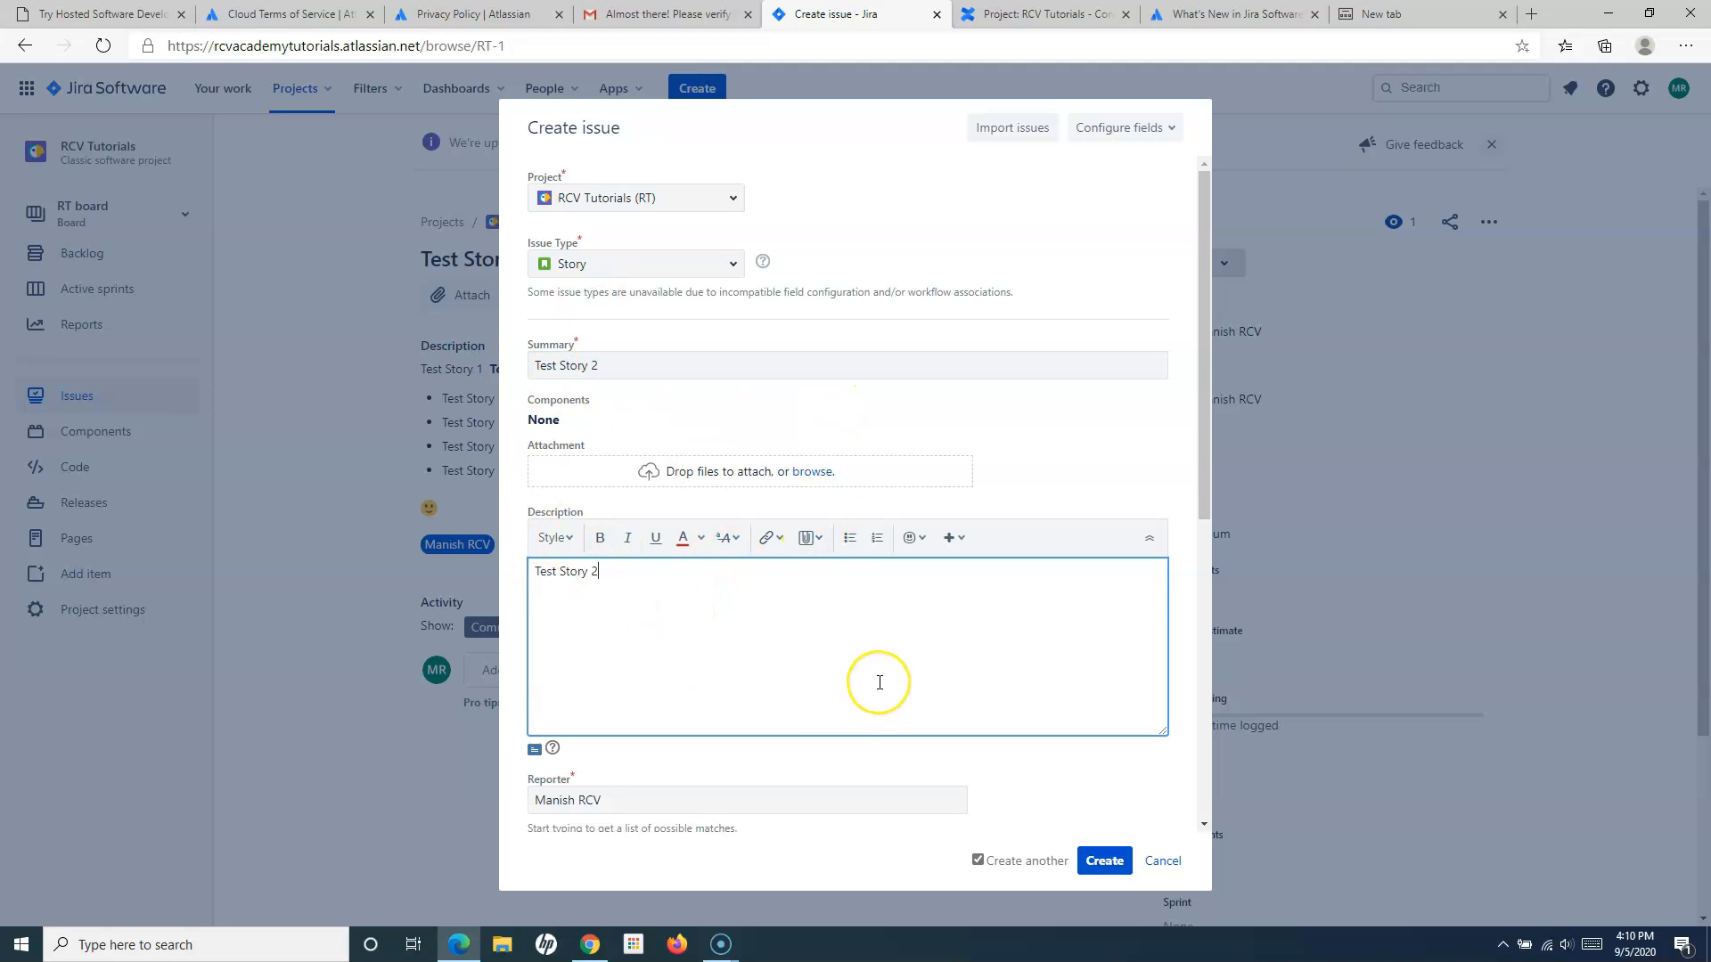
Assign "Test Story 2" to yourself and create it, leaving the other fields at their defaults
scroll(879, 682, "down", 6)
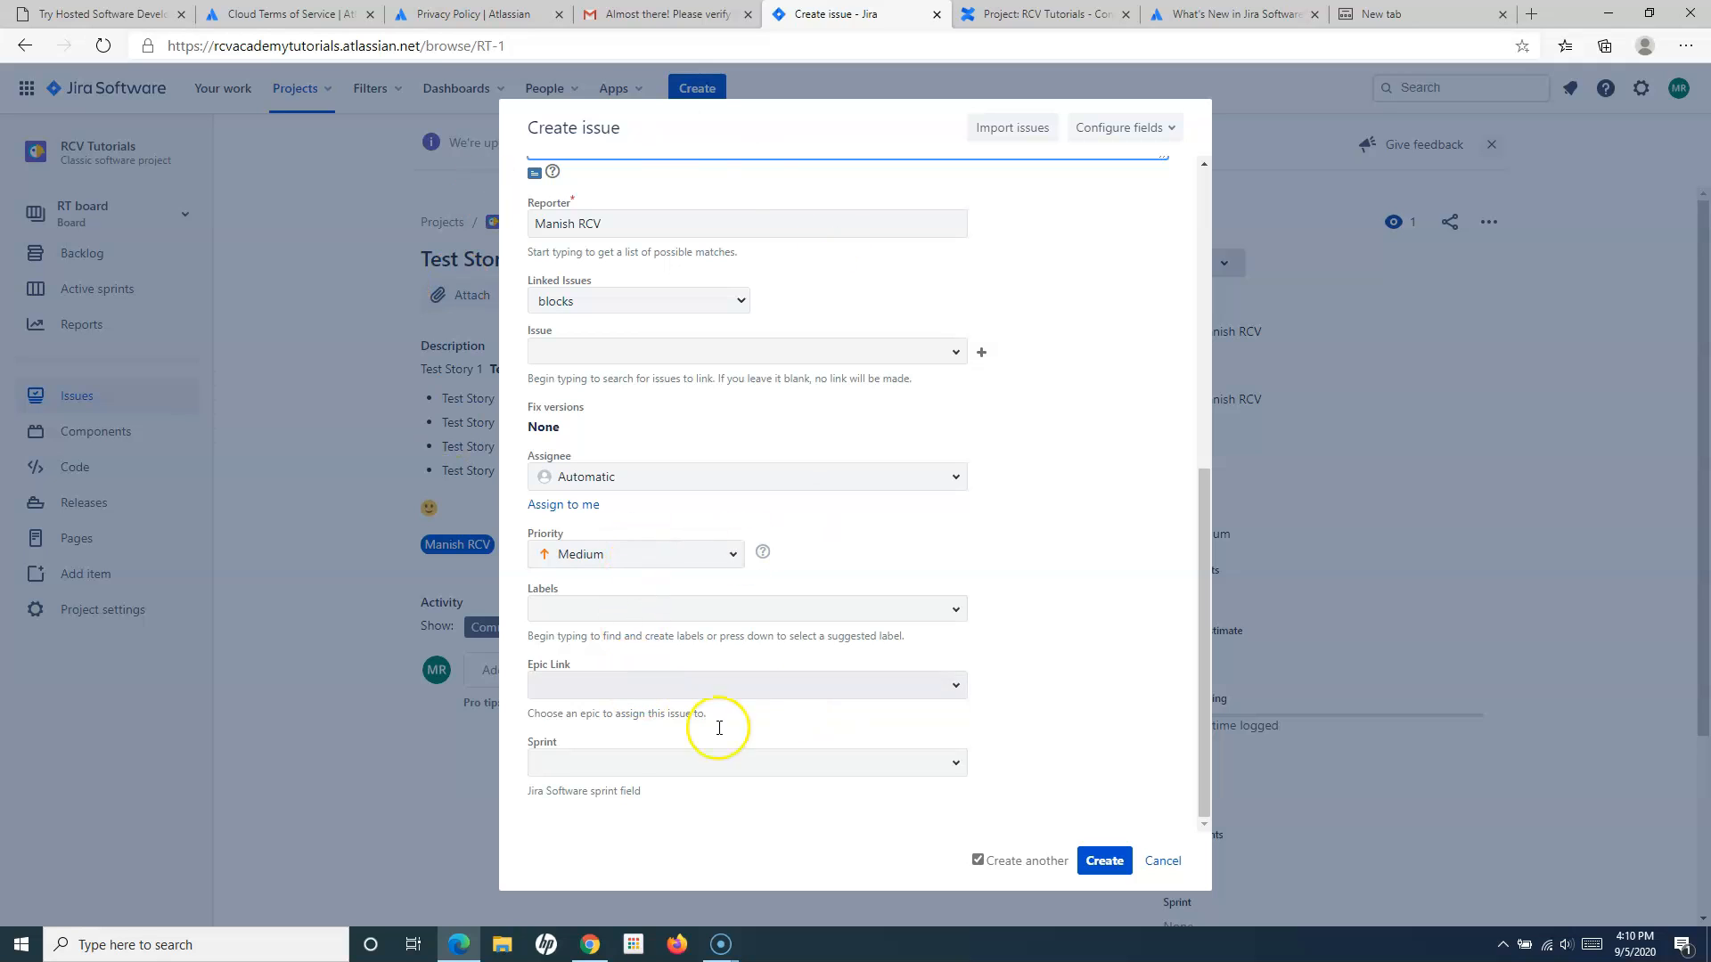
left_click(571, 505)
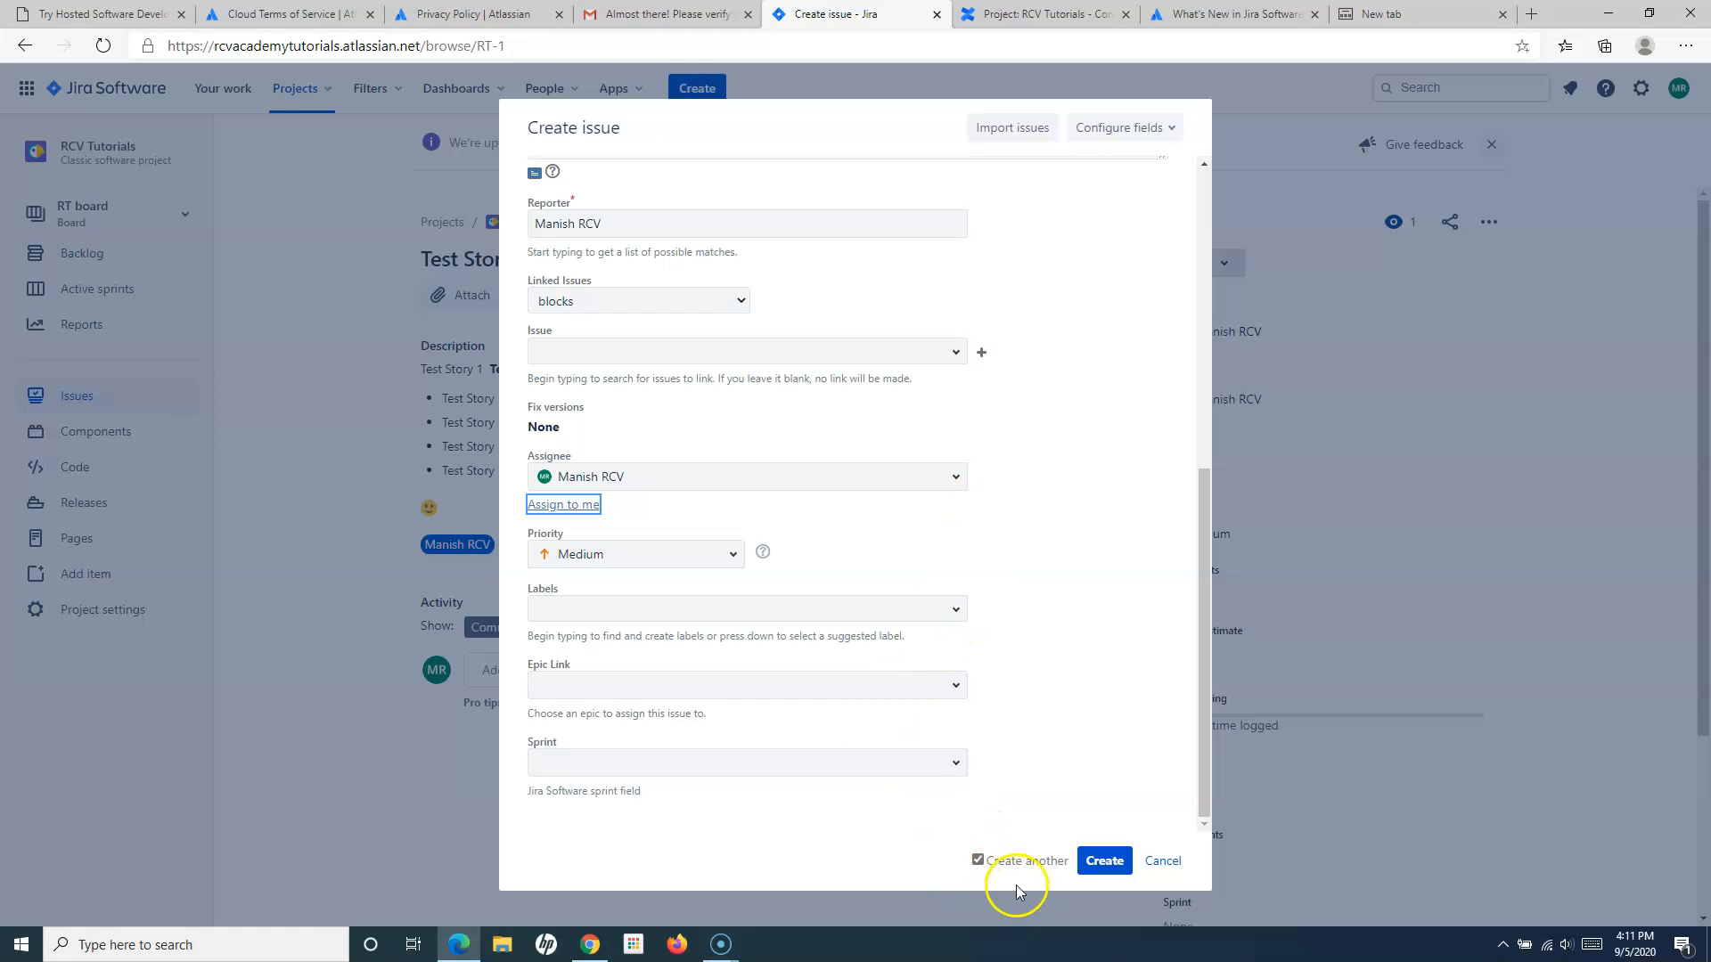
left_click(1108, 863)
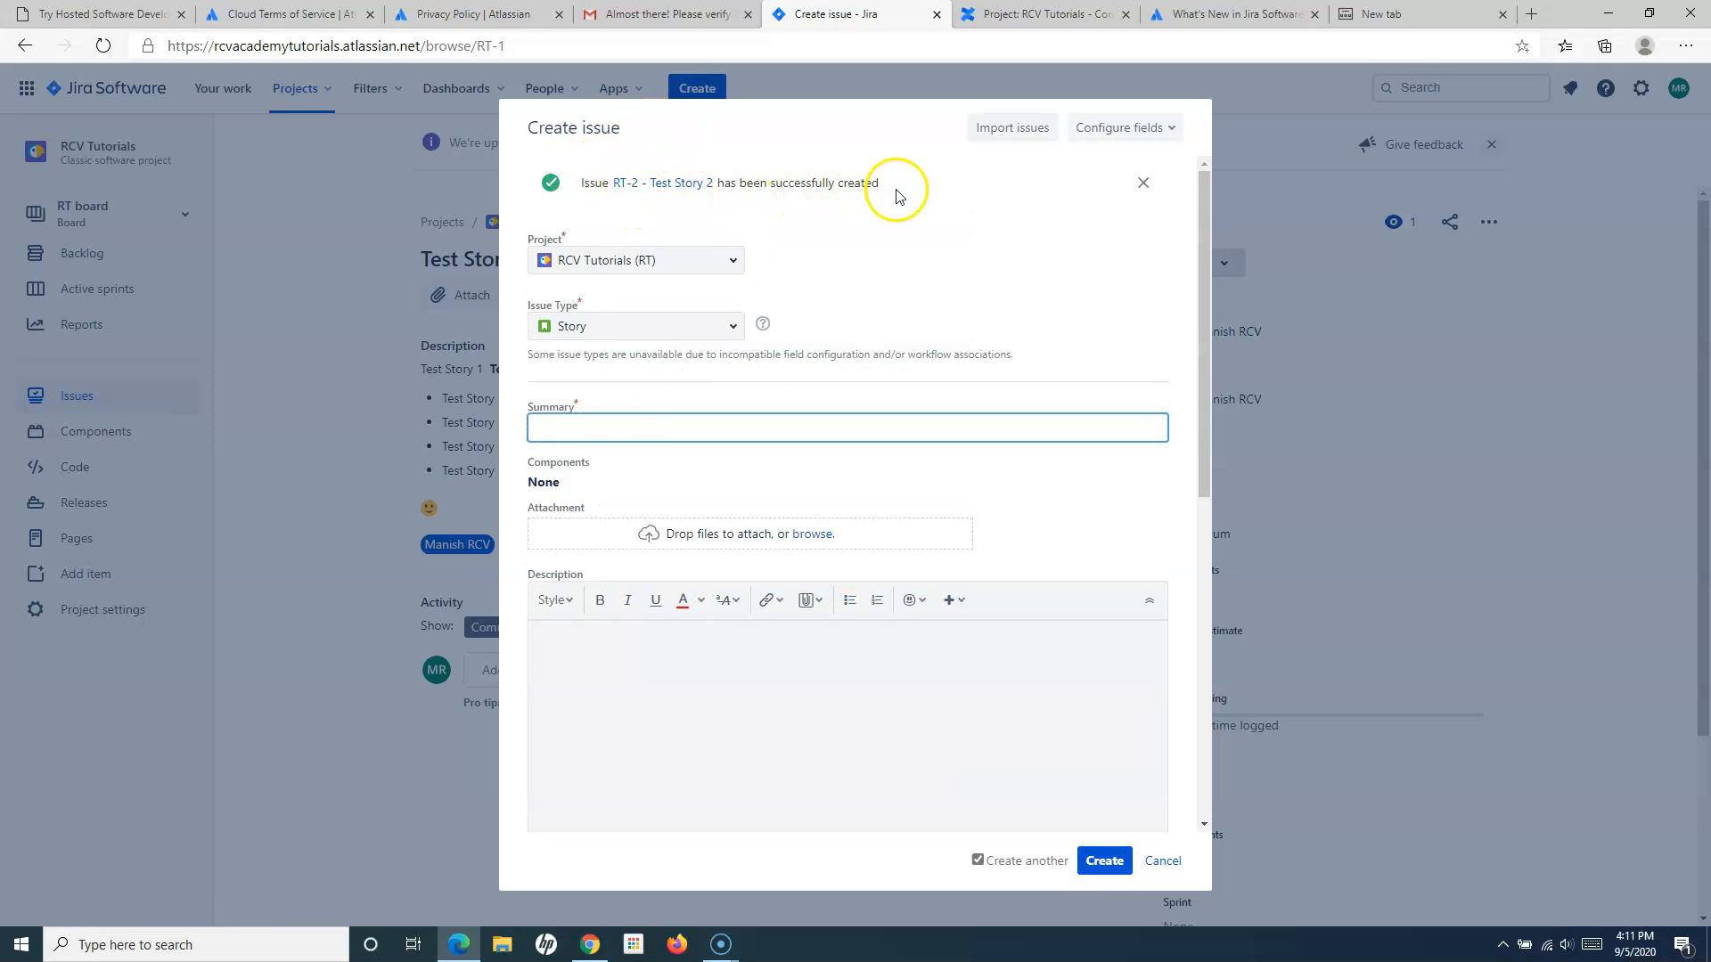
Enter "Test Story 3" as the summary of the next story
left_click(583, 425)
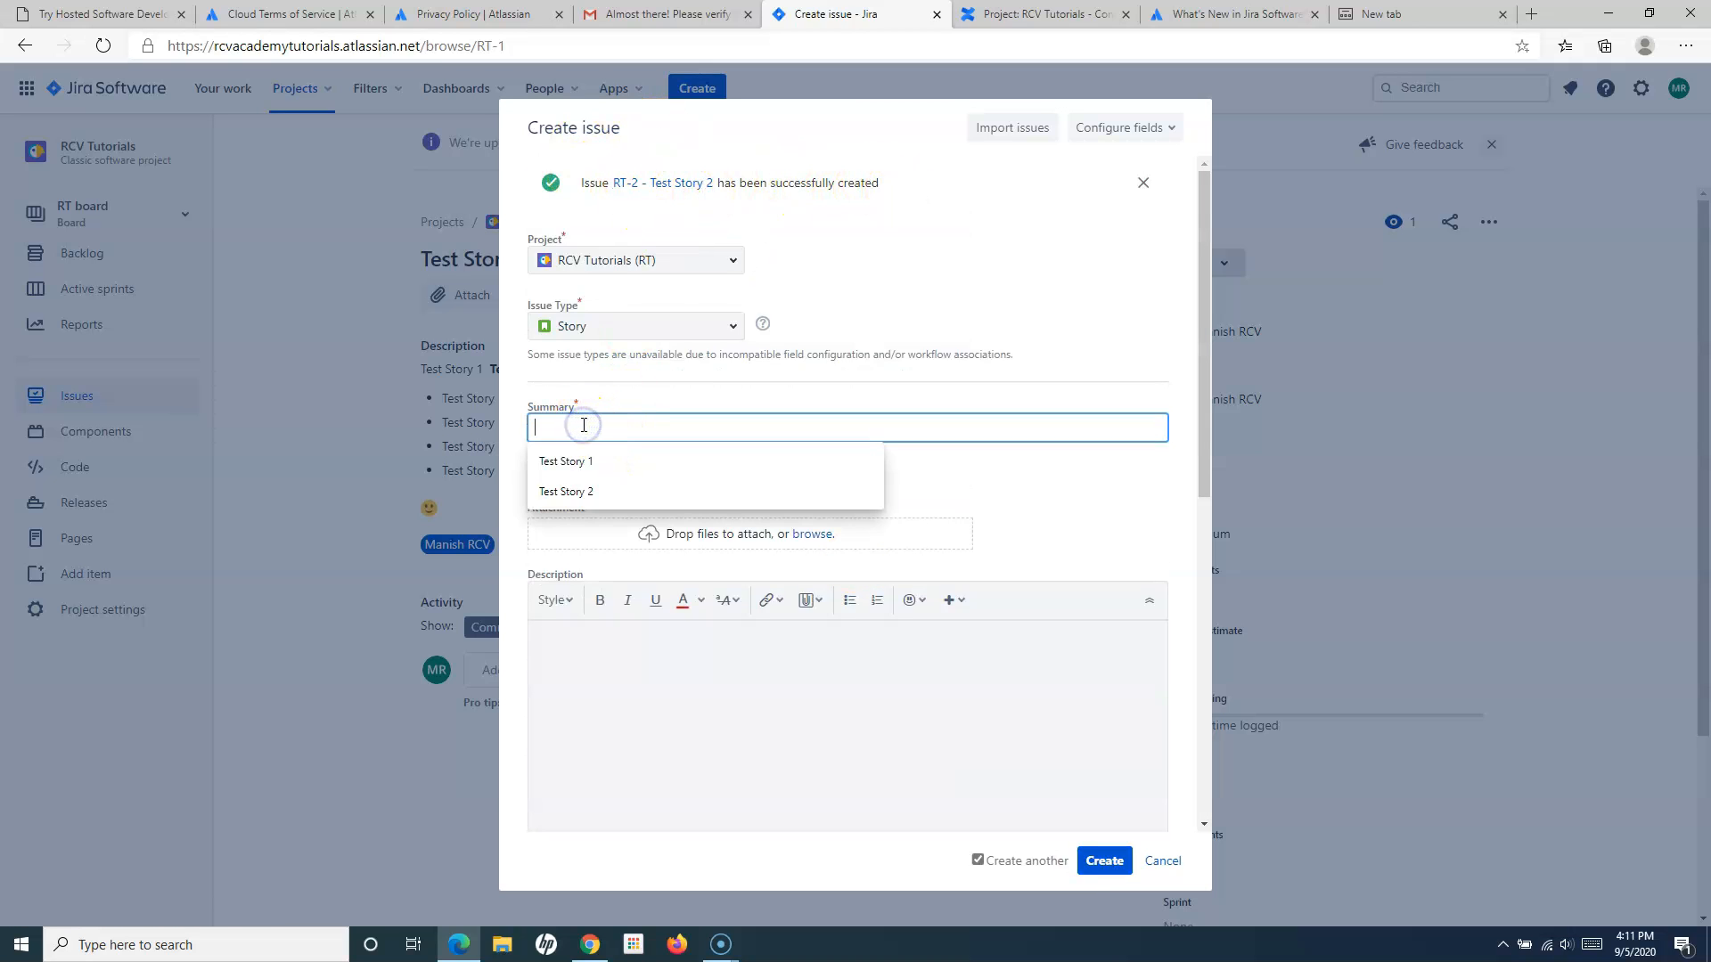
key("Down")
key("Down")
key("Return")
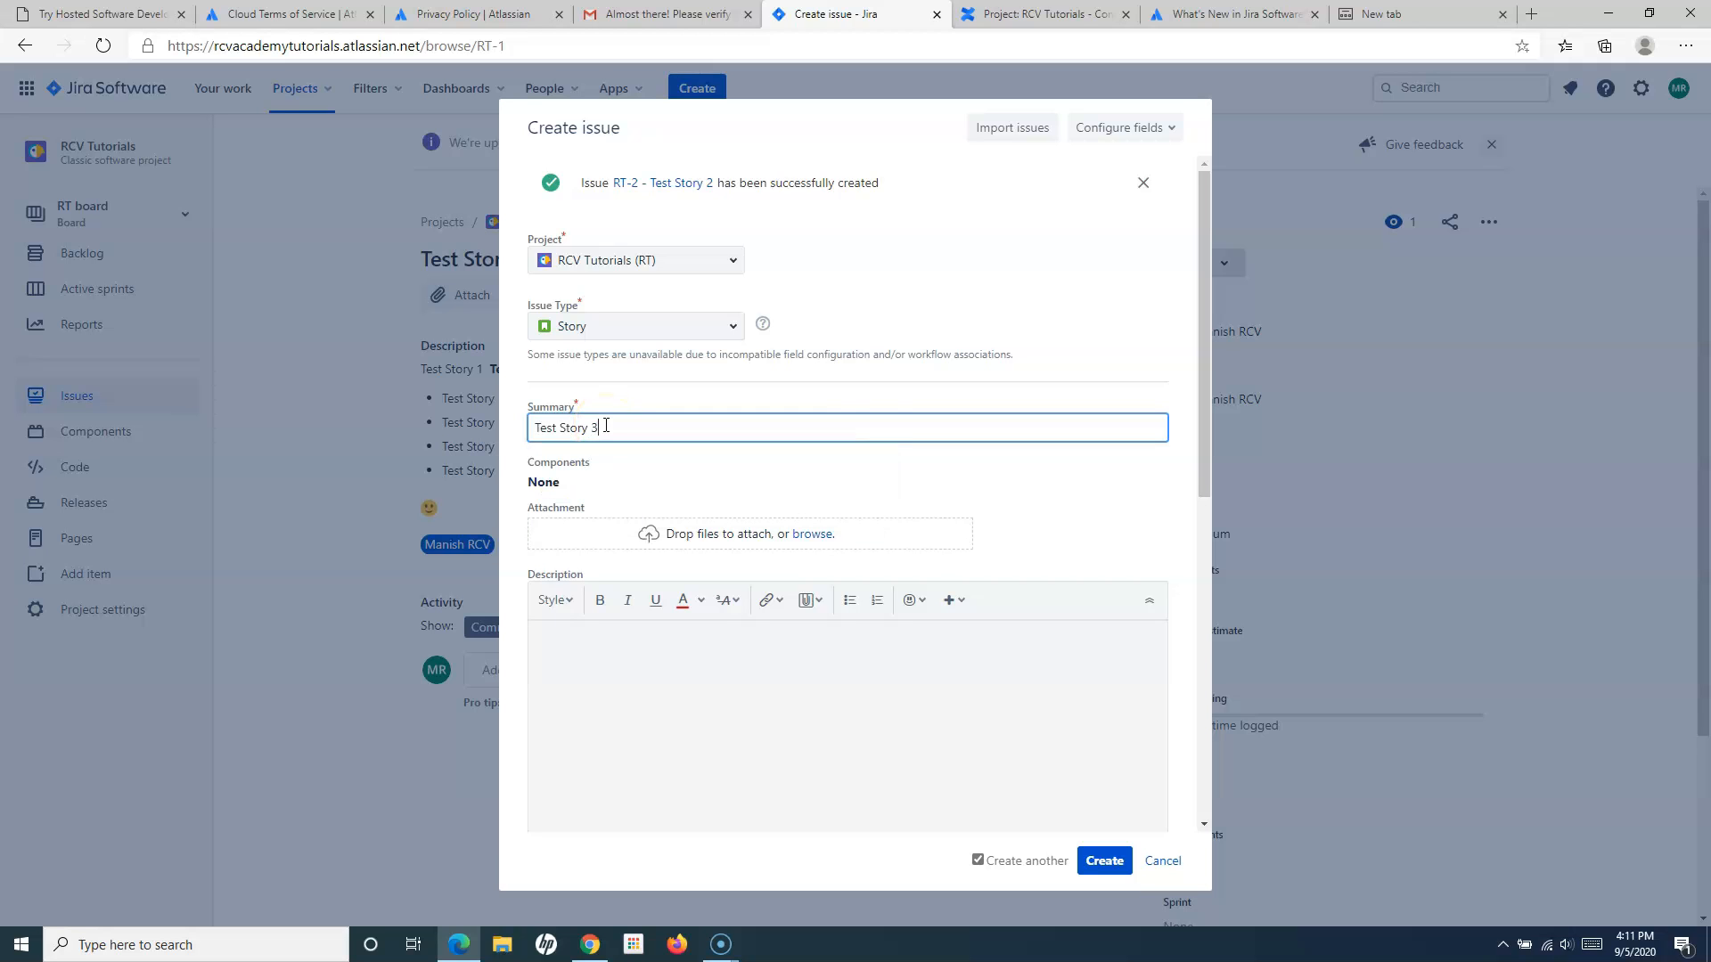
Enter "Test Story 2" as the description of "Test Story 3", assign the story to yourself and create it
left_click(583, 666)
type("Test Story 2")
left_click(711, 916)
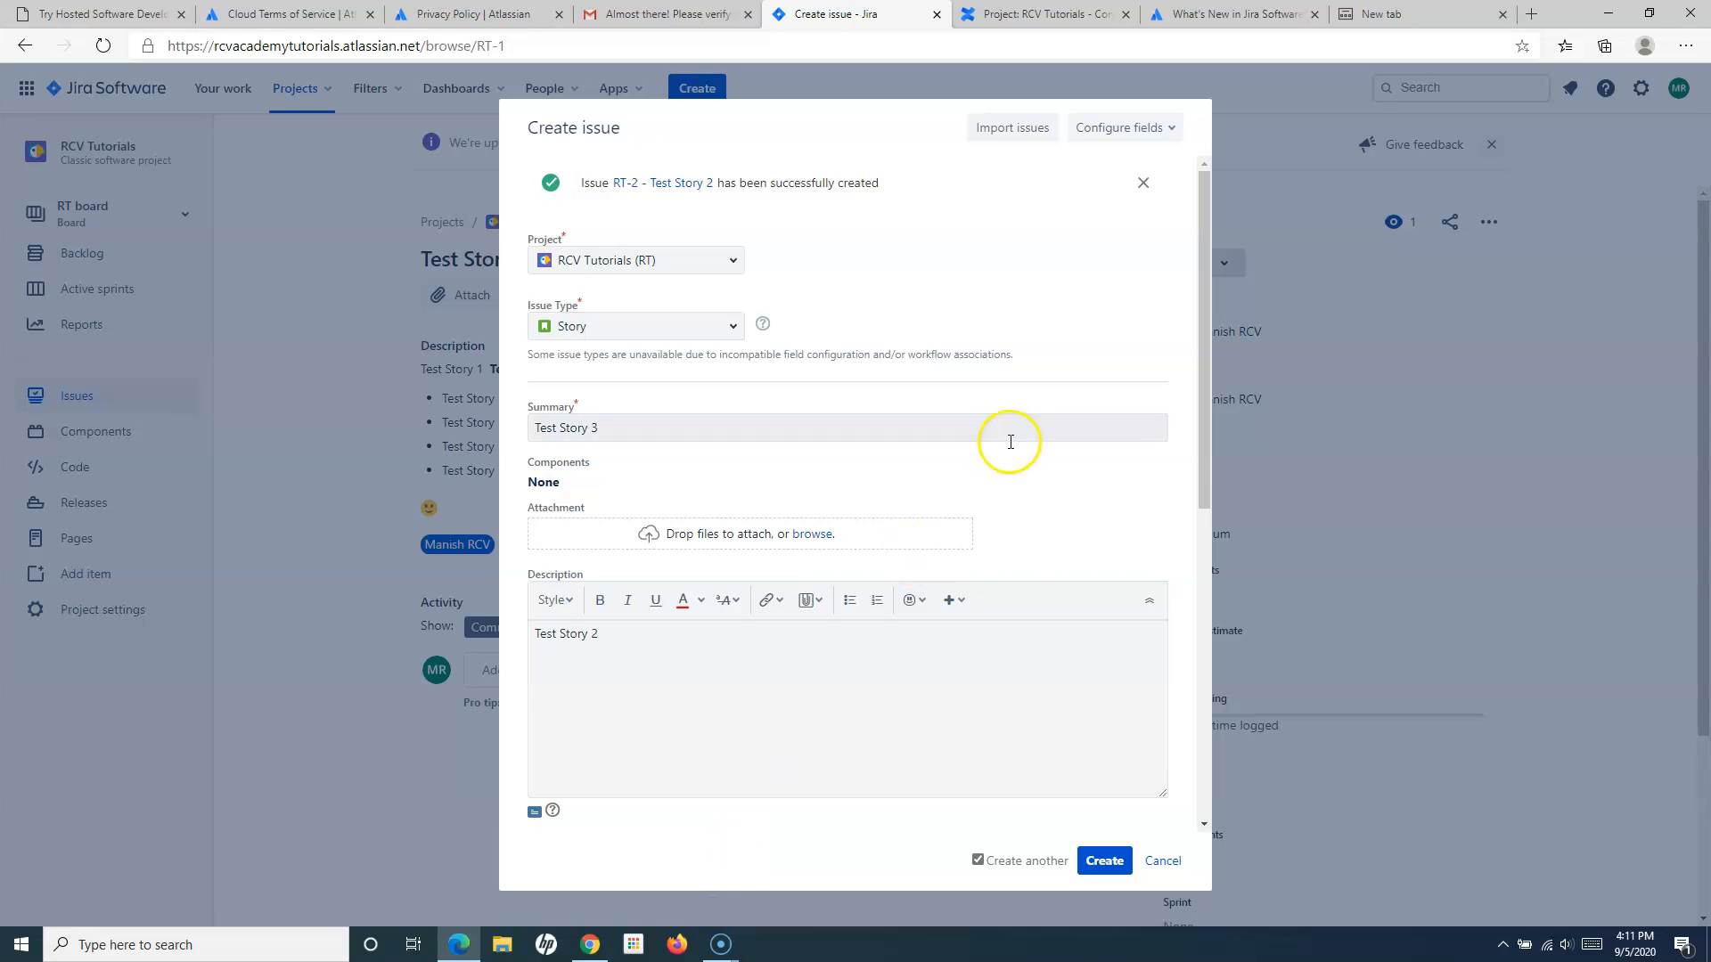
scroll(916, 565, "down", 7)
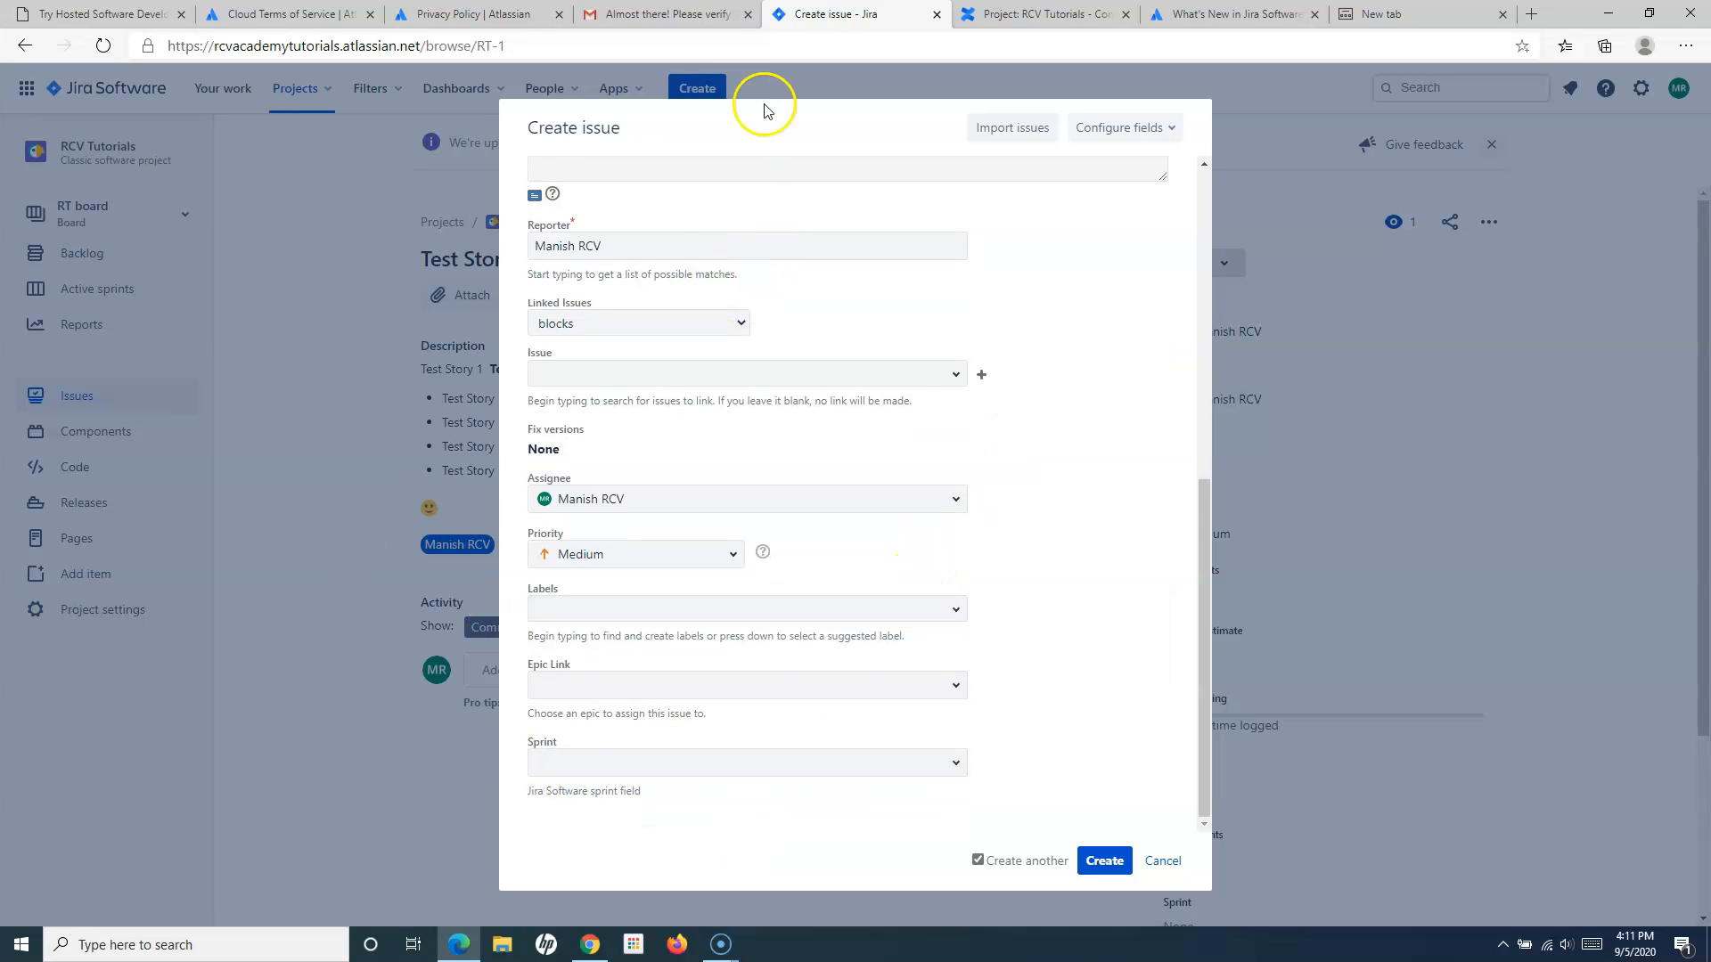
left_click(1103, 862)
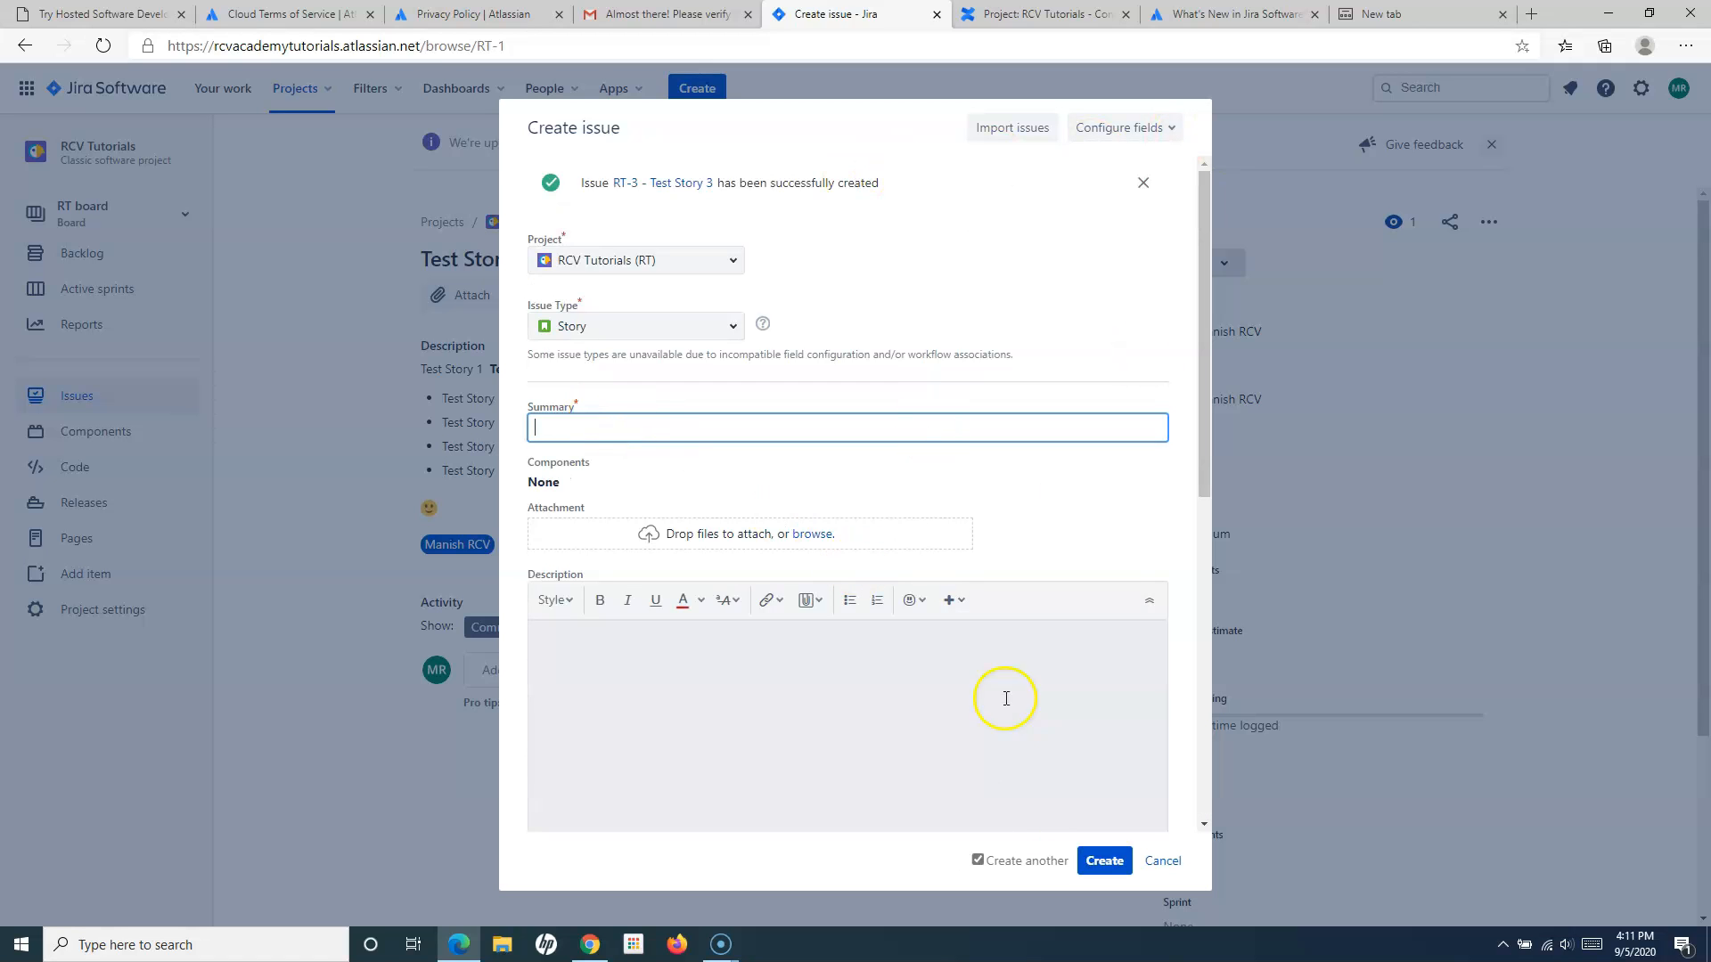
Disable Create another and create a last story with "Test Story 4" as both summary and description
left_click(979, 861)
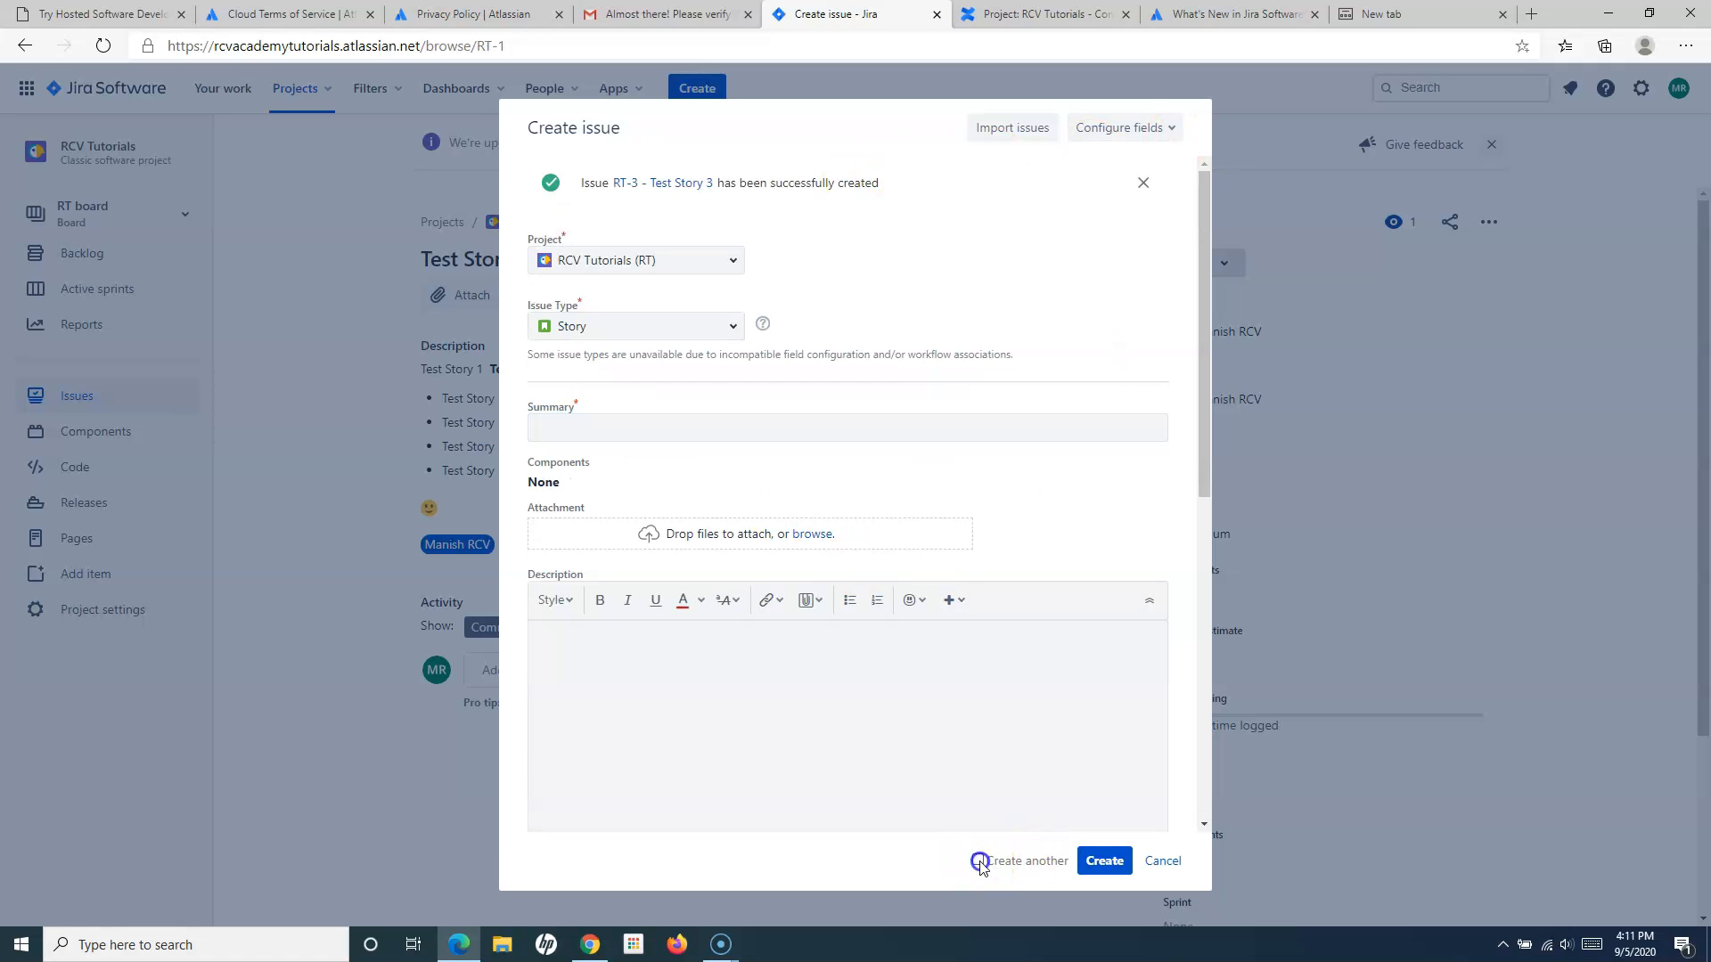
left_click(568, 439)
left_click(566, 490)
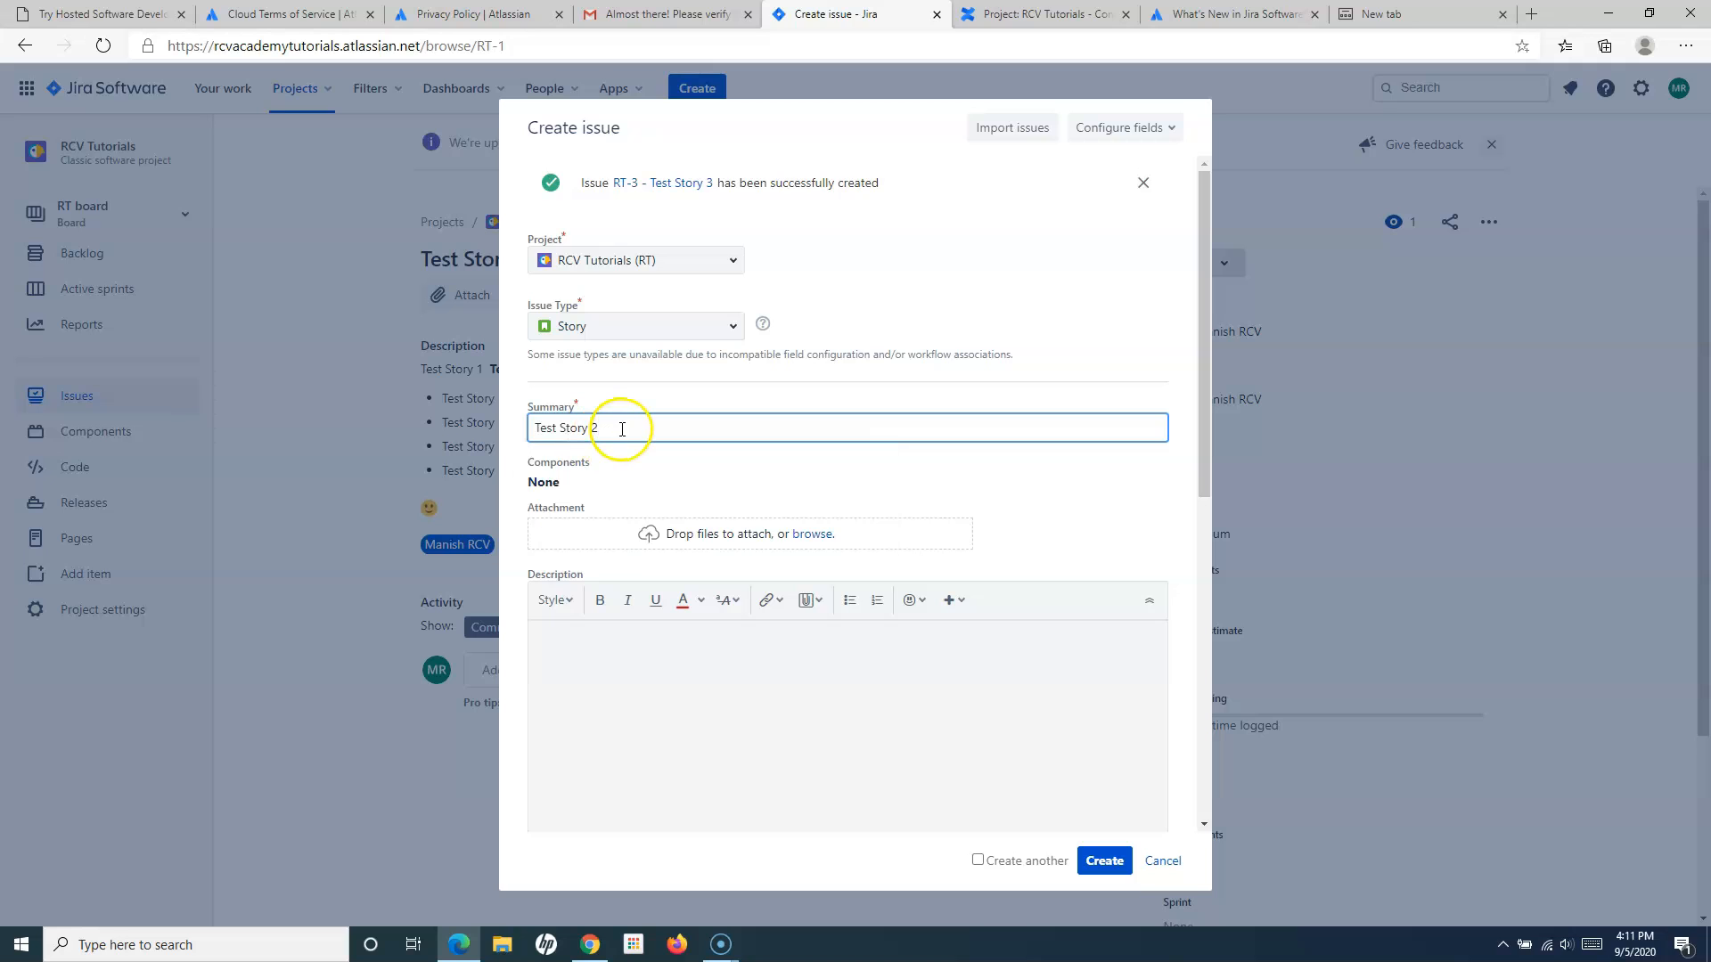
left_click(634, 638)
type("Test Story 2")
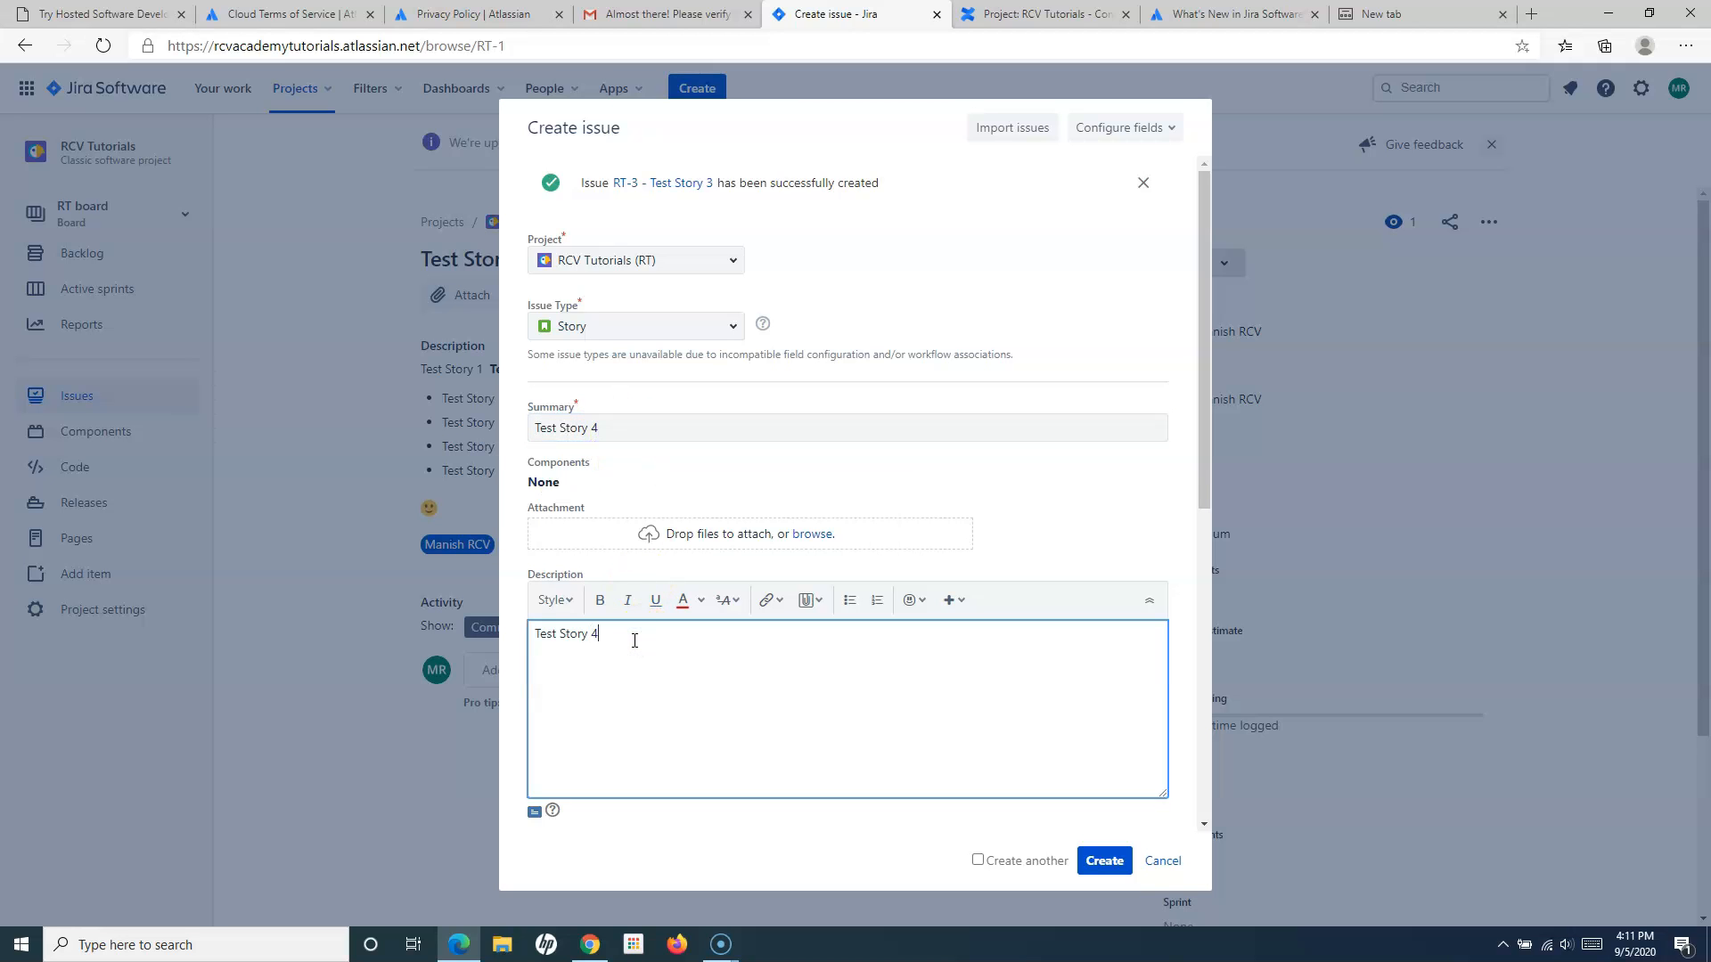
left_click(1104, 861)
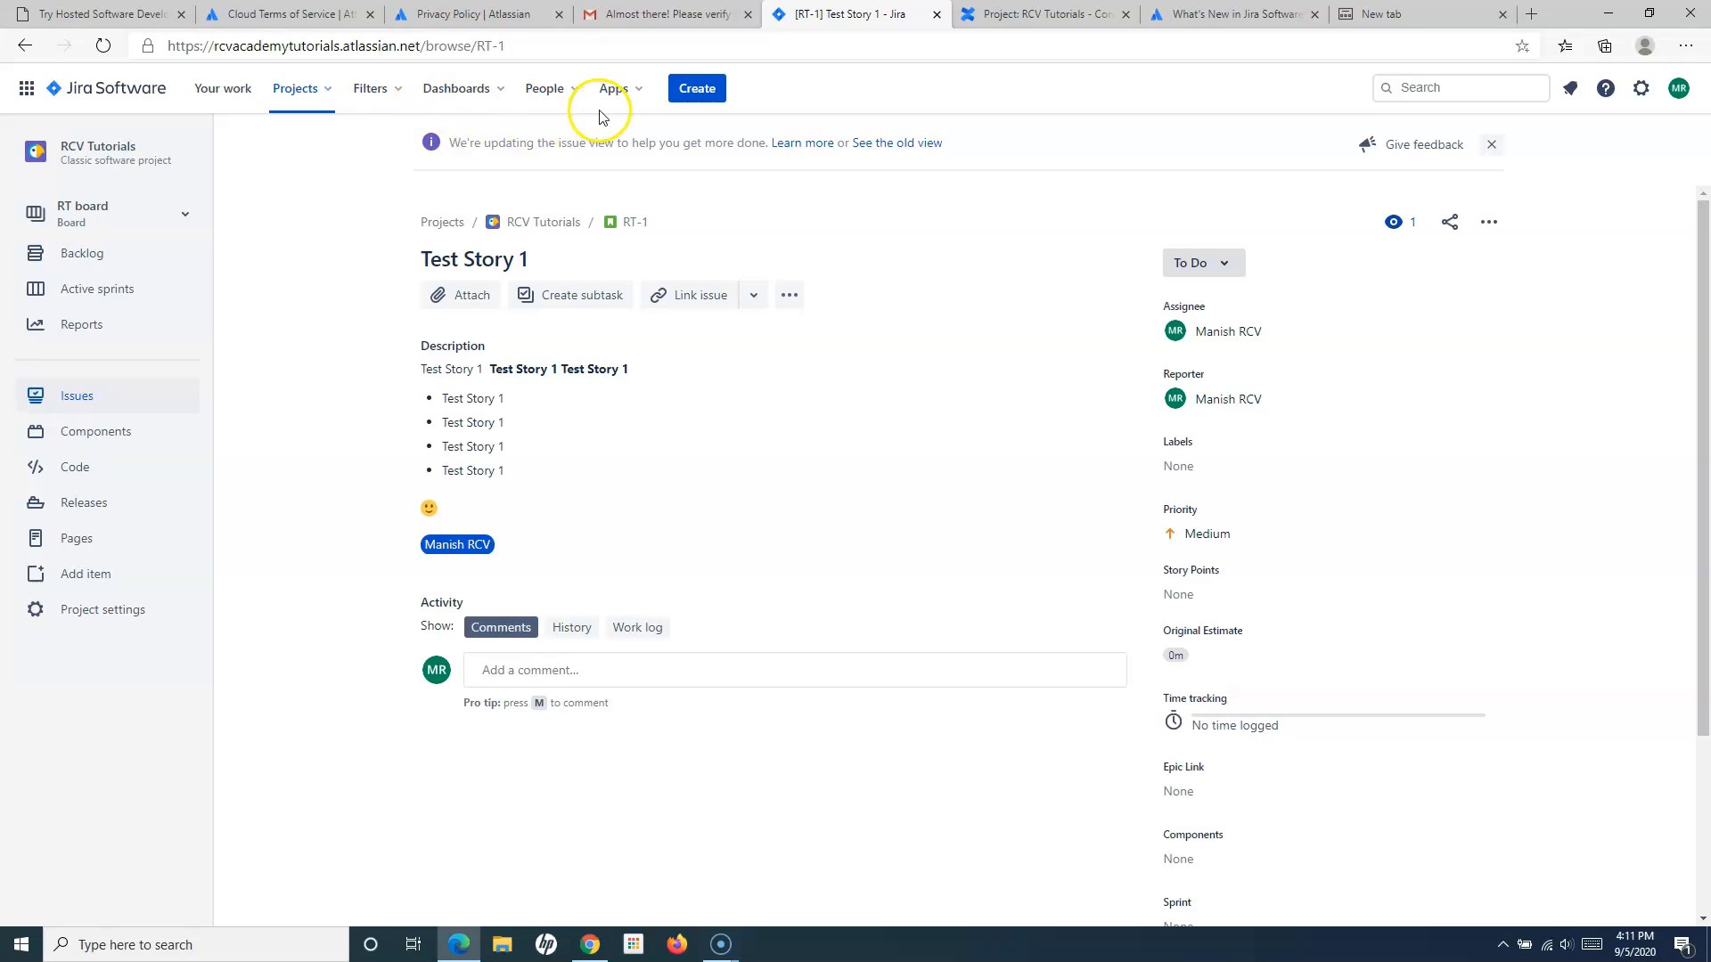
Add a story named "Test Story 5" directly in the RCV Tutorials backlog and open its details
left_click(399, 92)
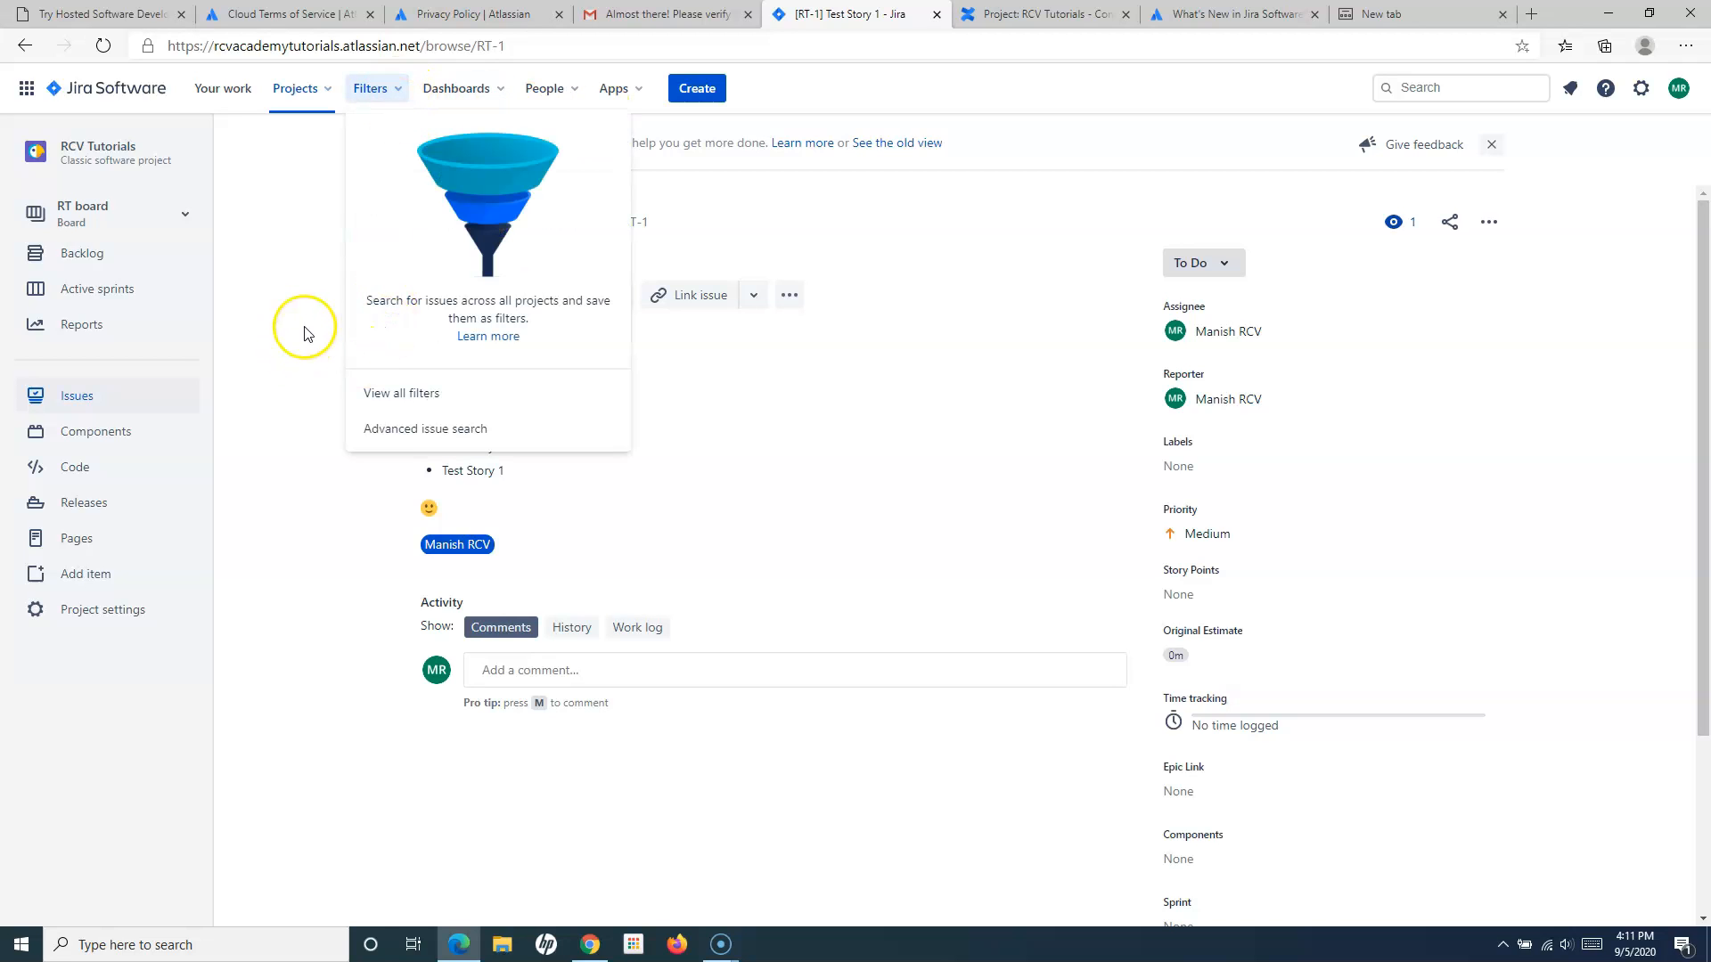
left_click(109, 257)
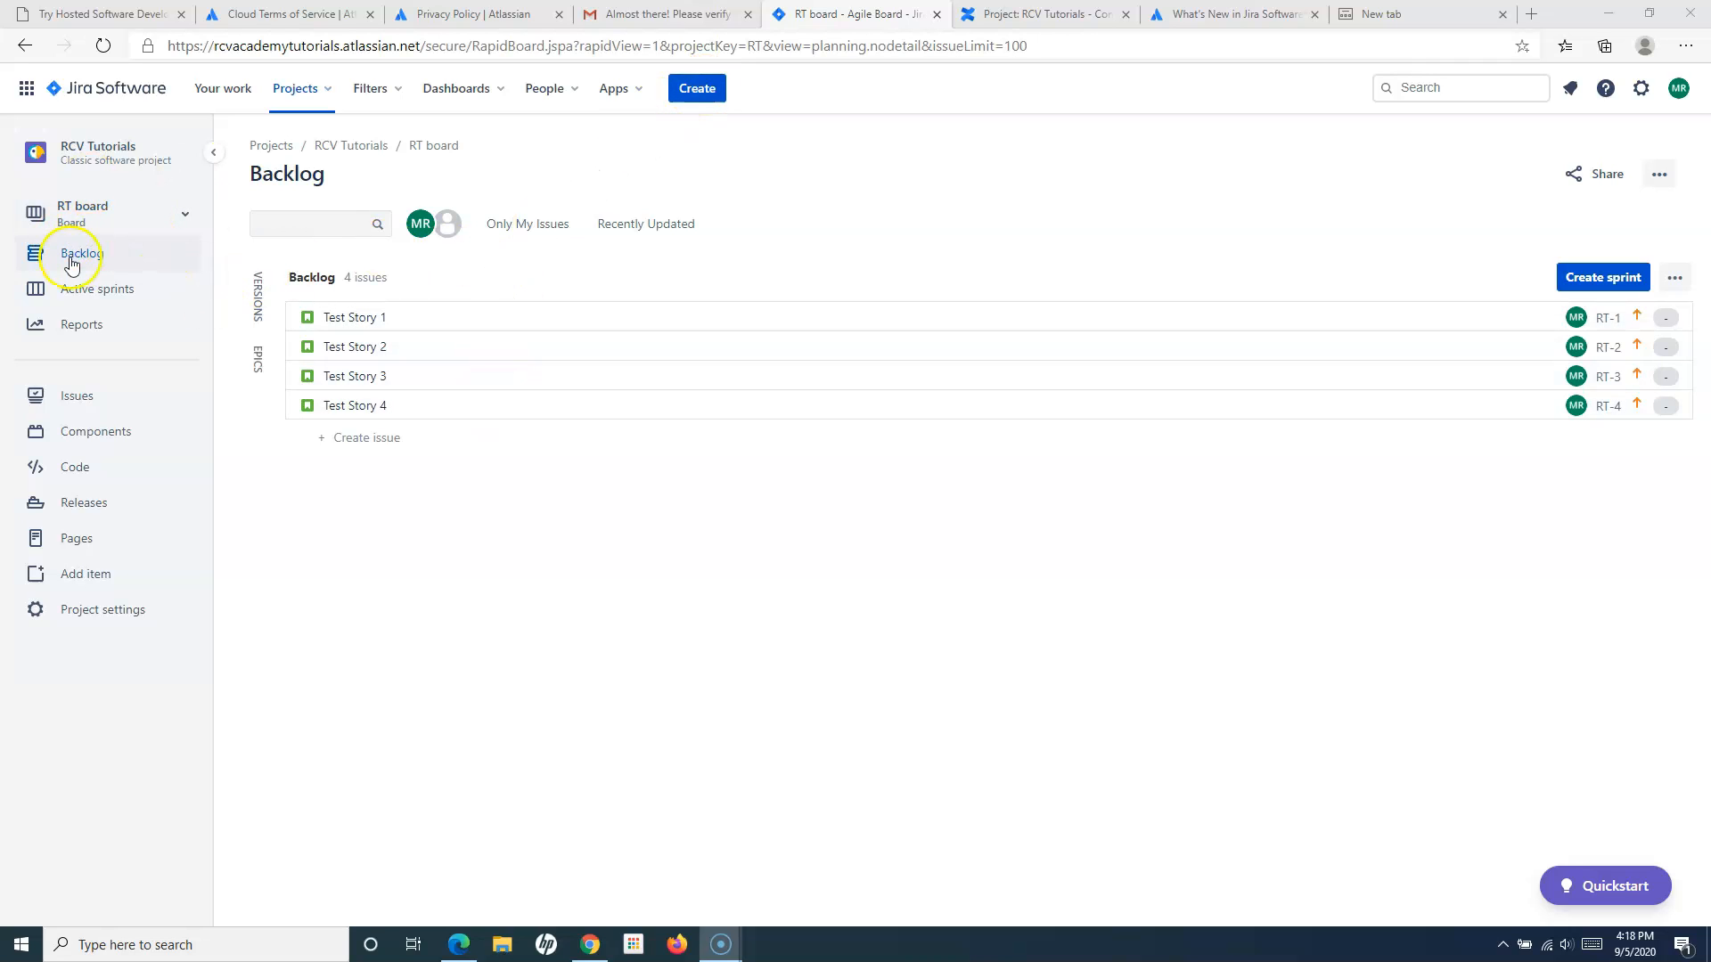
left_click(348, 443)
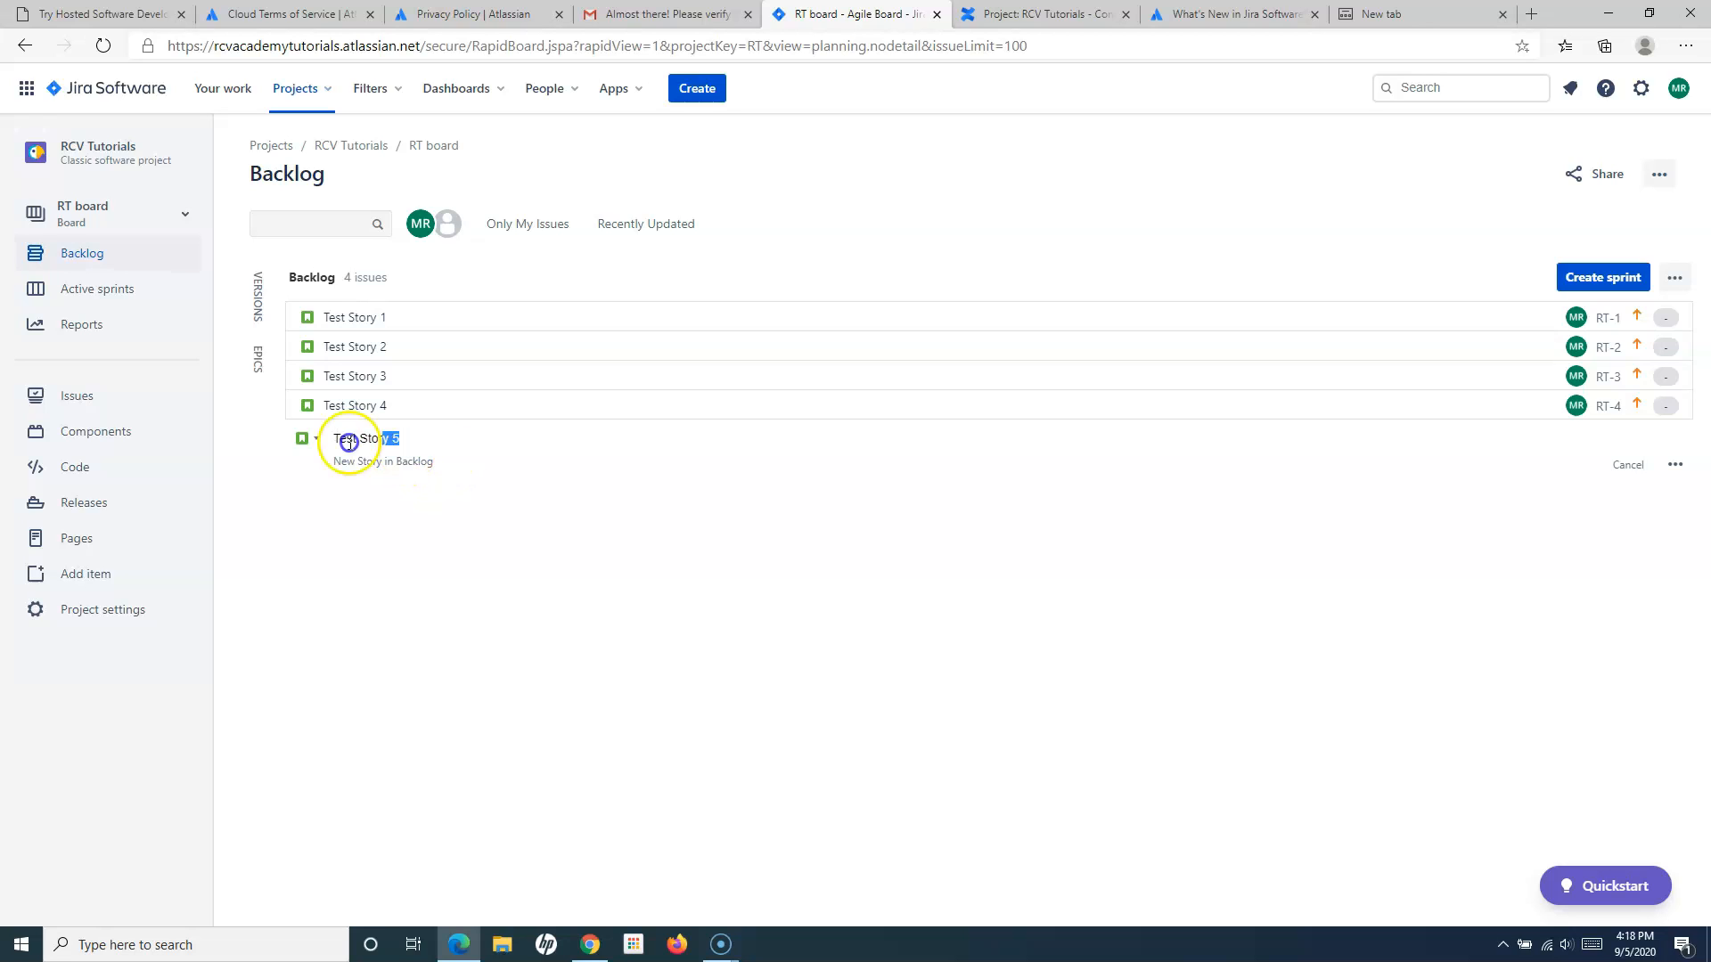
left_click(376, 465)
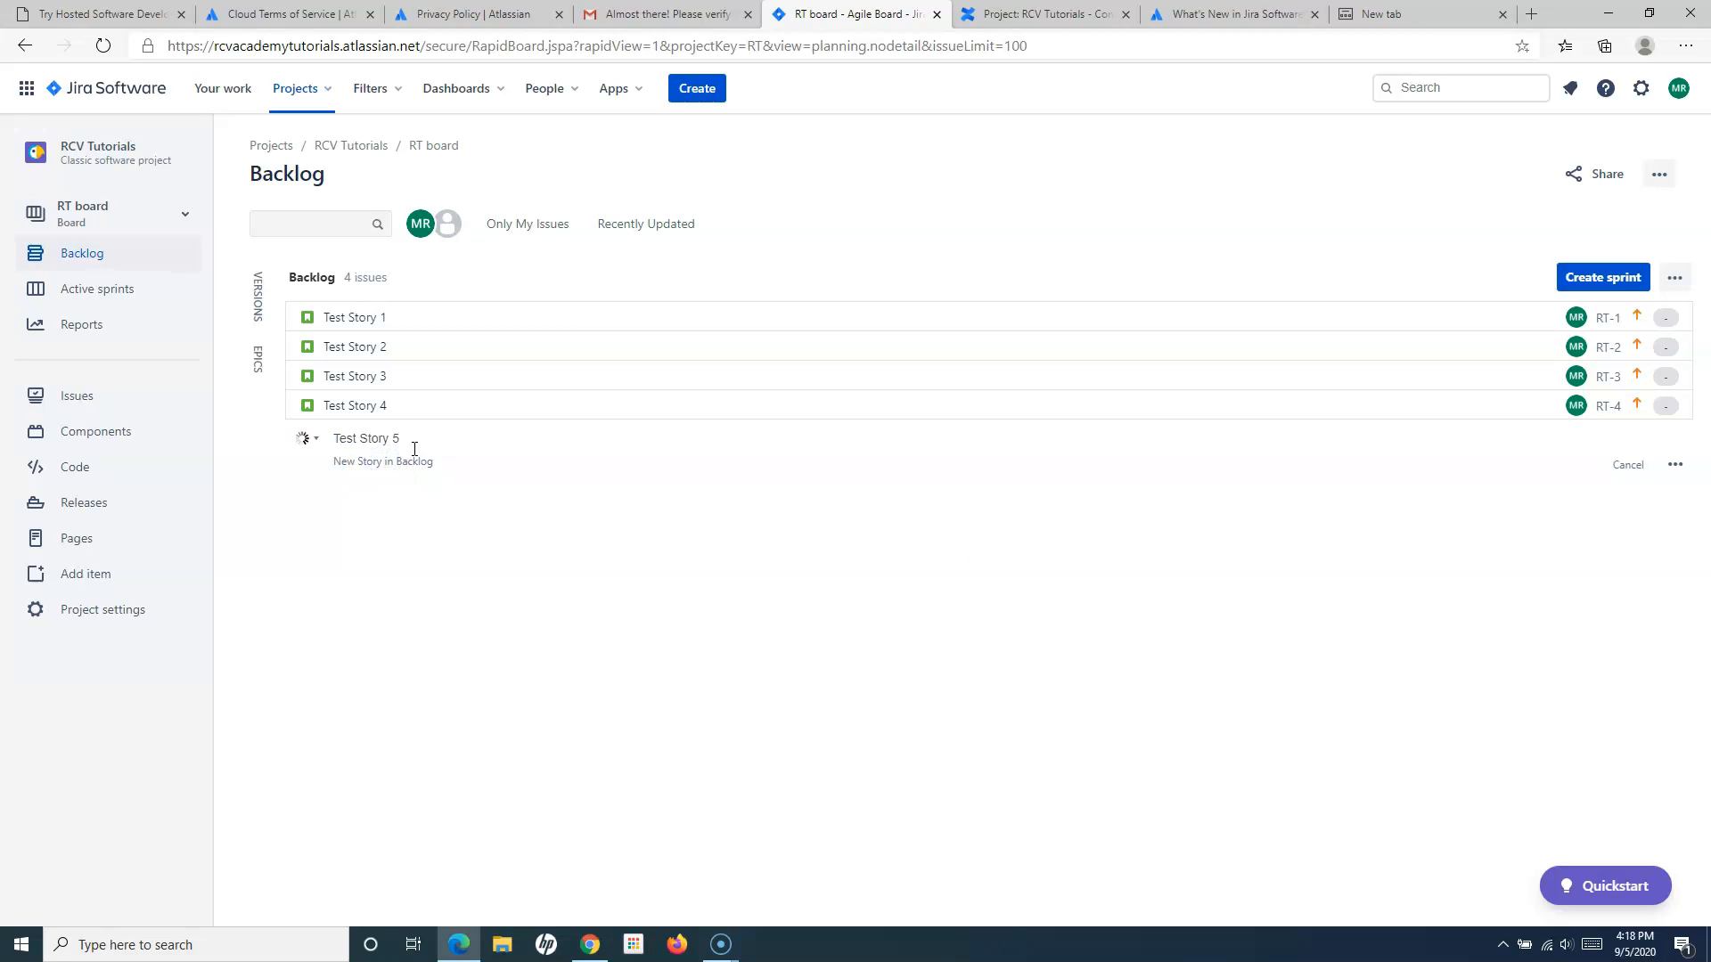
left_click(1608, 454)
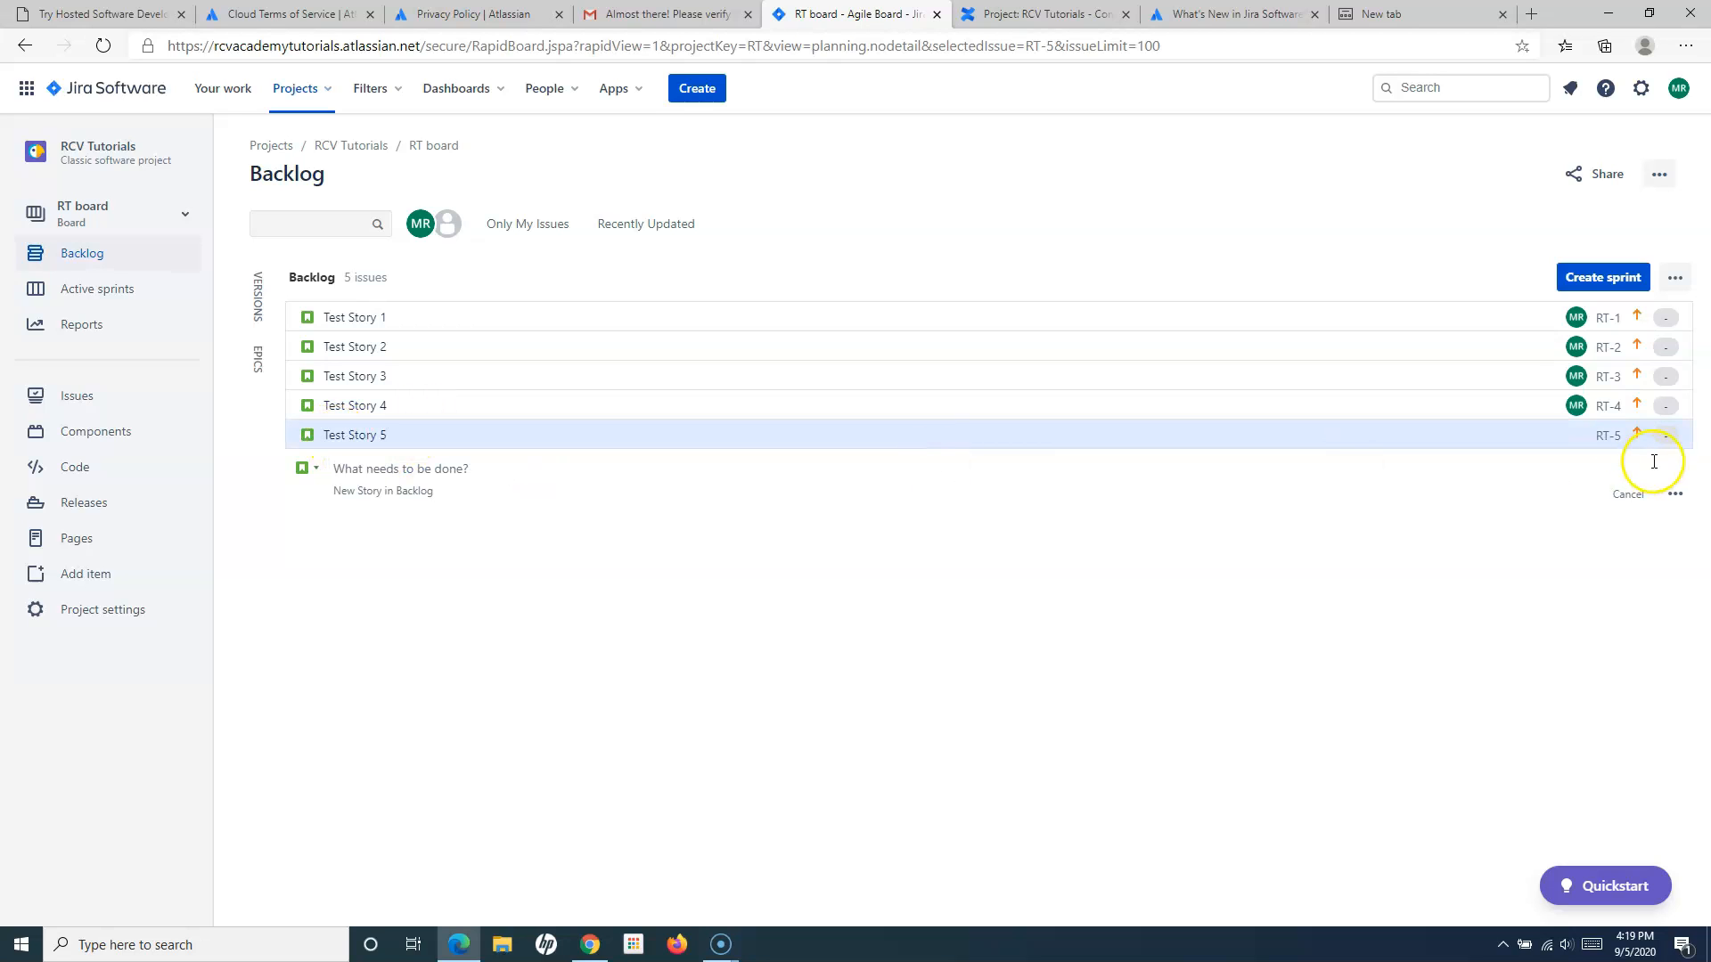
left_click(1611, 436)
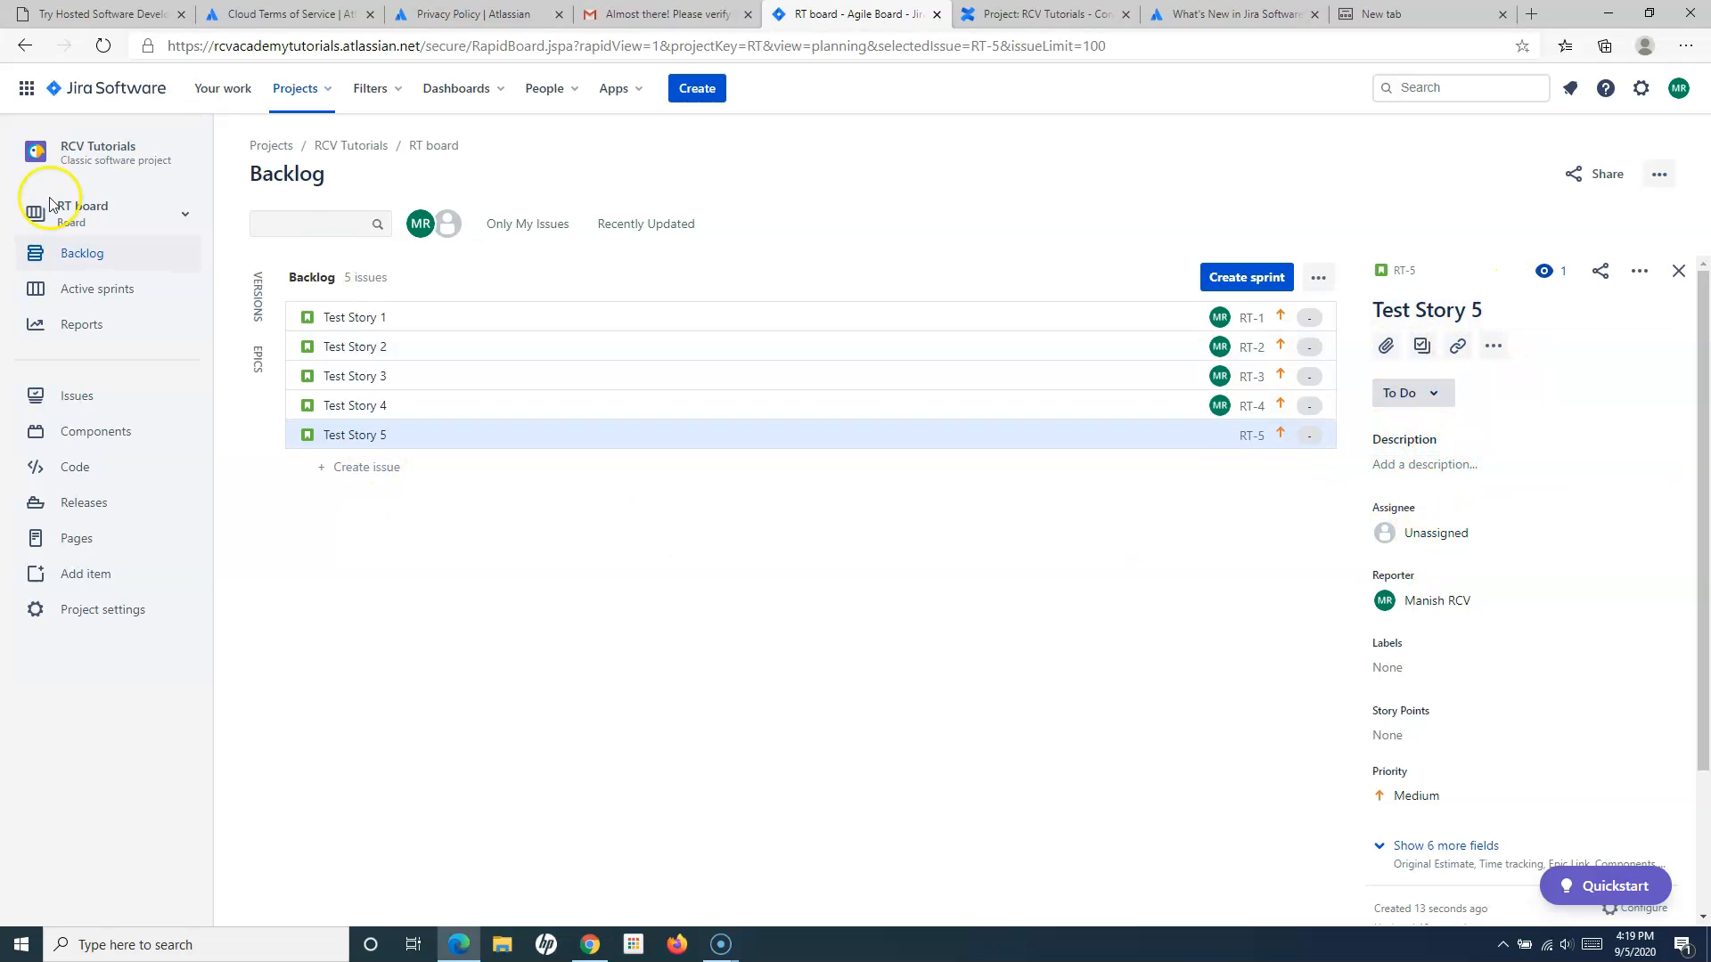
Add an issue of type Task named "Task 1" in the backlog and view its full issue page in a separate tab
left_click(359, 467)
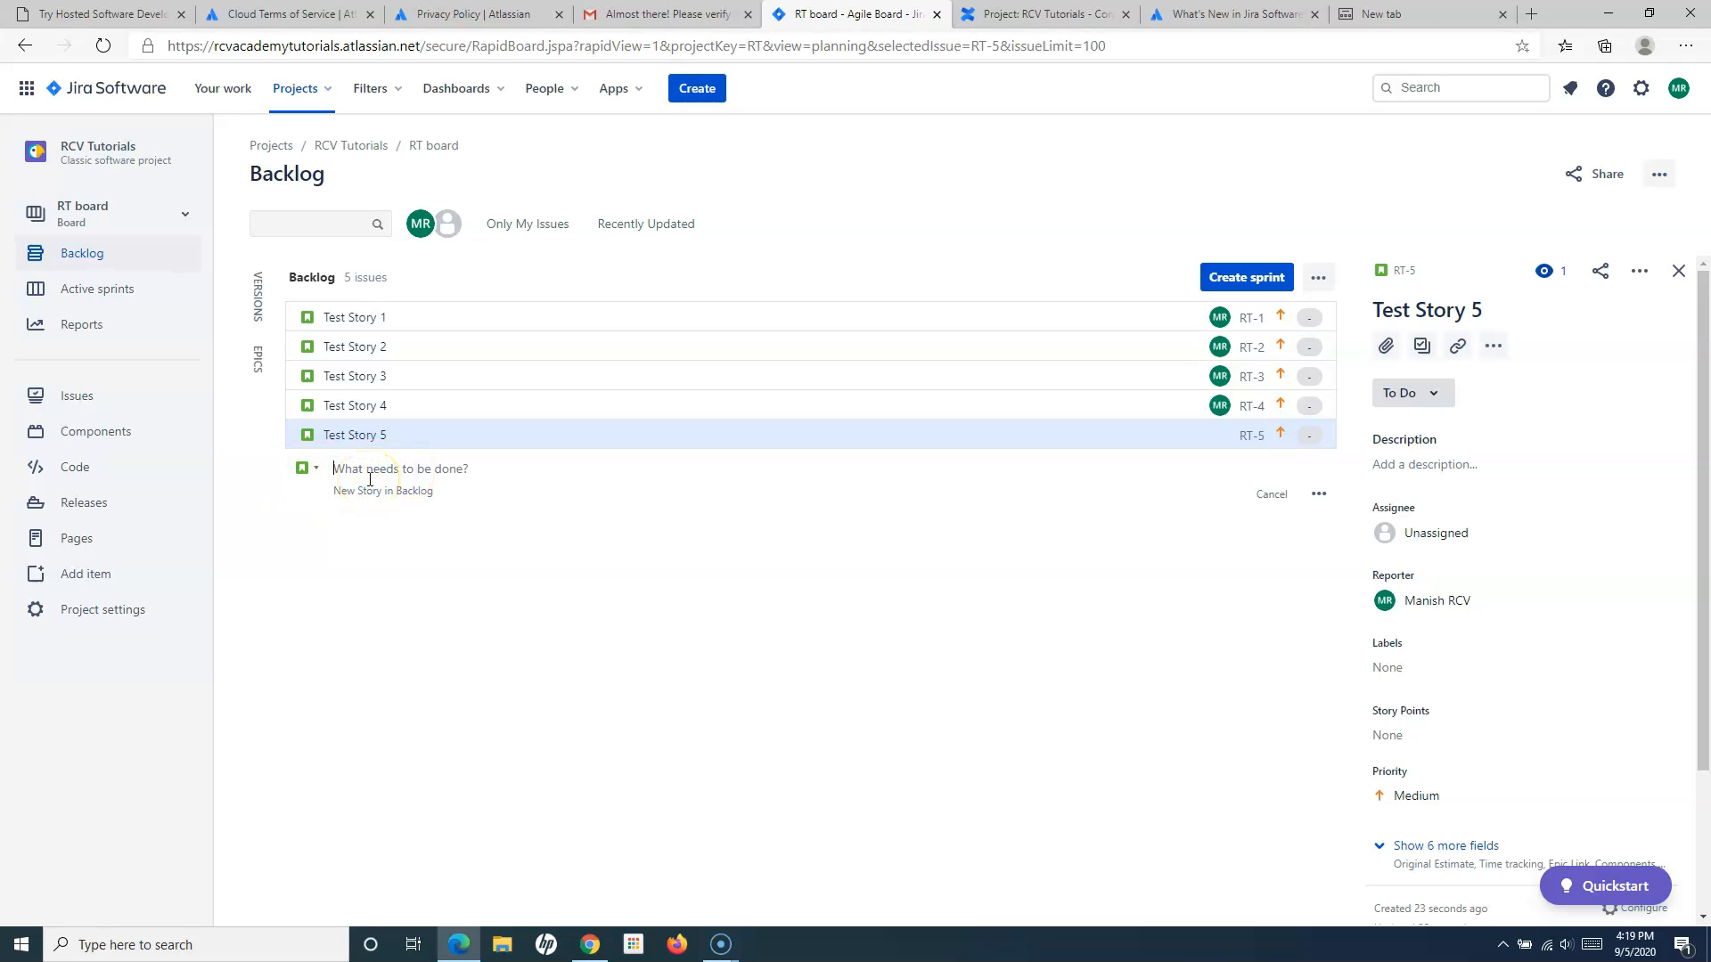
left_click(362, 470)
left_click(312, 469)
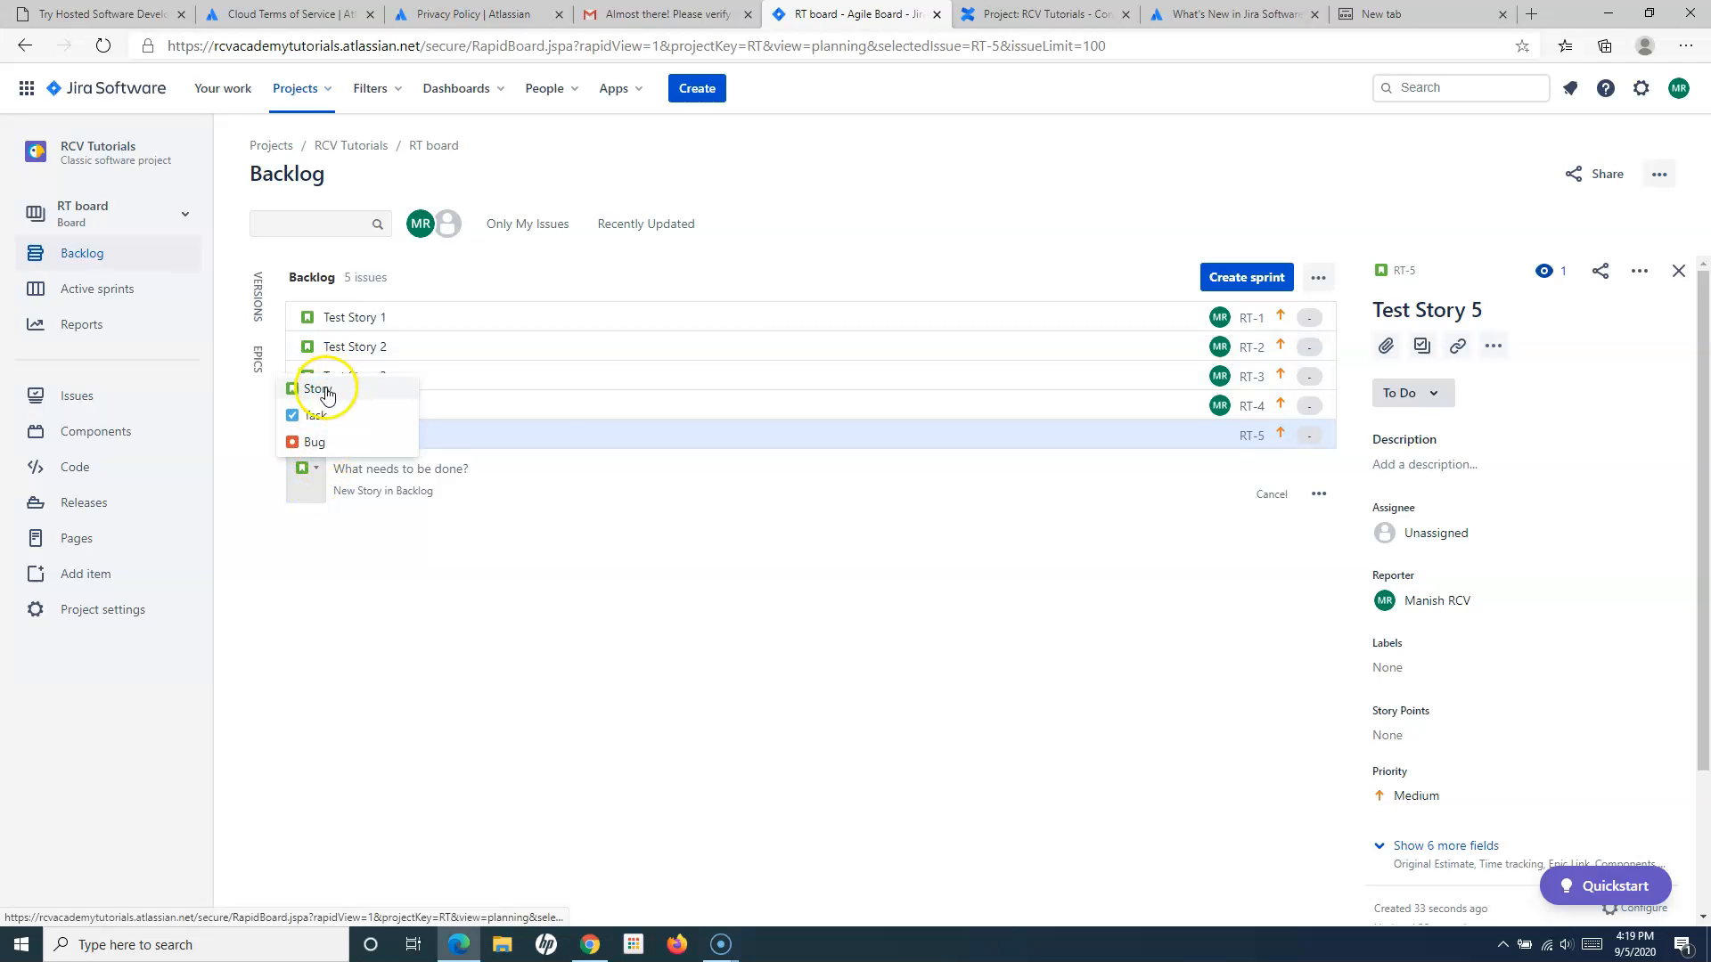
left_click(321, 417)
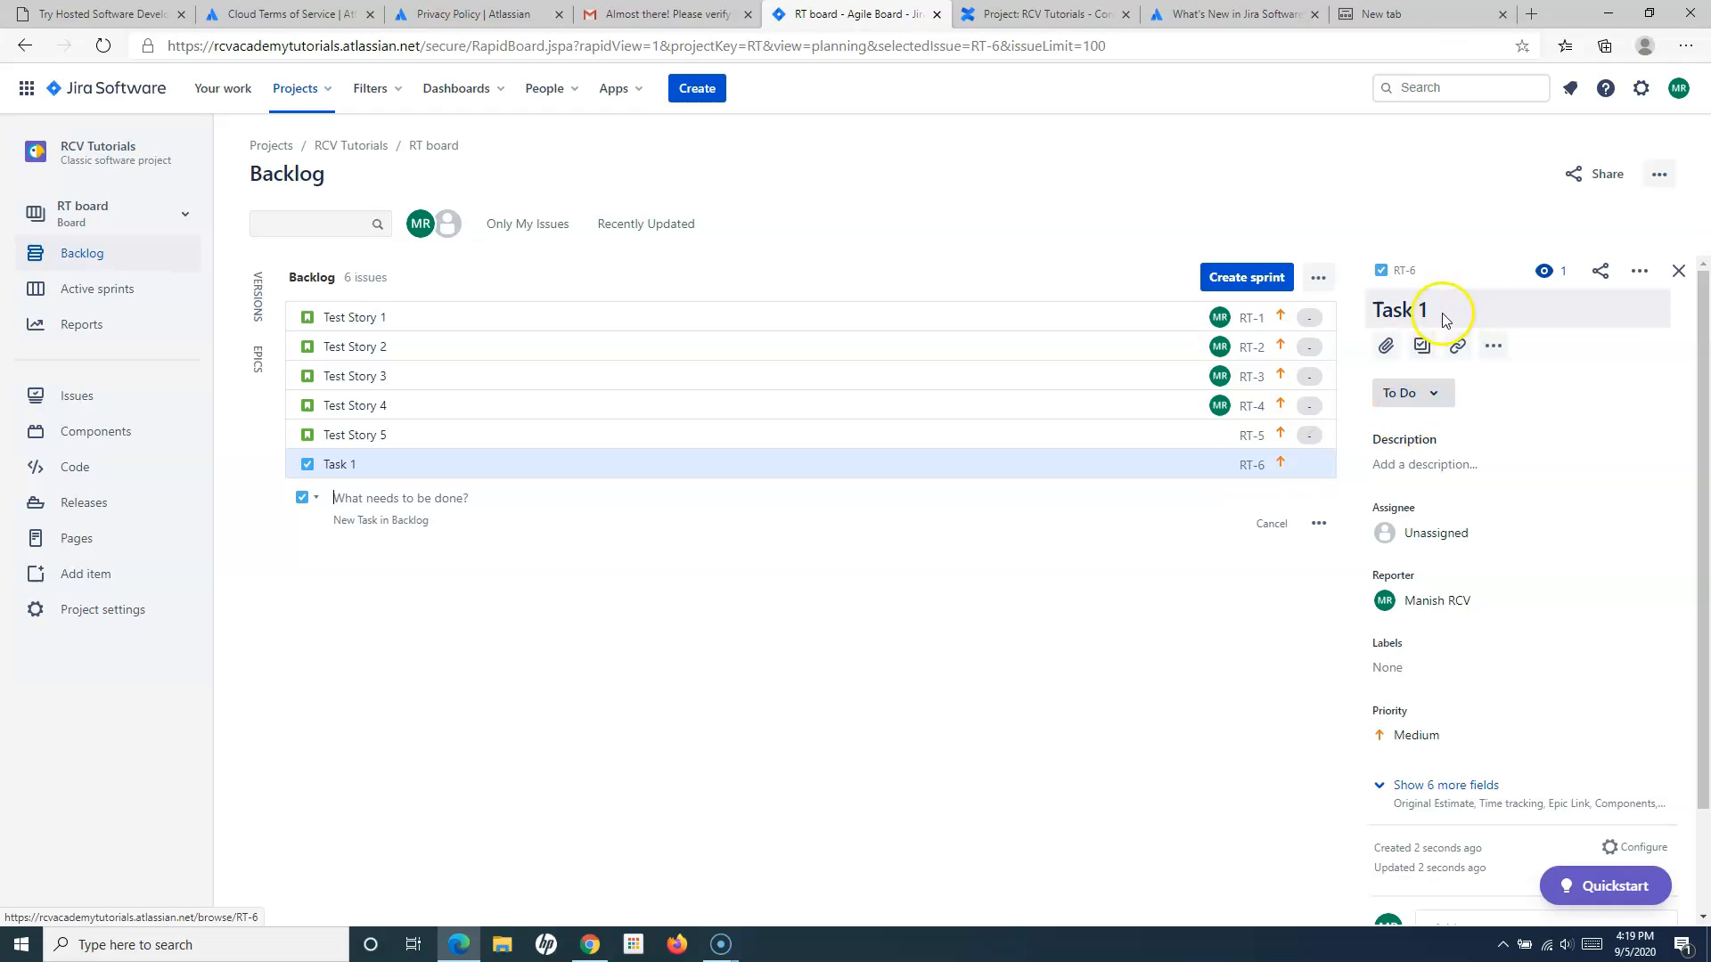
left_click(1401, 272)
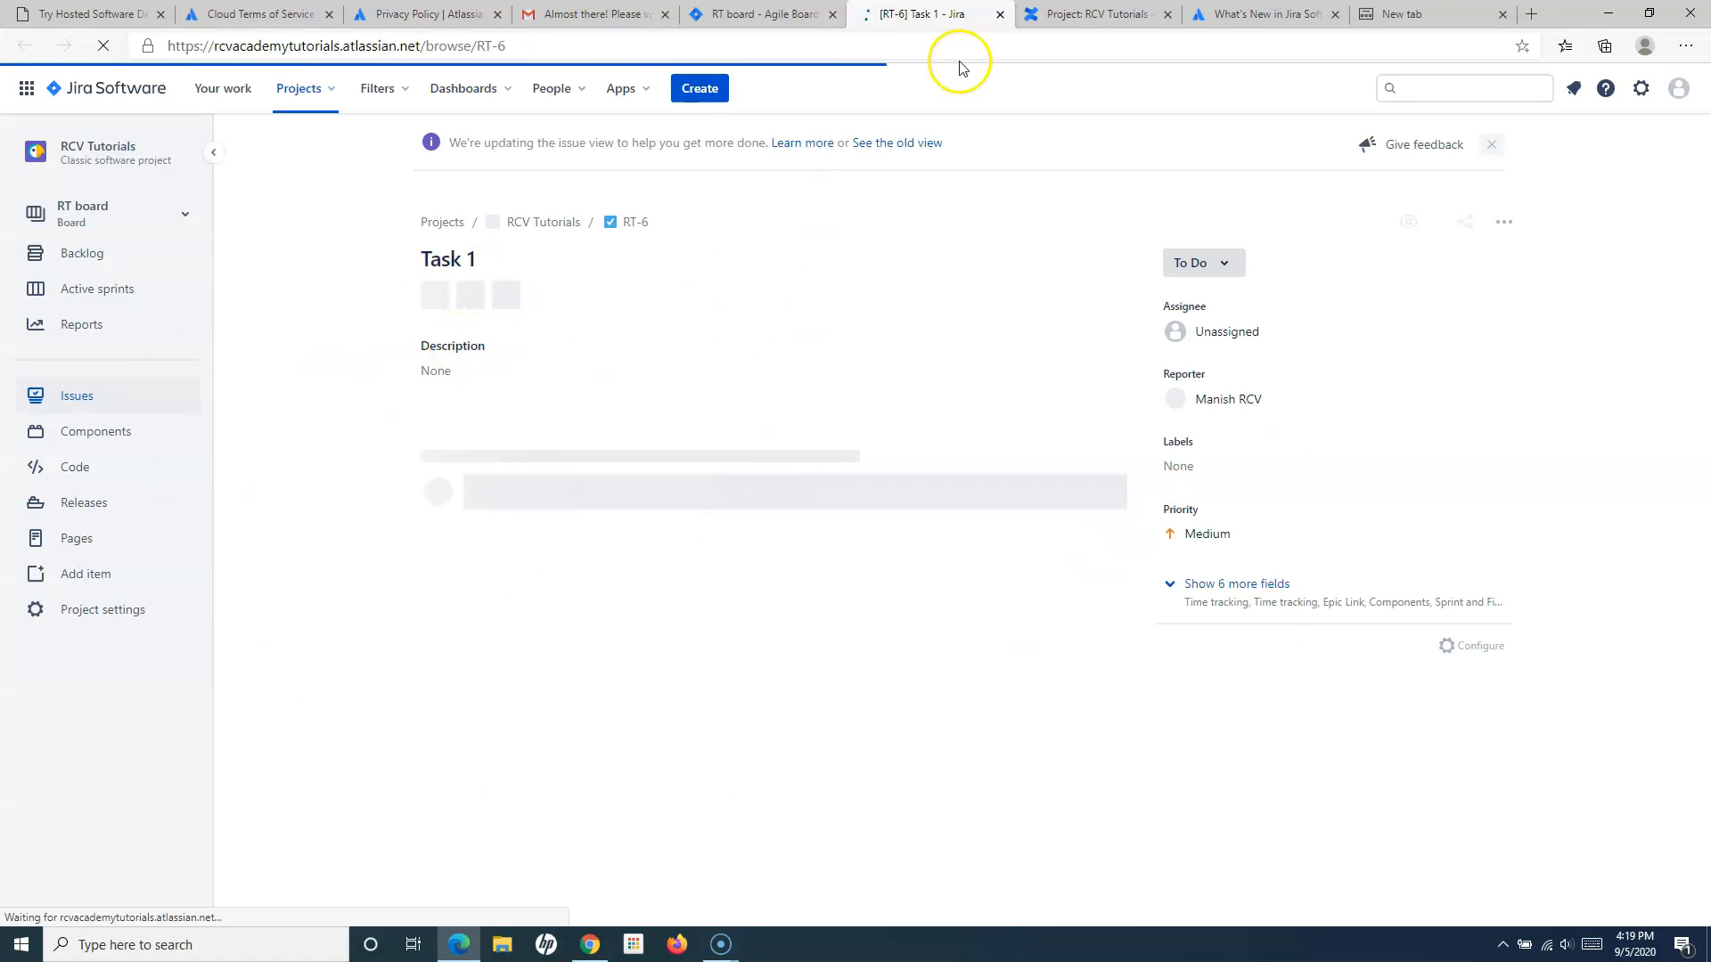
left_click(1000, 15)
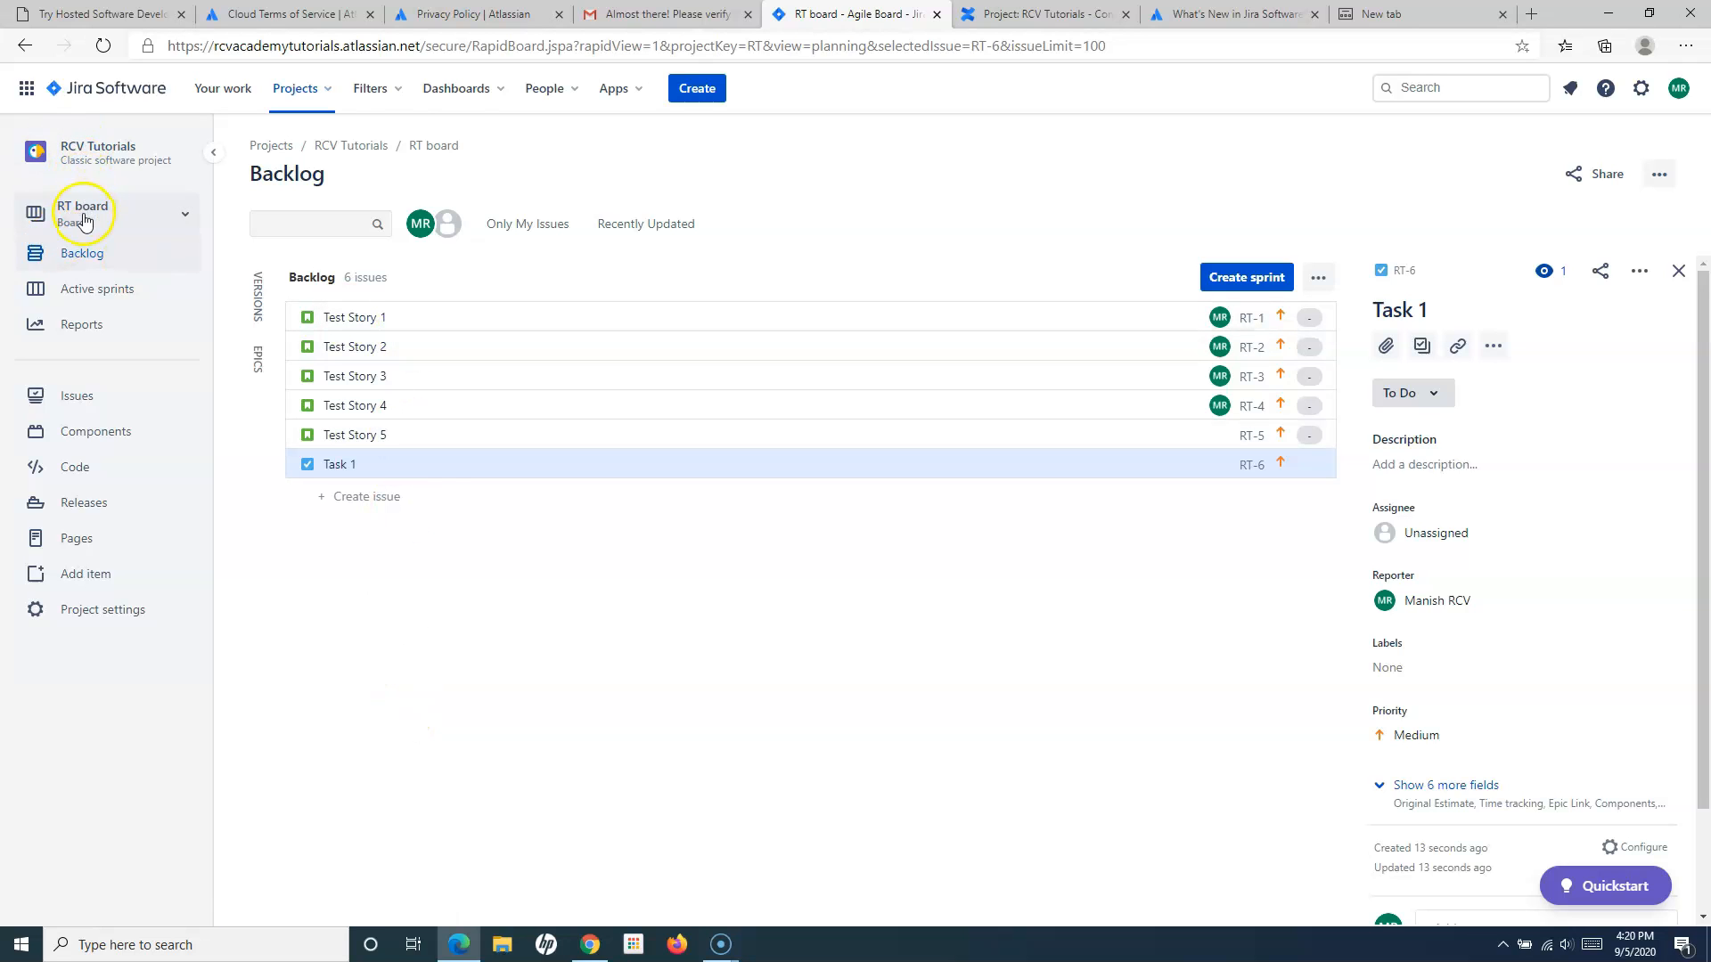
Switch to the RCV NextGen Scrum (RNS) project
left_click(326, 91)
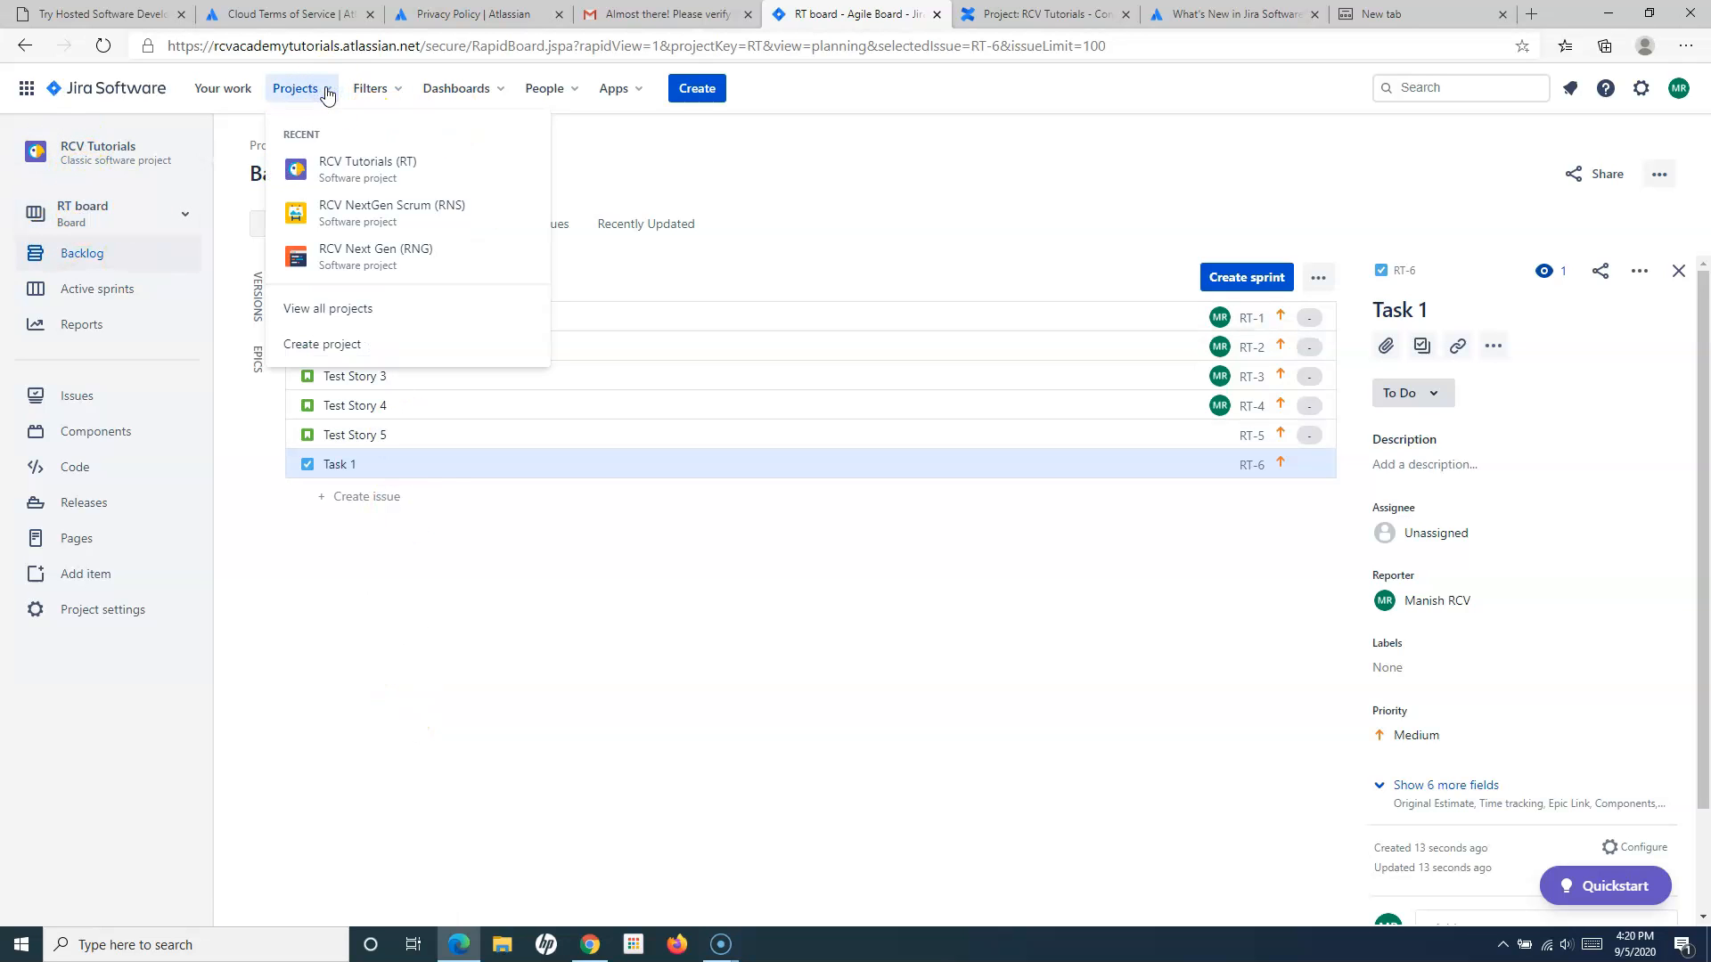
left_click(363, 229)
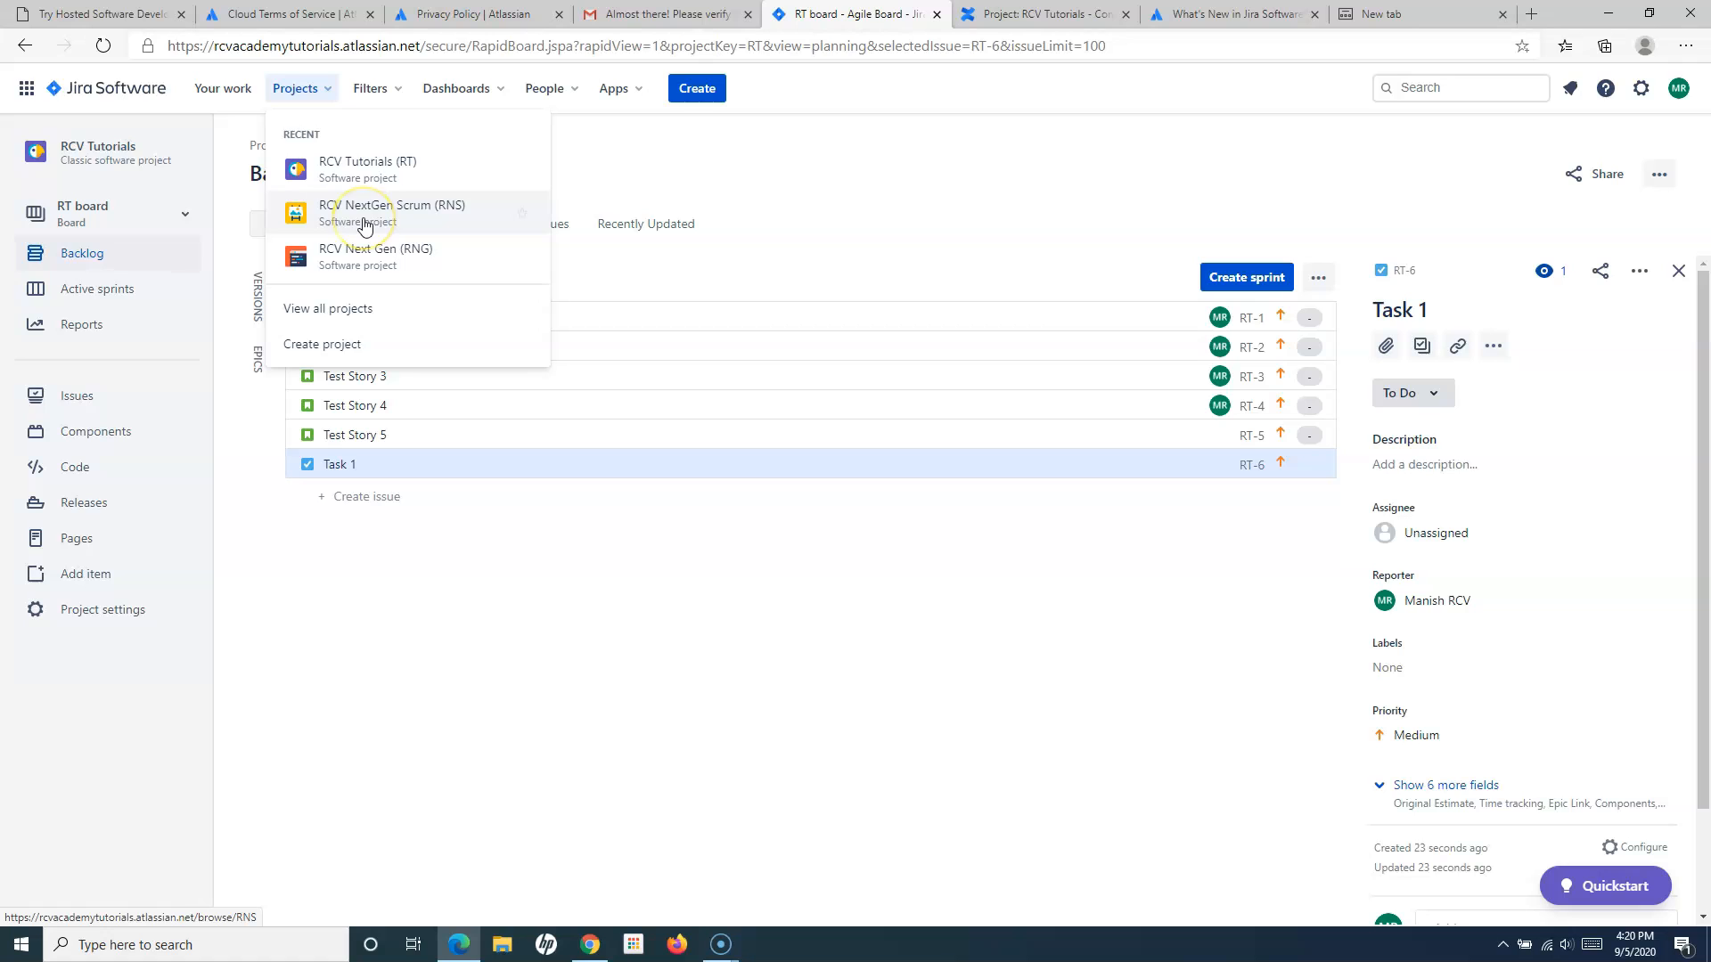
left_click(364, 220)
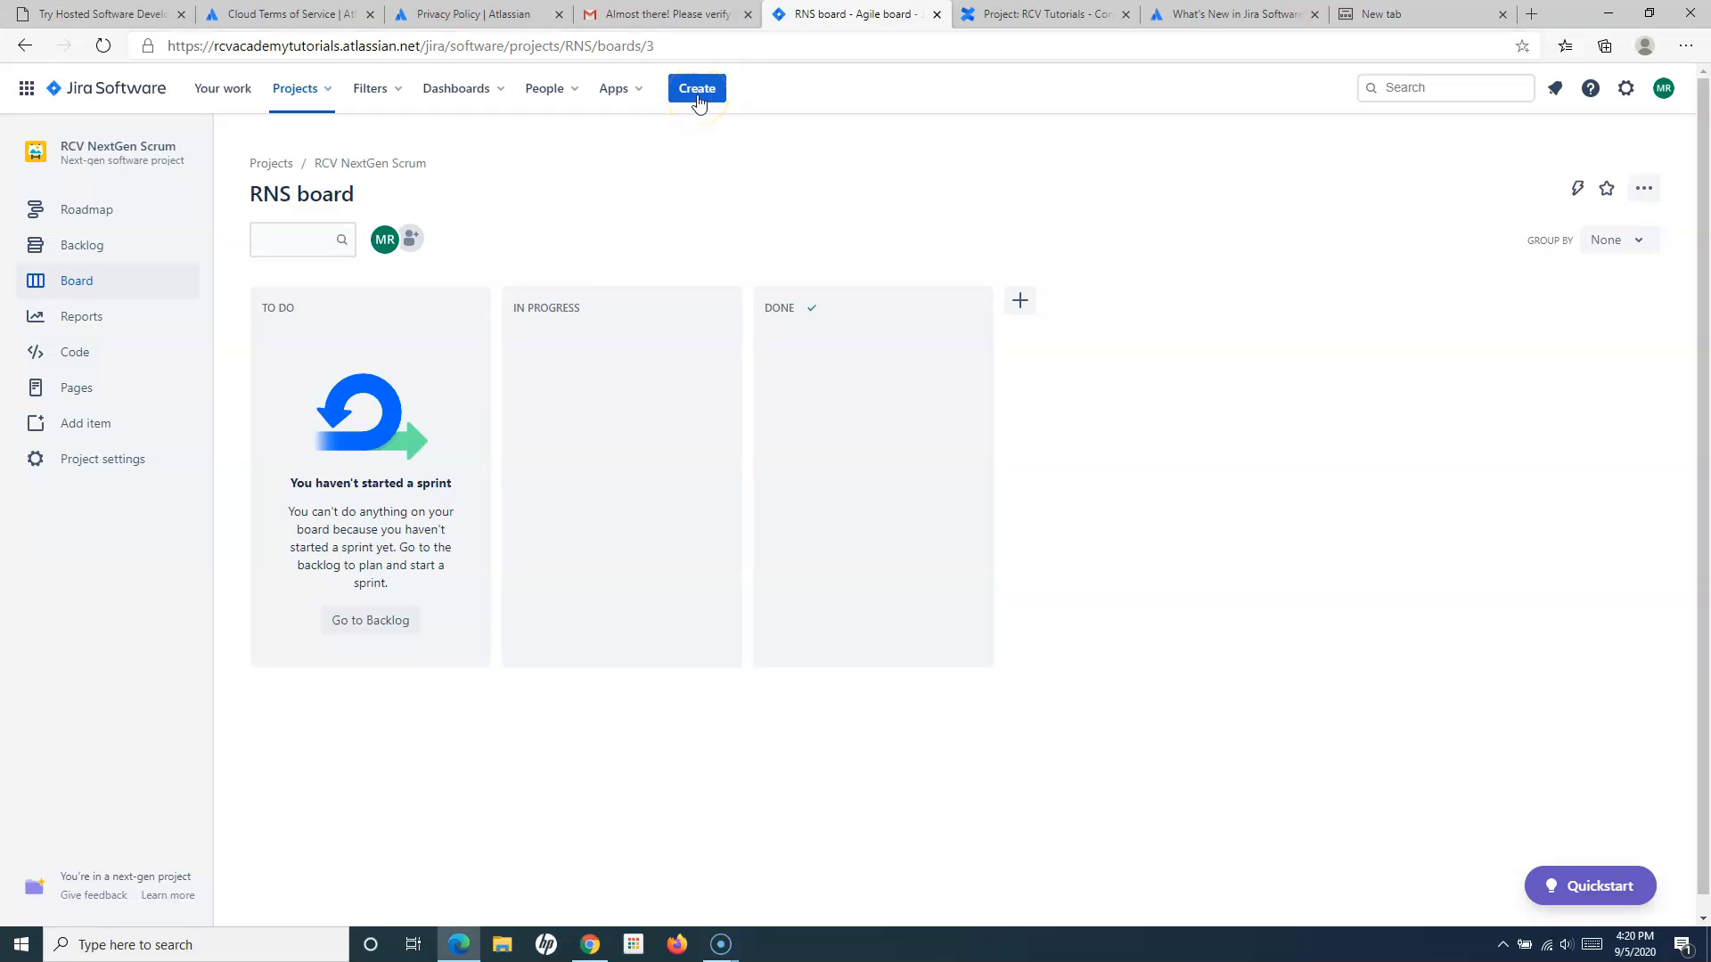
Review the fields of the Create issue form for RCV NextGen Scrum and close it without creating anything
left_click(698, 96)
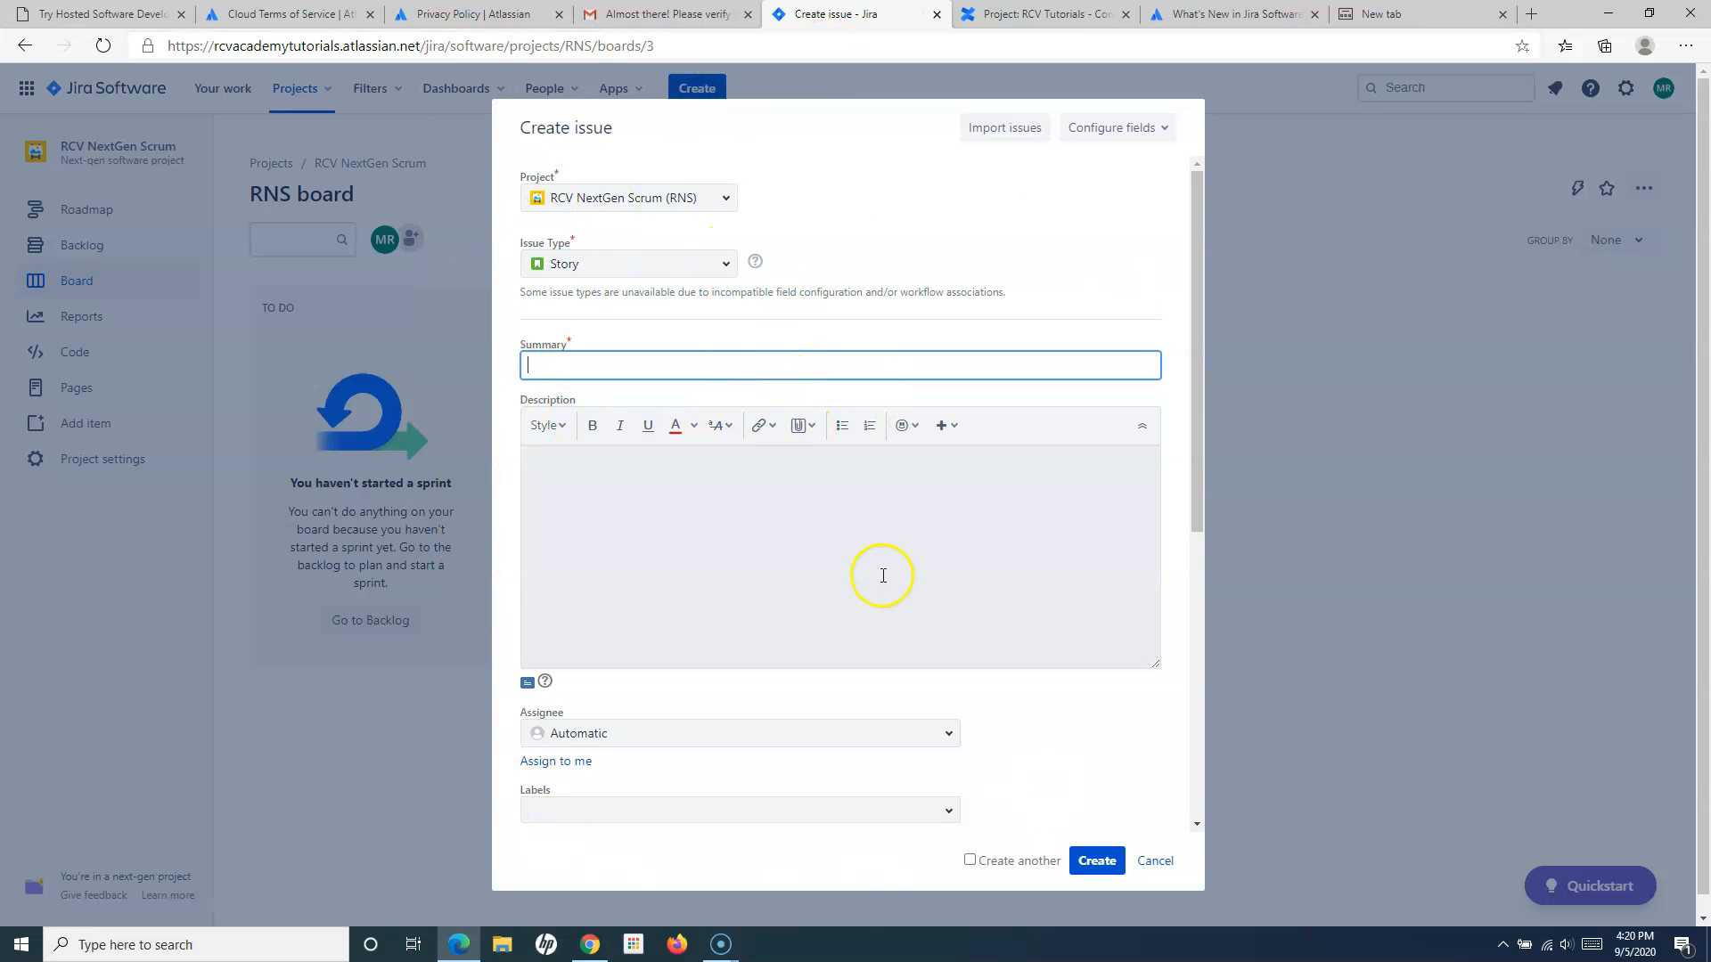
scroll(883, 576, "down", 6)
scroll(752, 657, "up", 6)
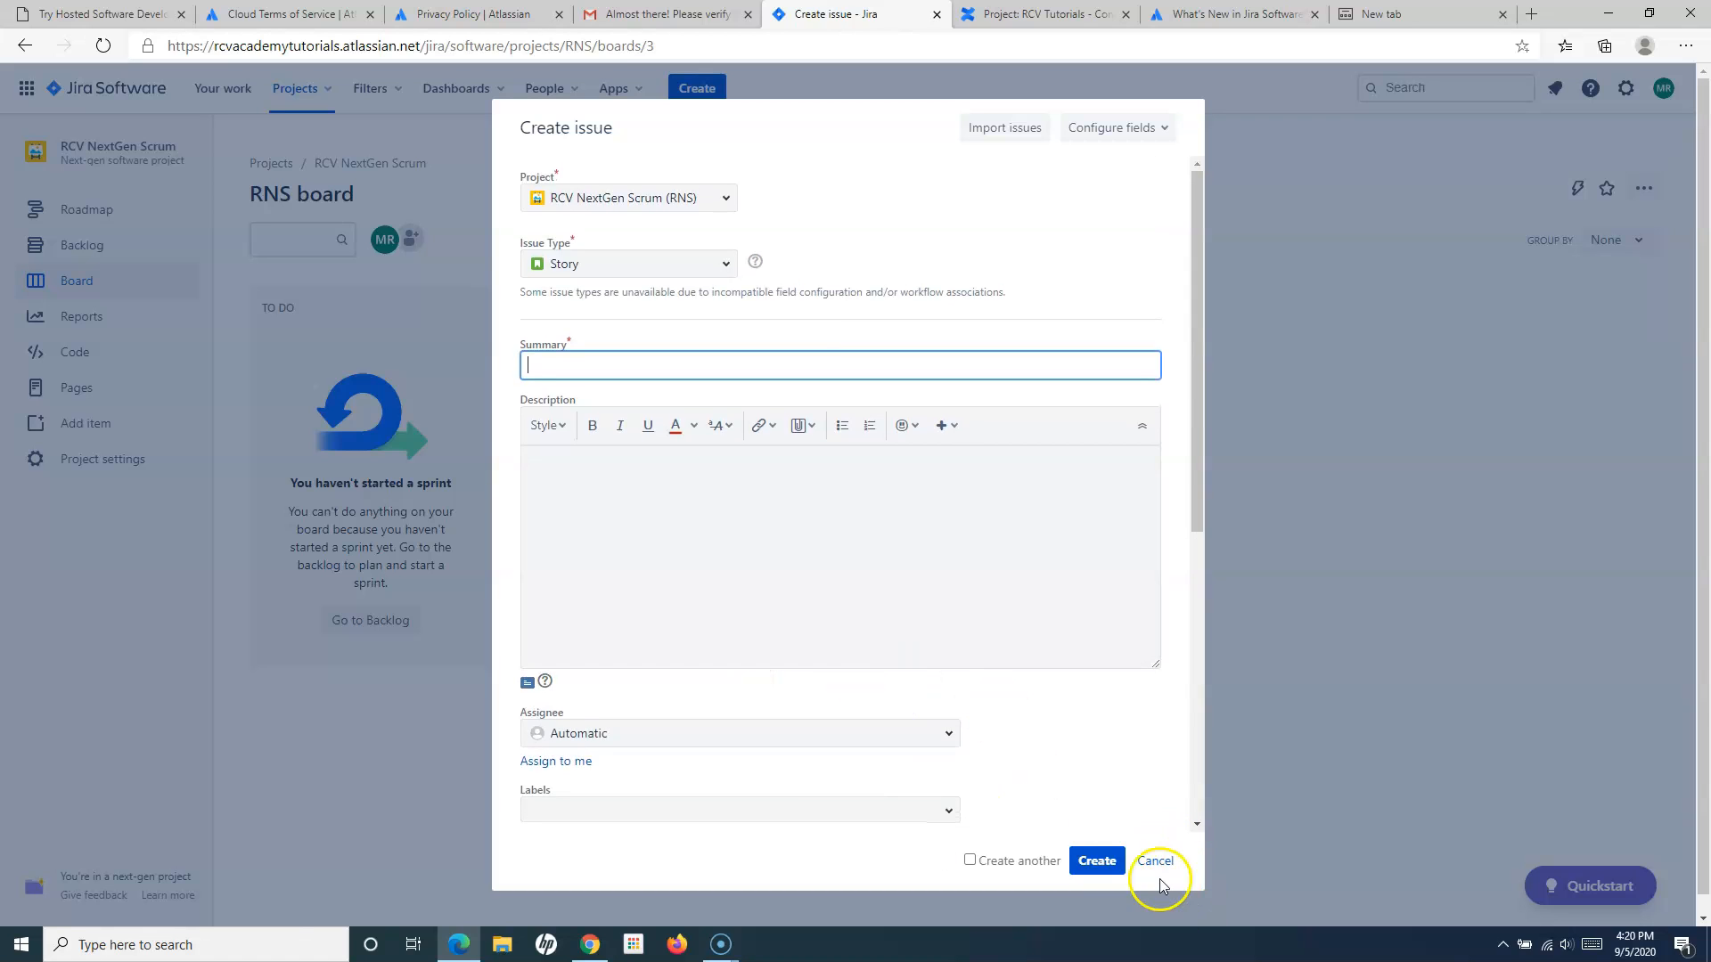
left_click(1156, 862)
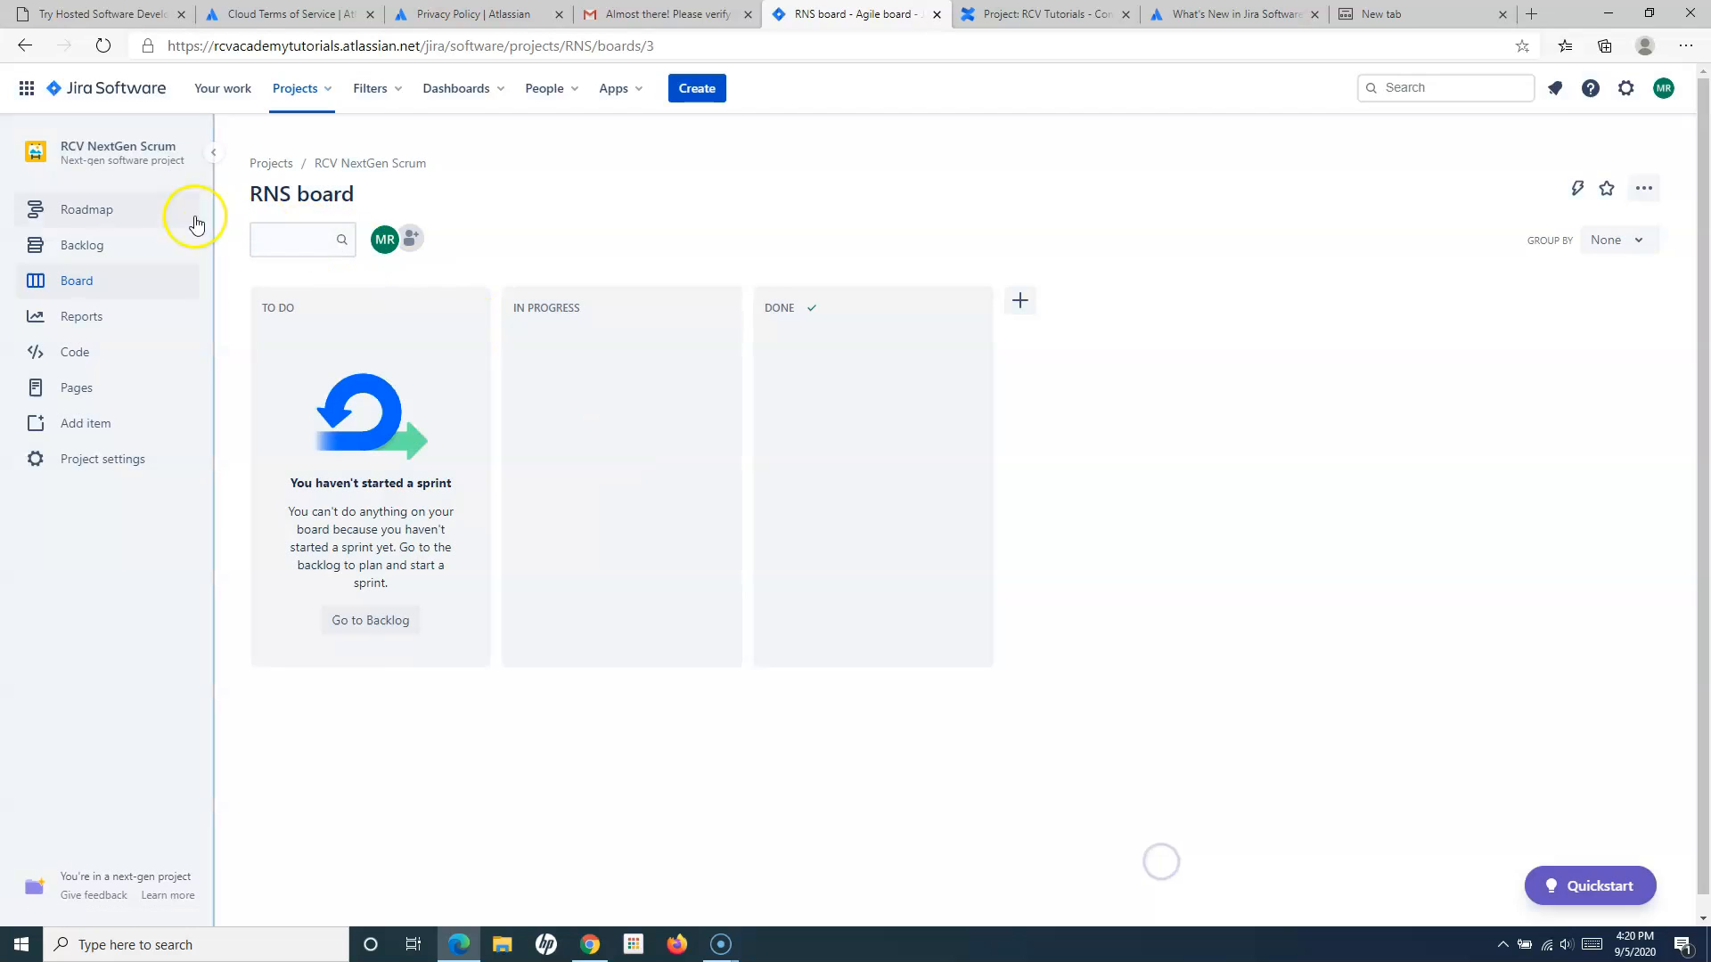
Create a story named "Test Story 1" directly in the RCV NextGen Scrum backlog
left_click(100, 250)
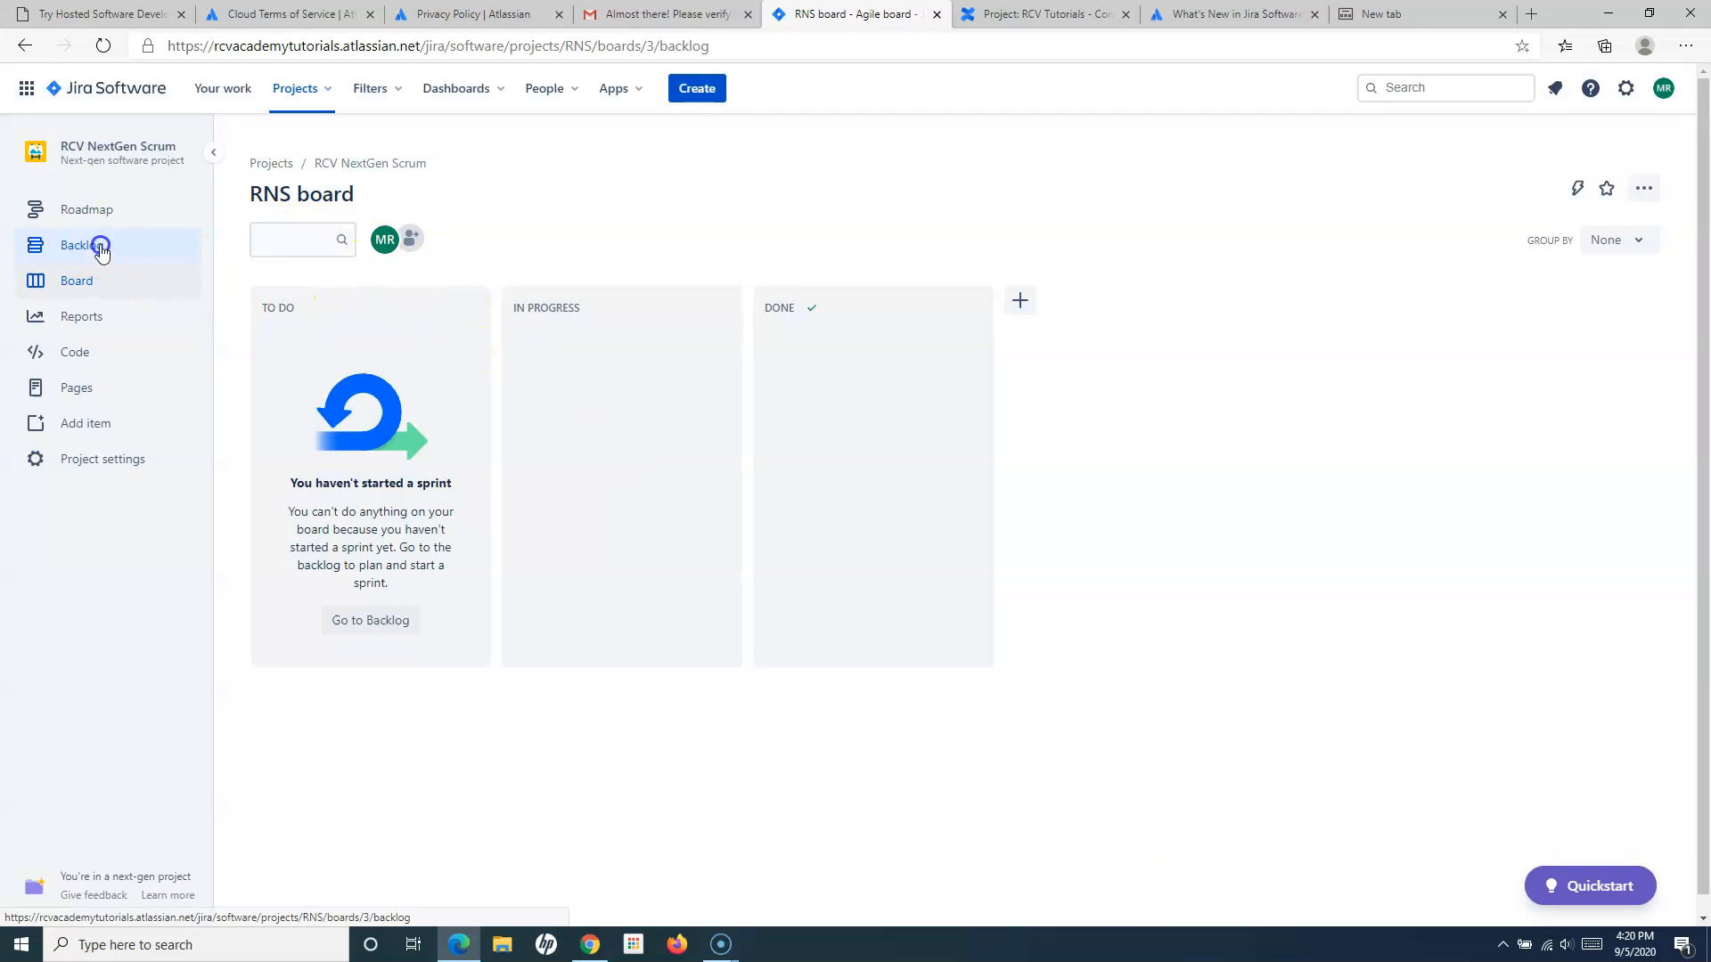
left_click(550, 343)
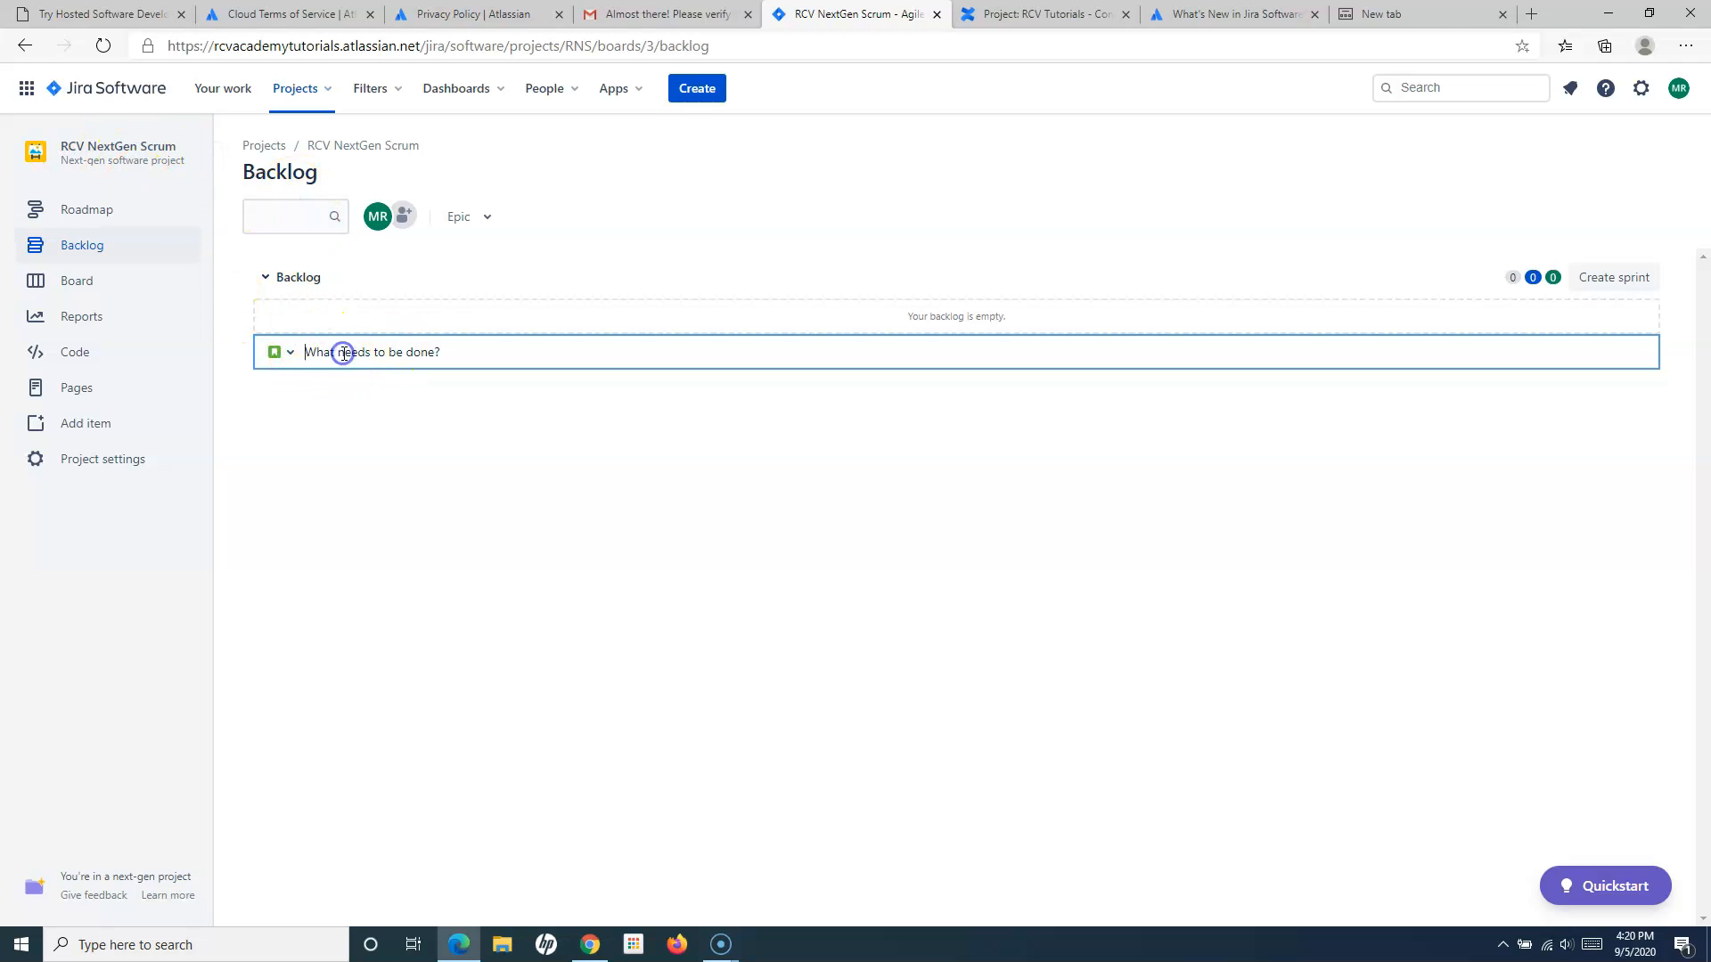
left_click(278, 353)
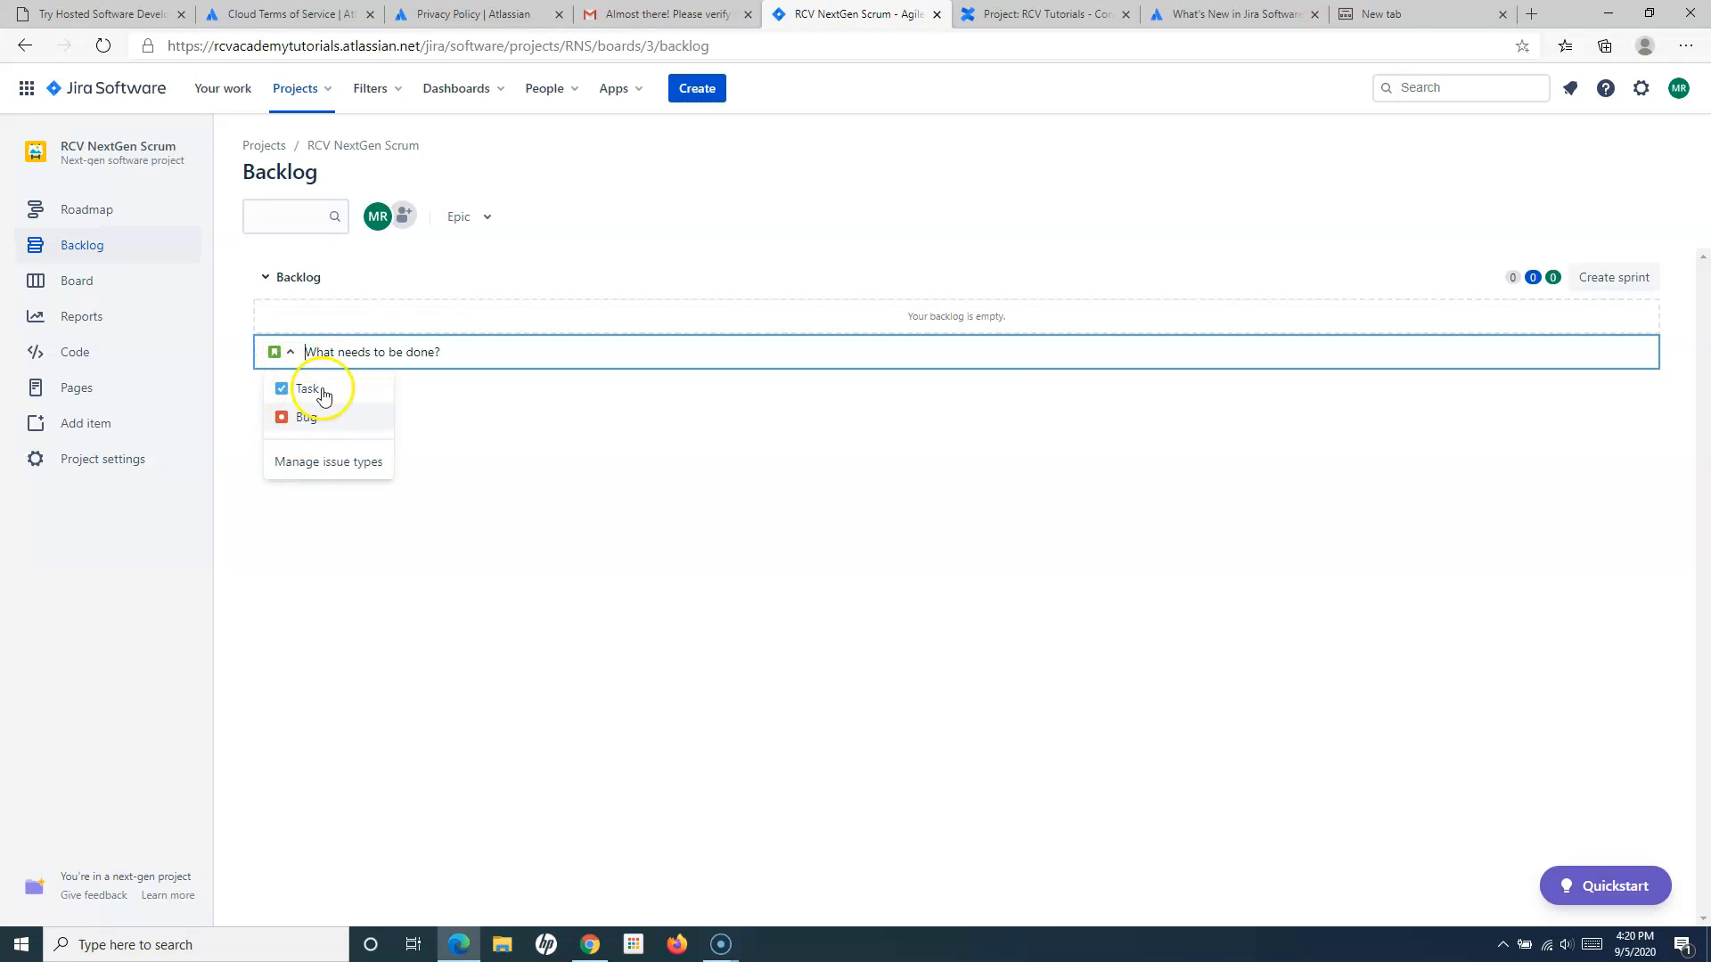
left_click(358, 352)
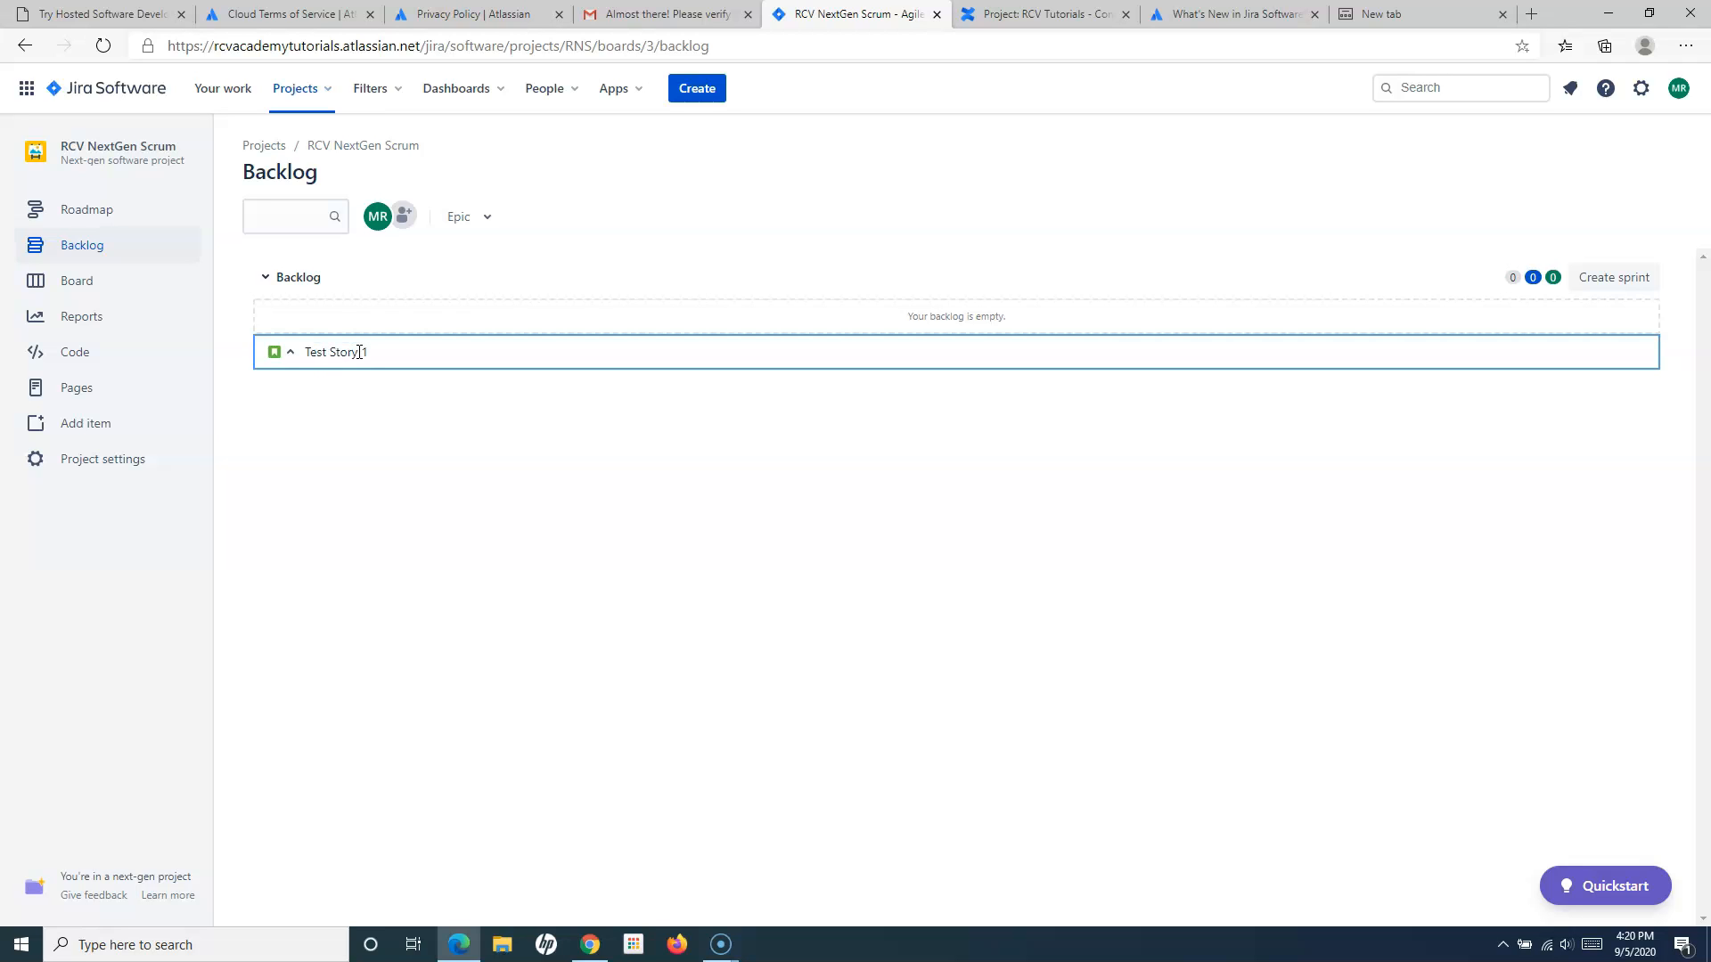
key("Return")
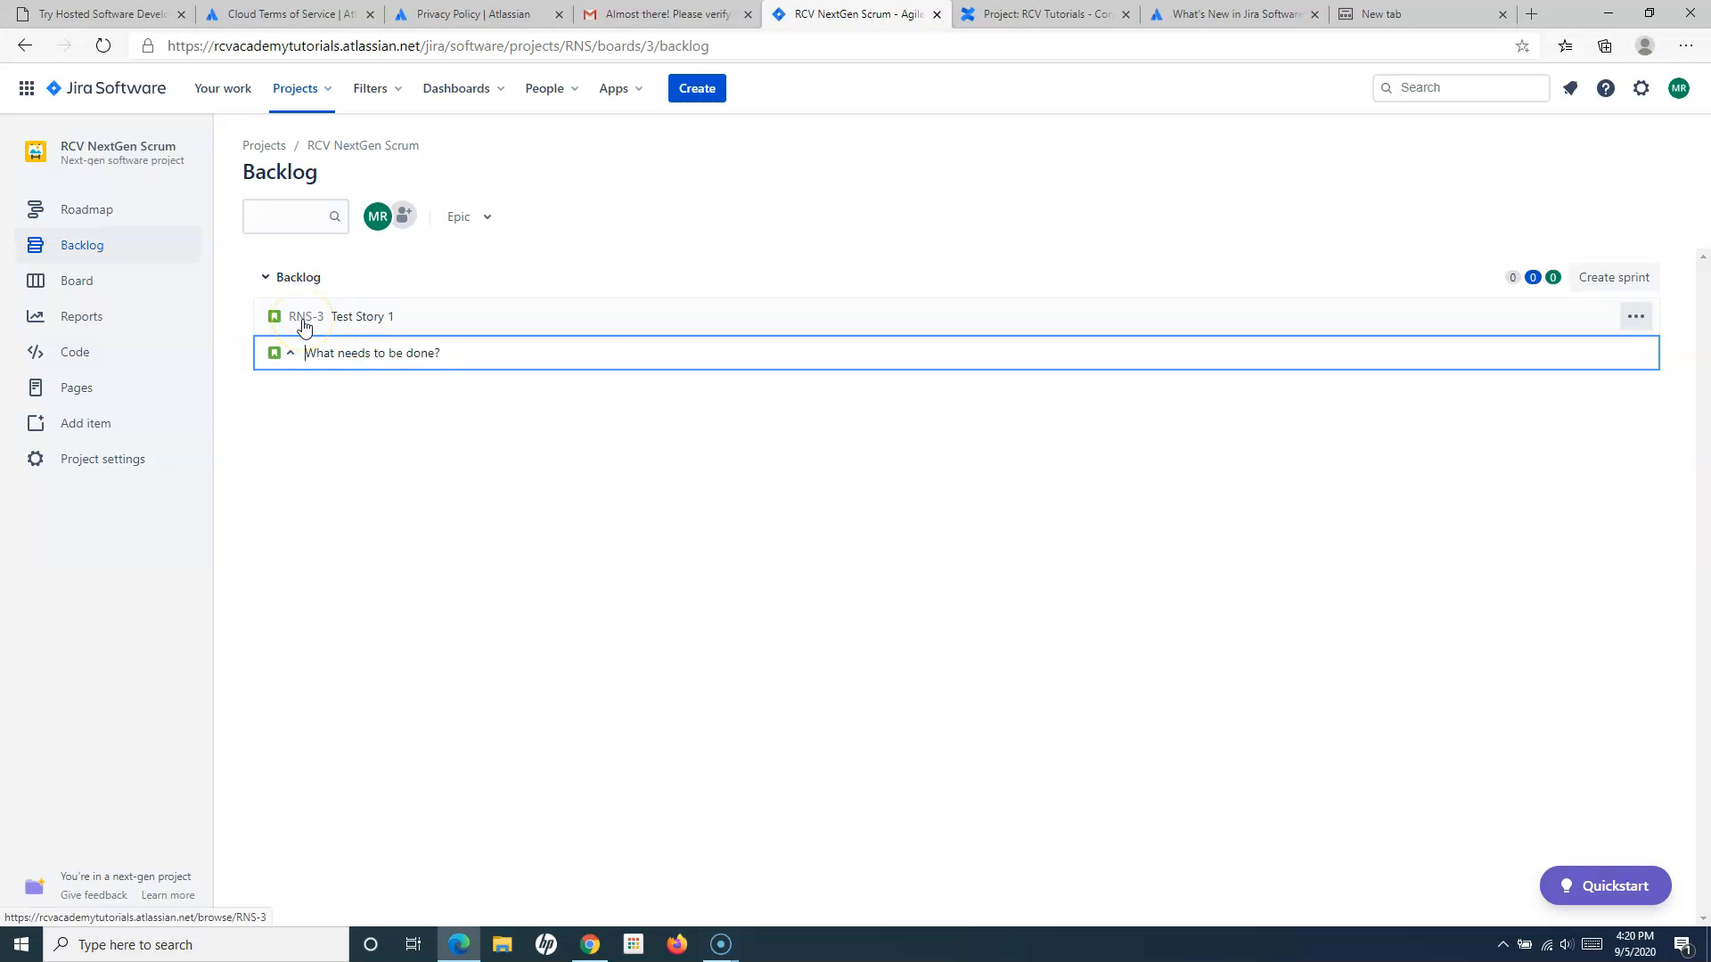
Examine the actions and move options available for "Test Story 1" in the backlog without applying any
left_click(1636, 318)
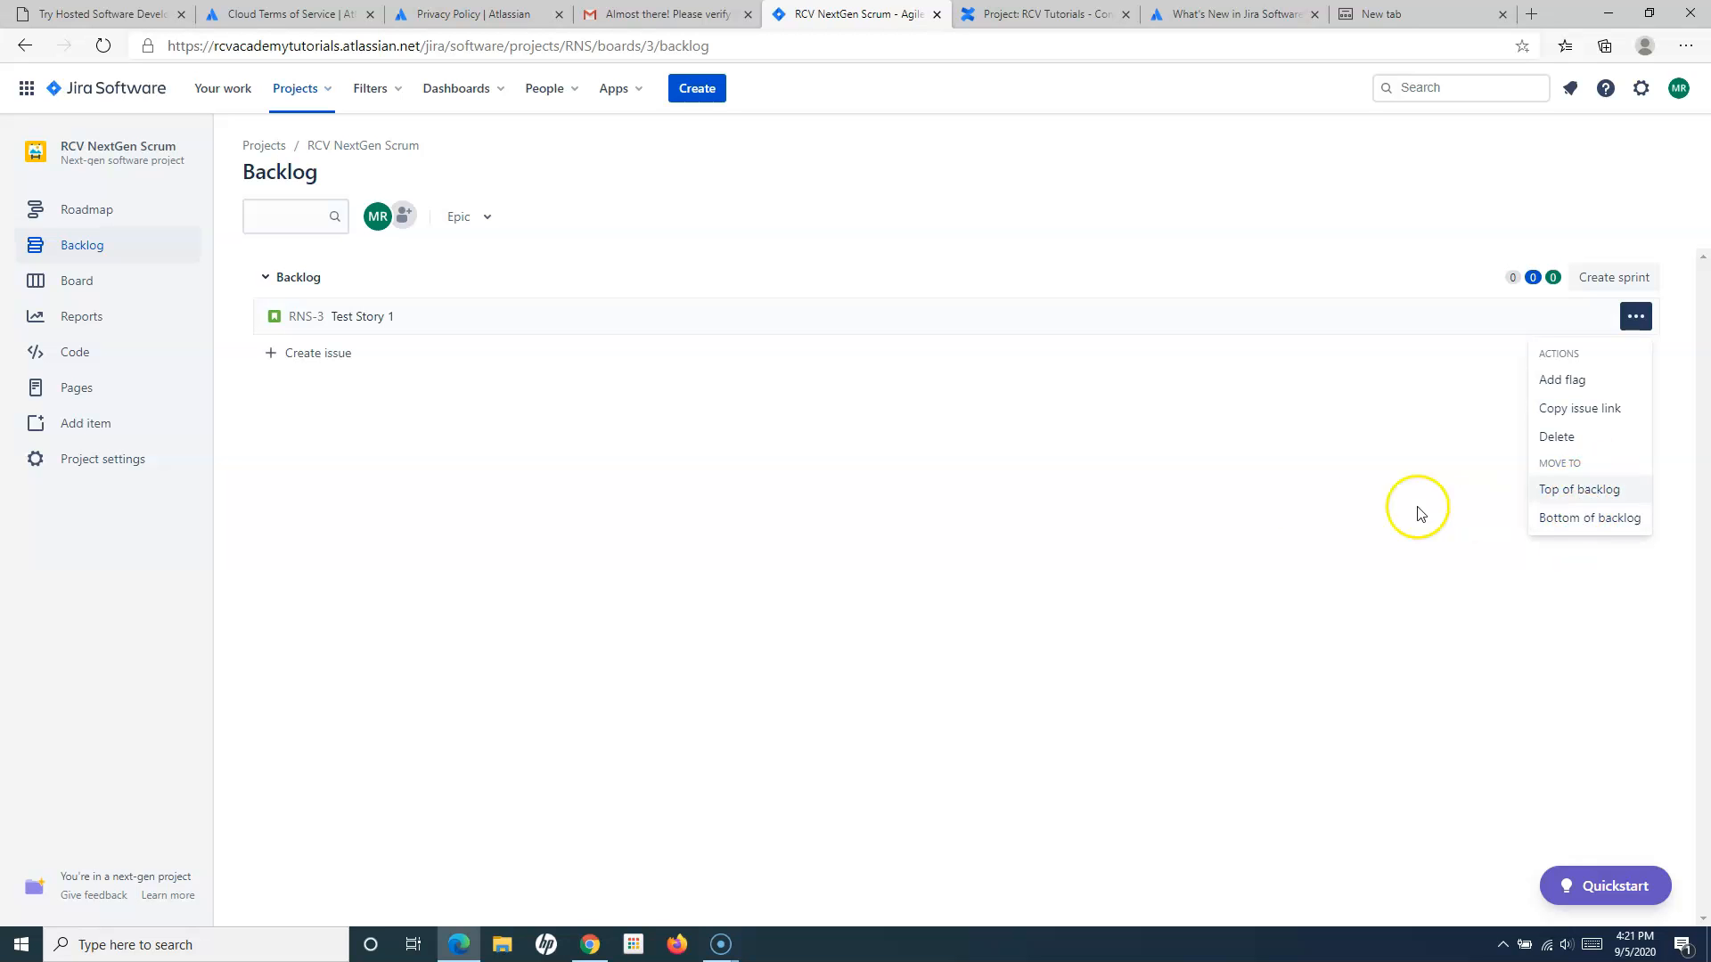
left_click(1294, 450)
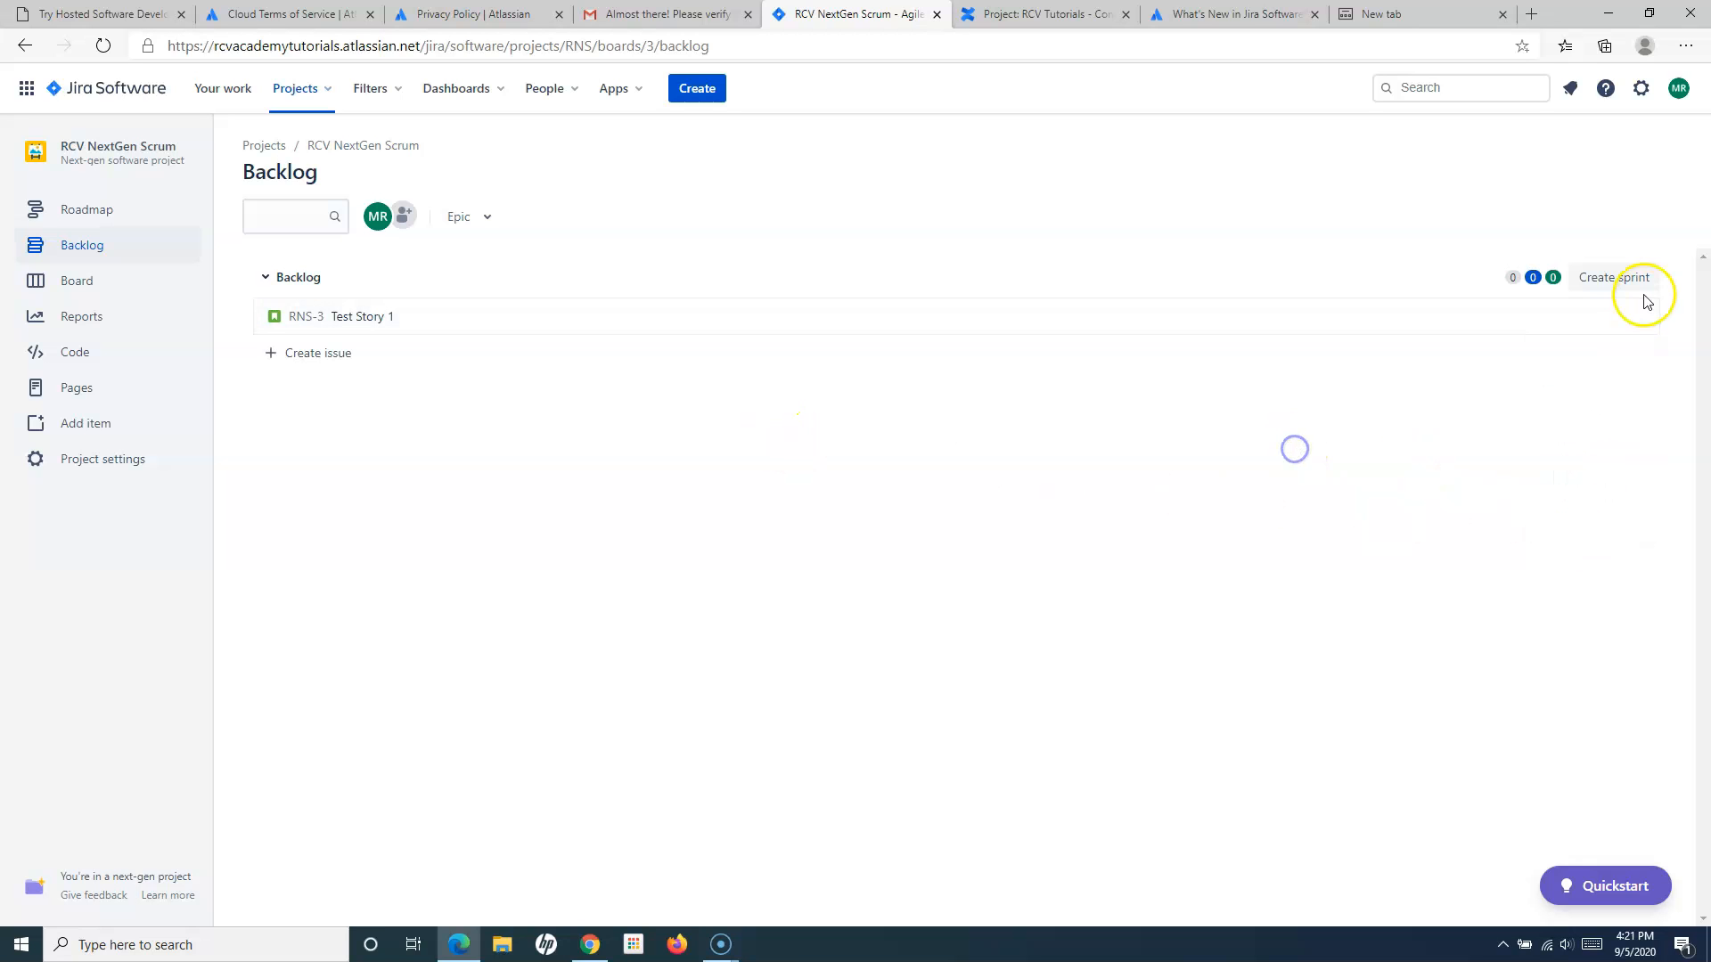
left_click(1634, 319)
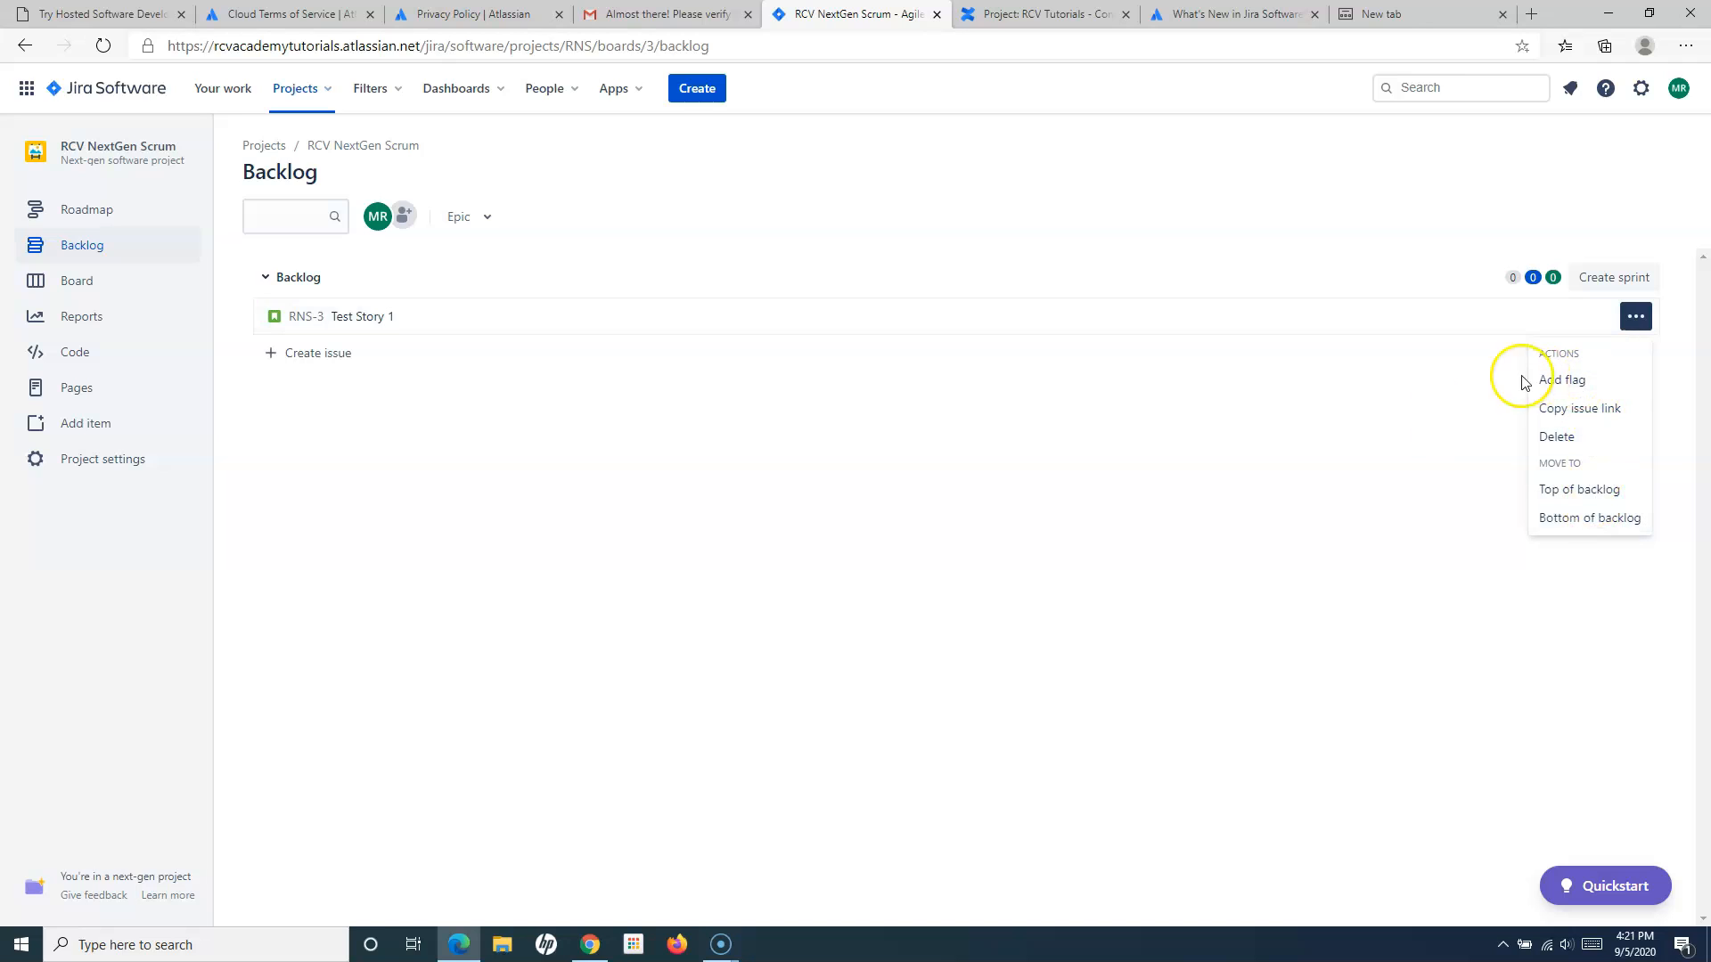
left_click(1429, 429)
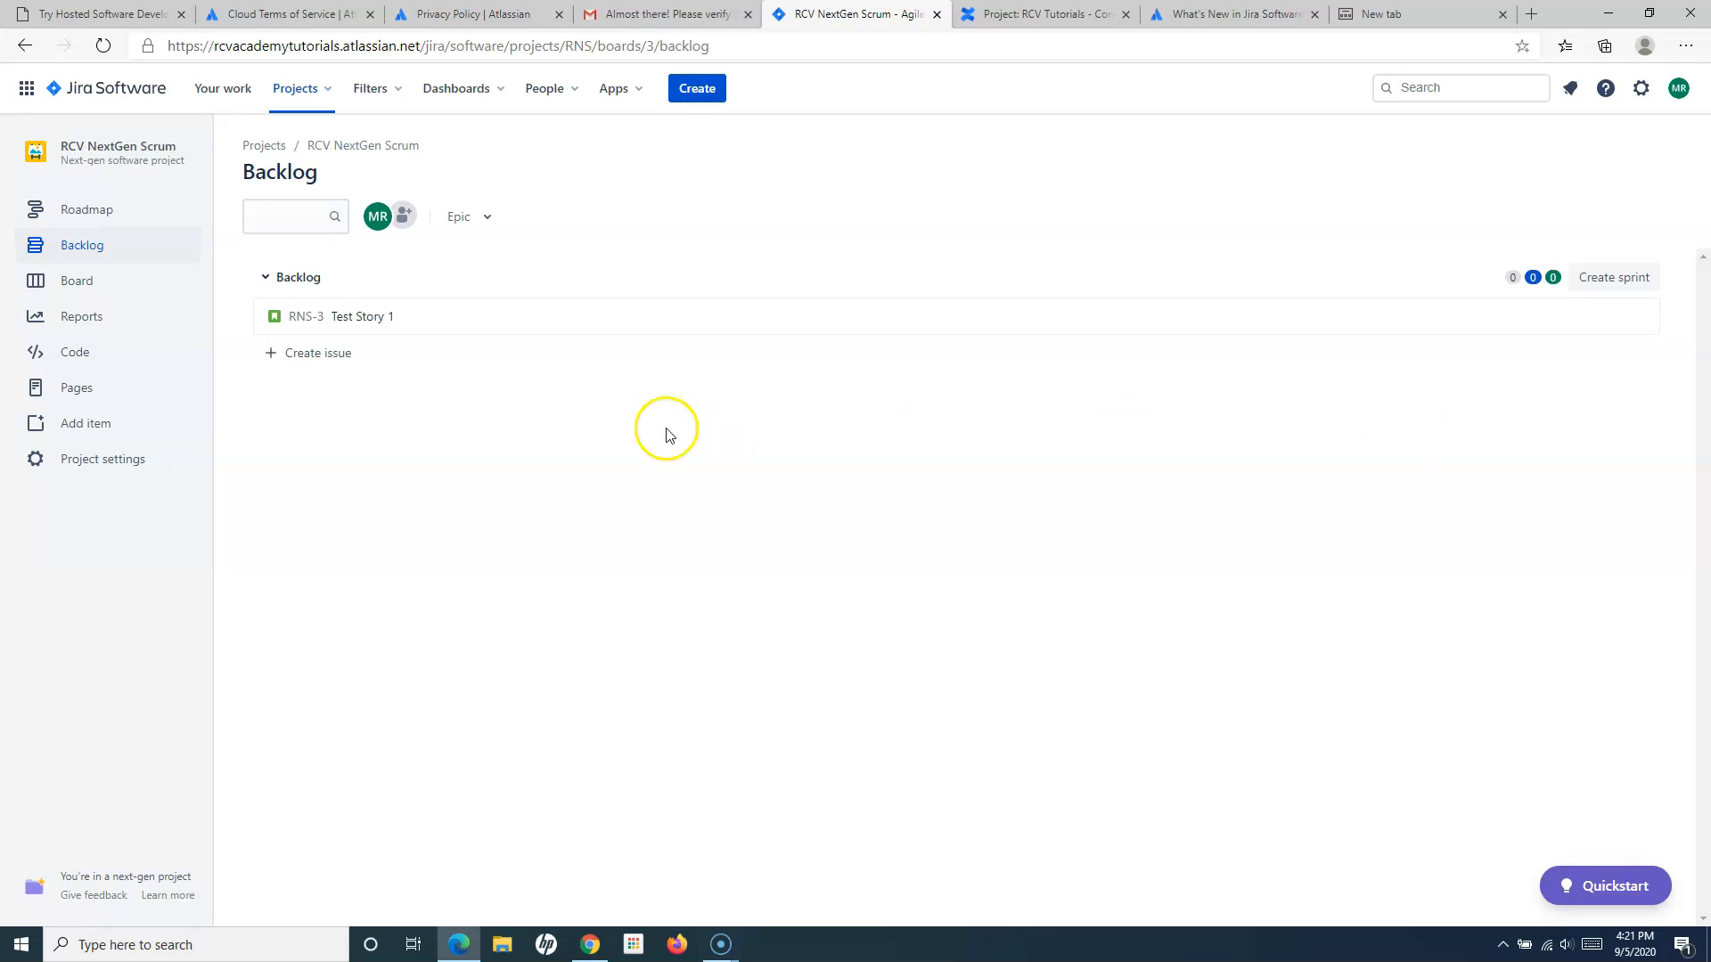
Open the details of "Test Story 1" beside the backlog and look through its fields
left_click(306, 322)
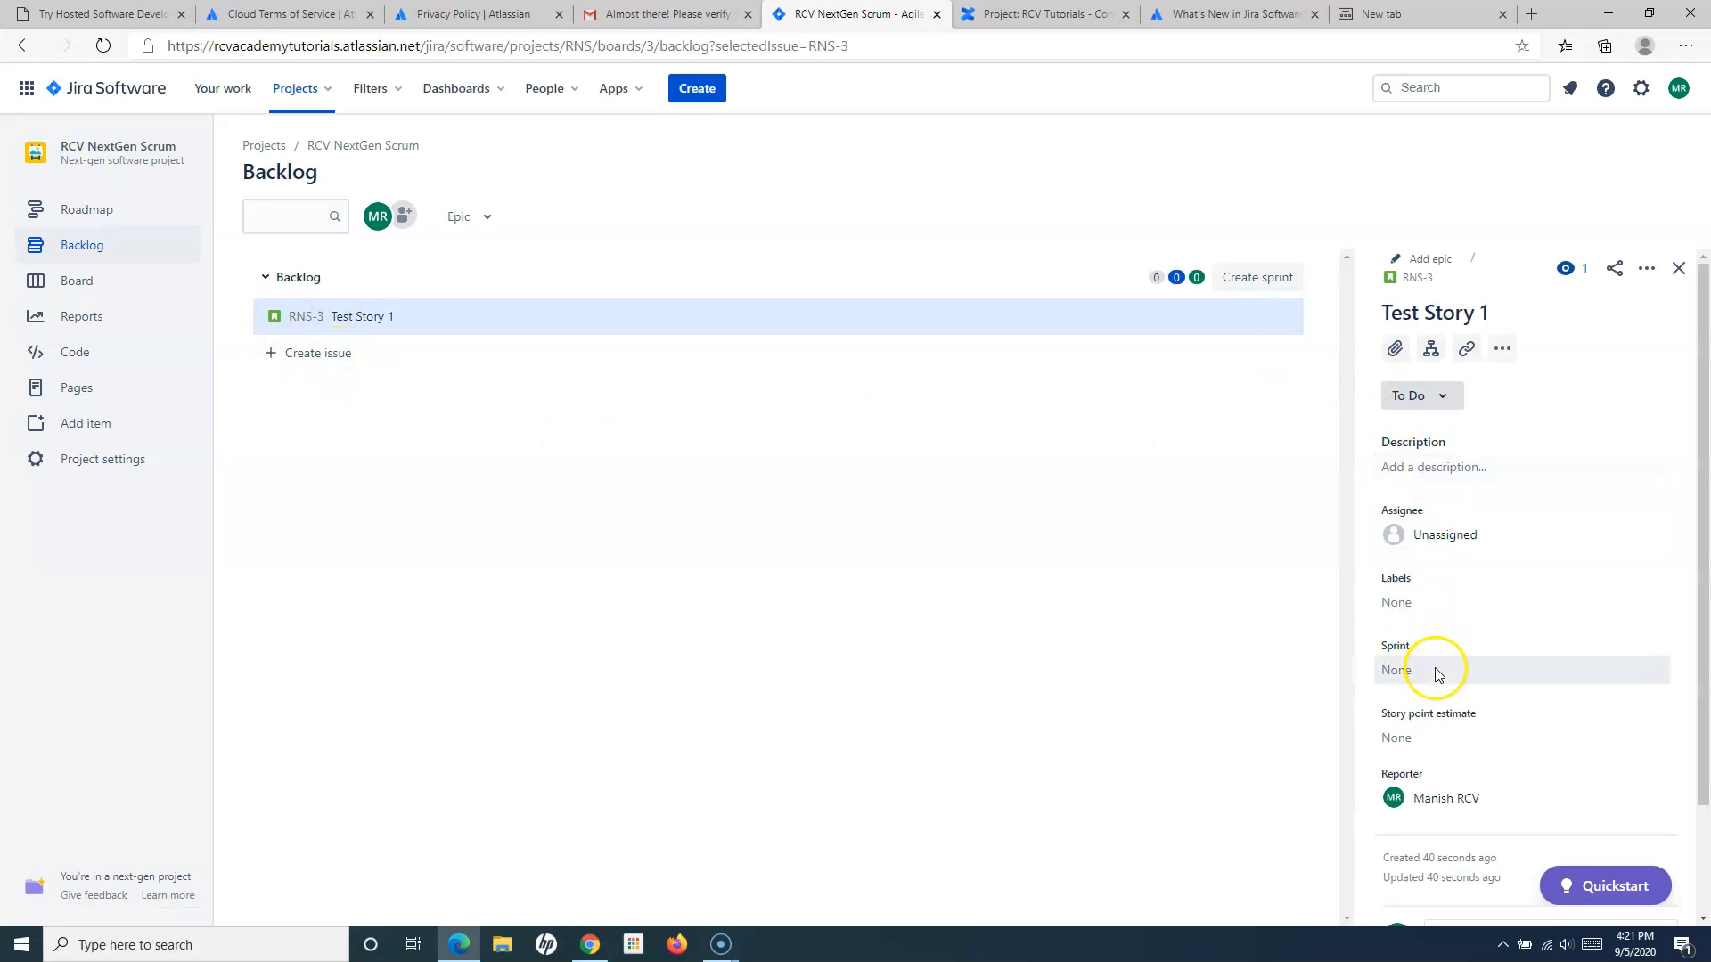
scroll(1434, 703, "down", 2)
scroll(1434, 713, "up", 2)
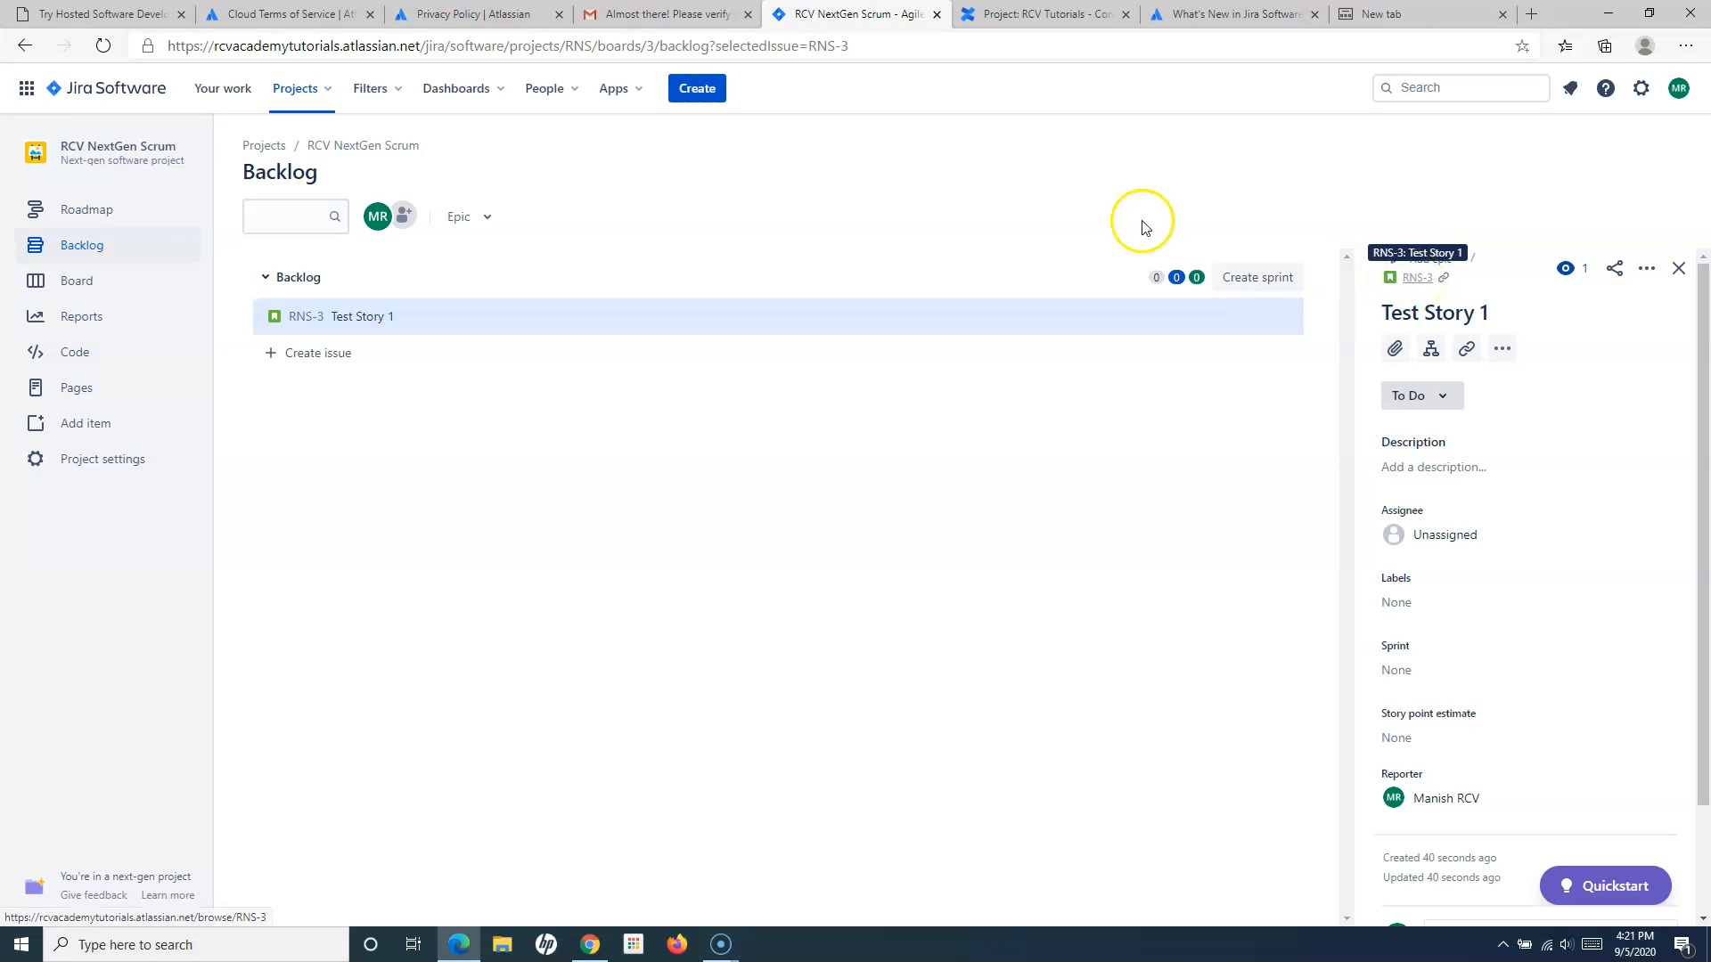
Start a new issue, review the selectable projects and the remaining form fields, and cancel the form
left_click(694, 92)
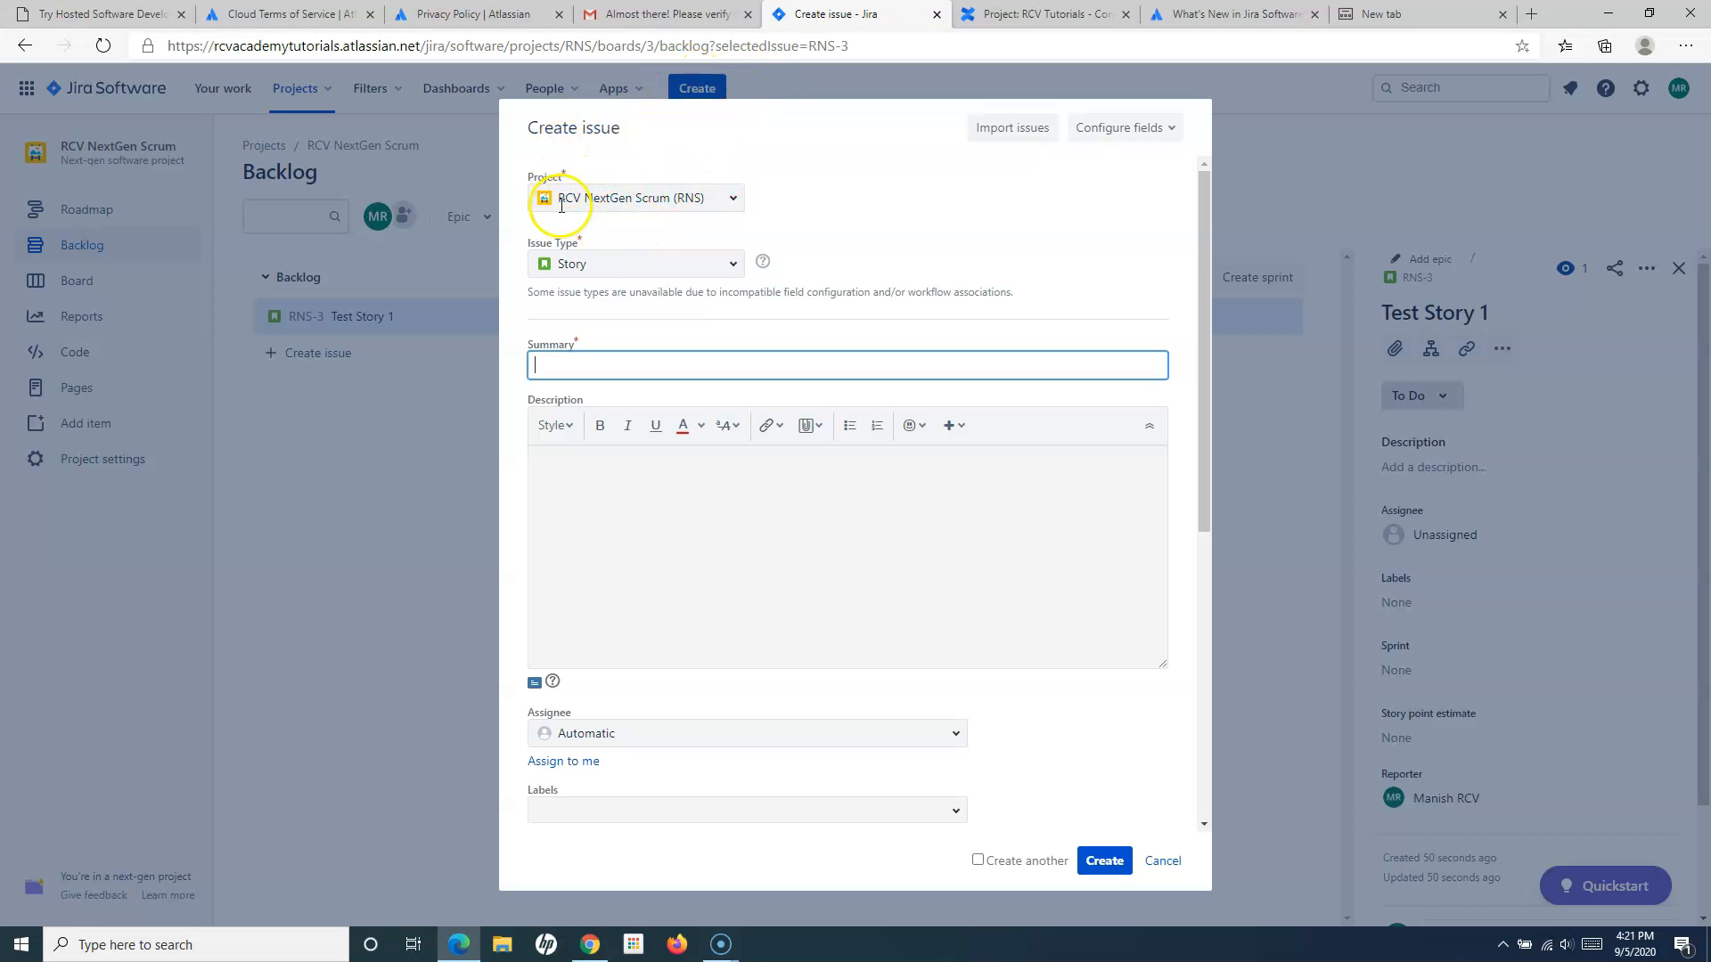
left_click(731, 204)
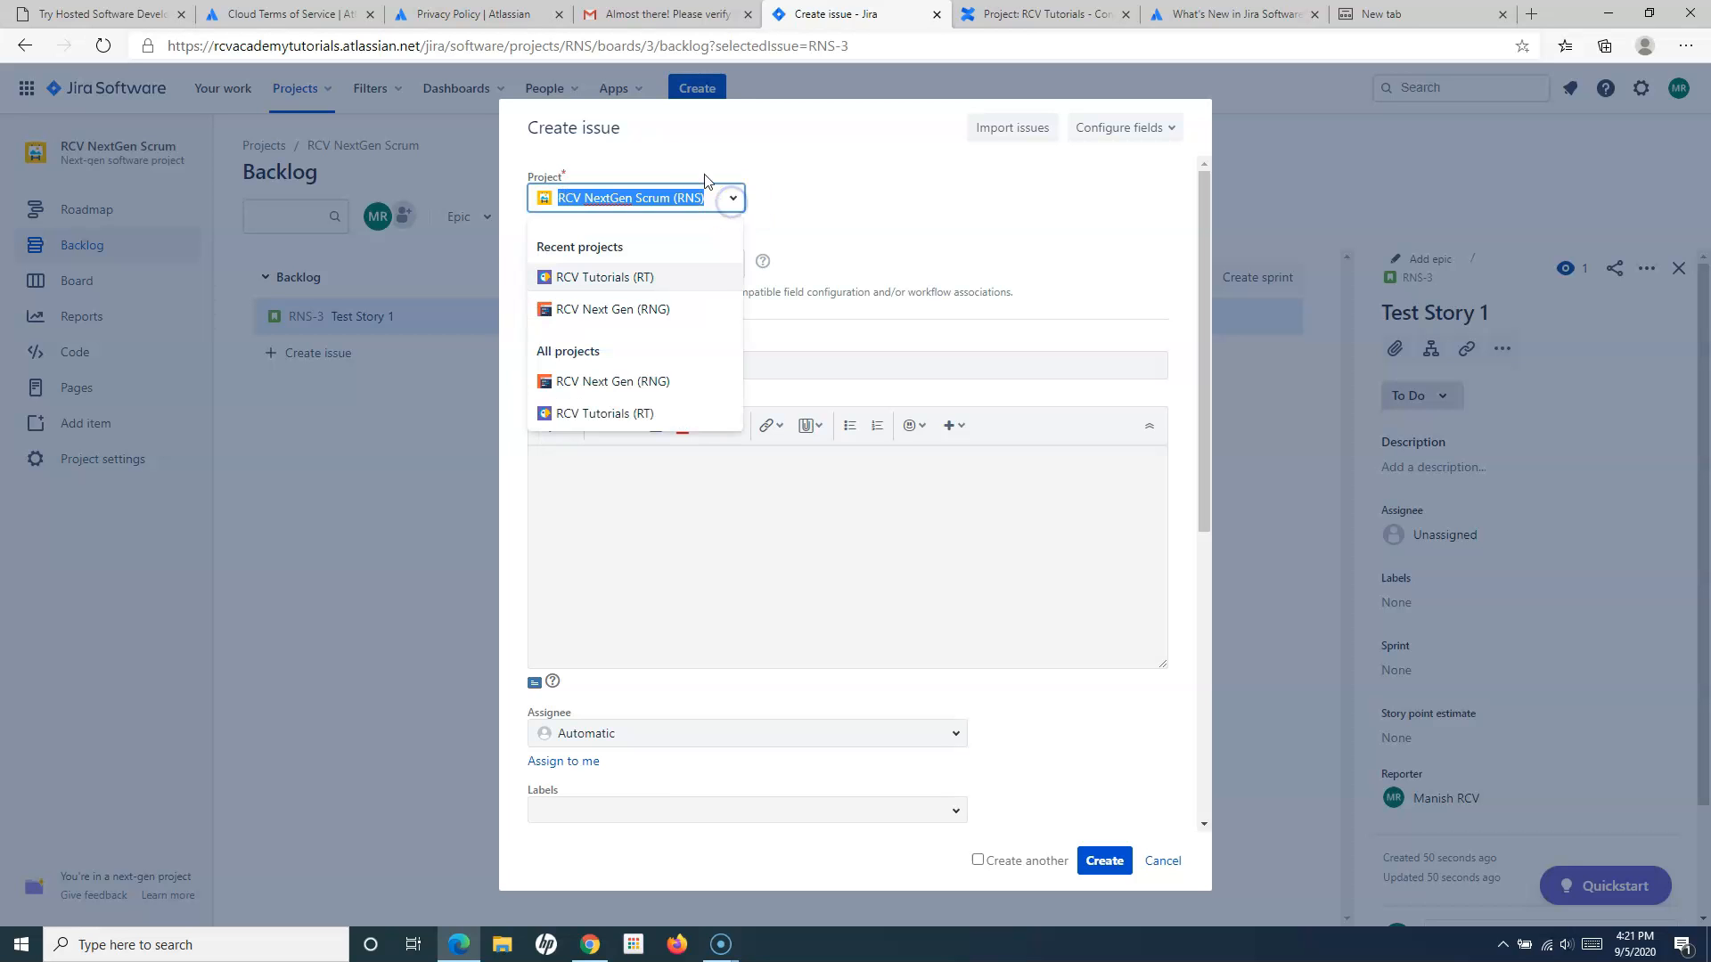
left_click(802, 194)
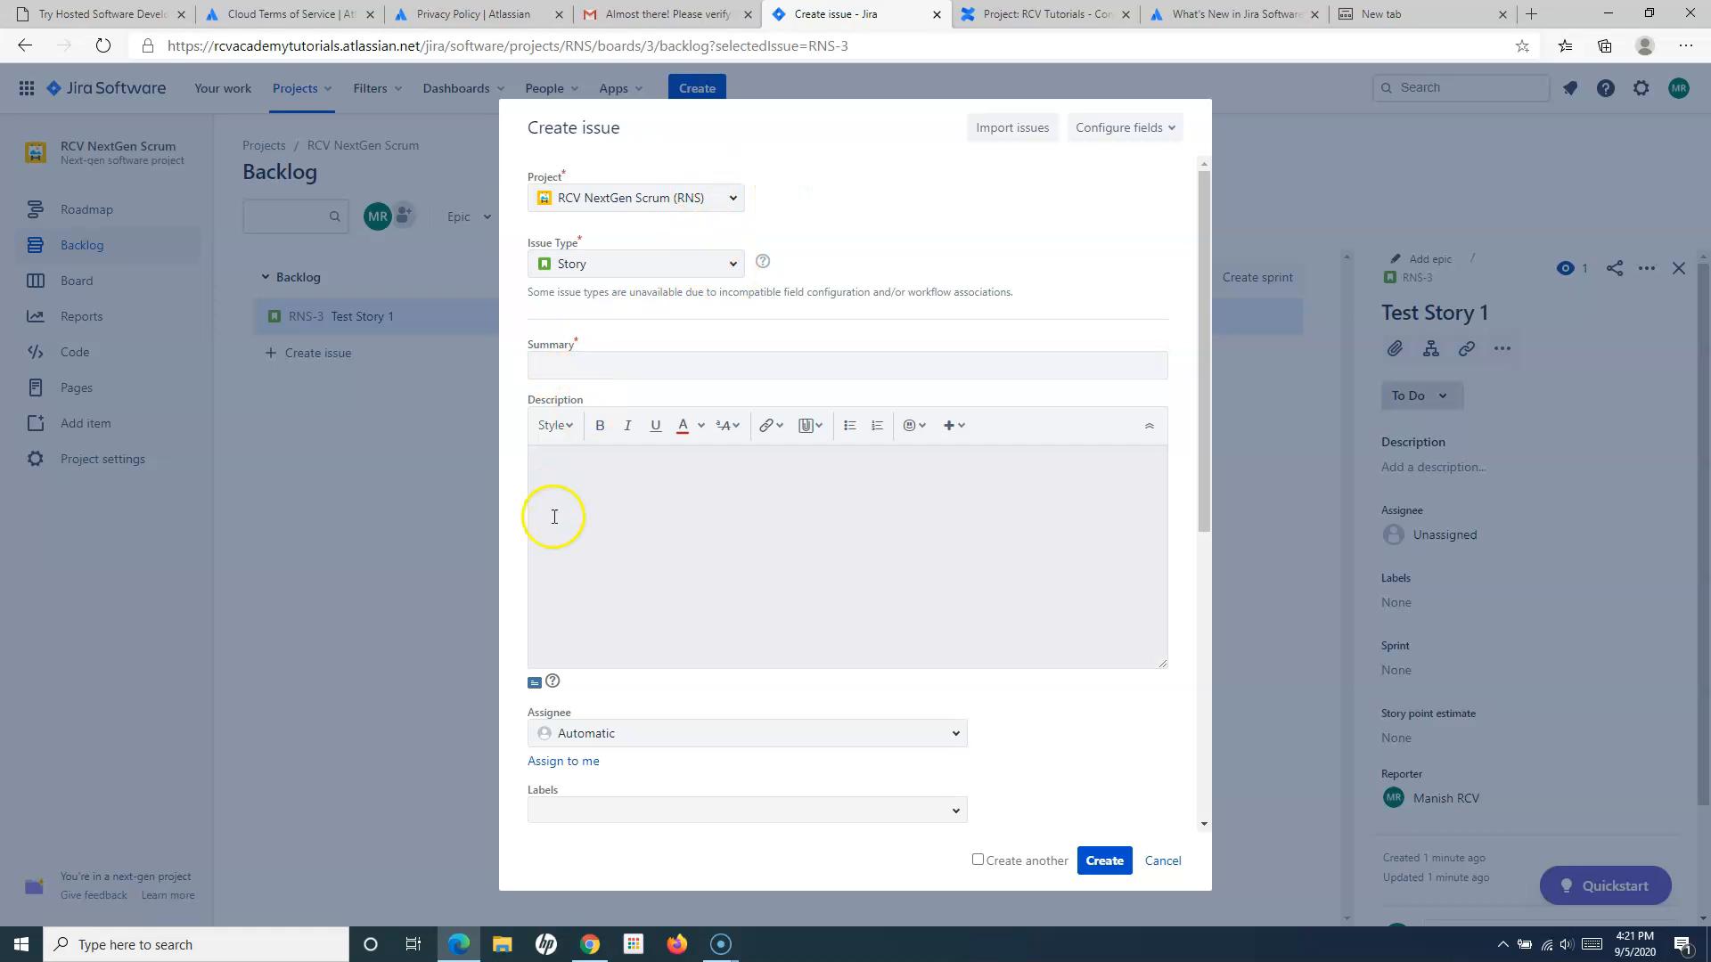
scroll(583, 627, "down", 3)
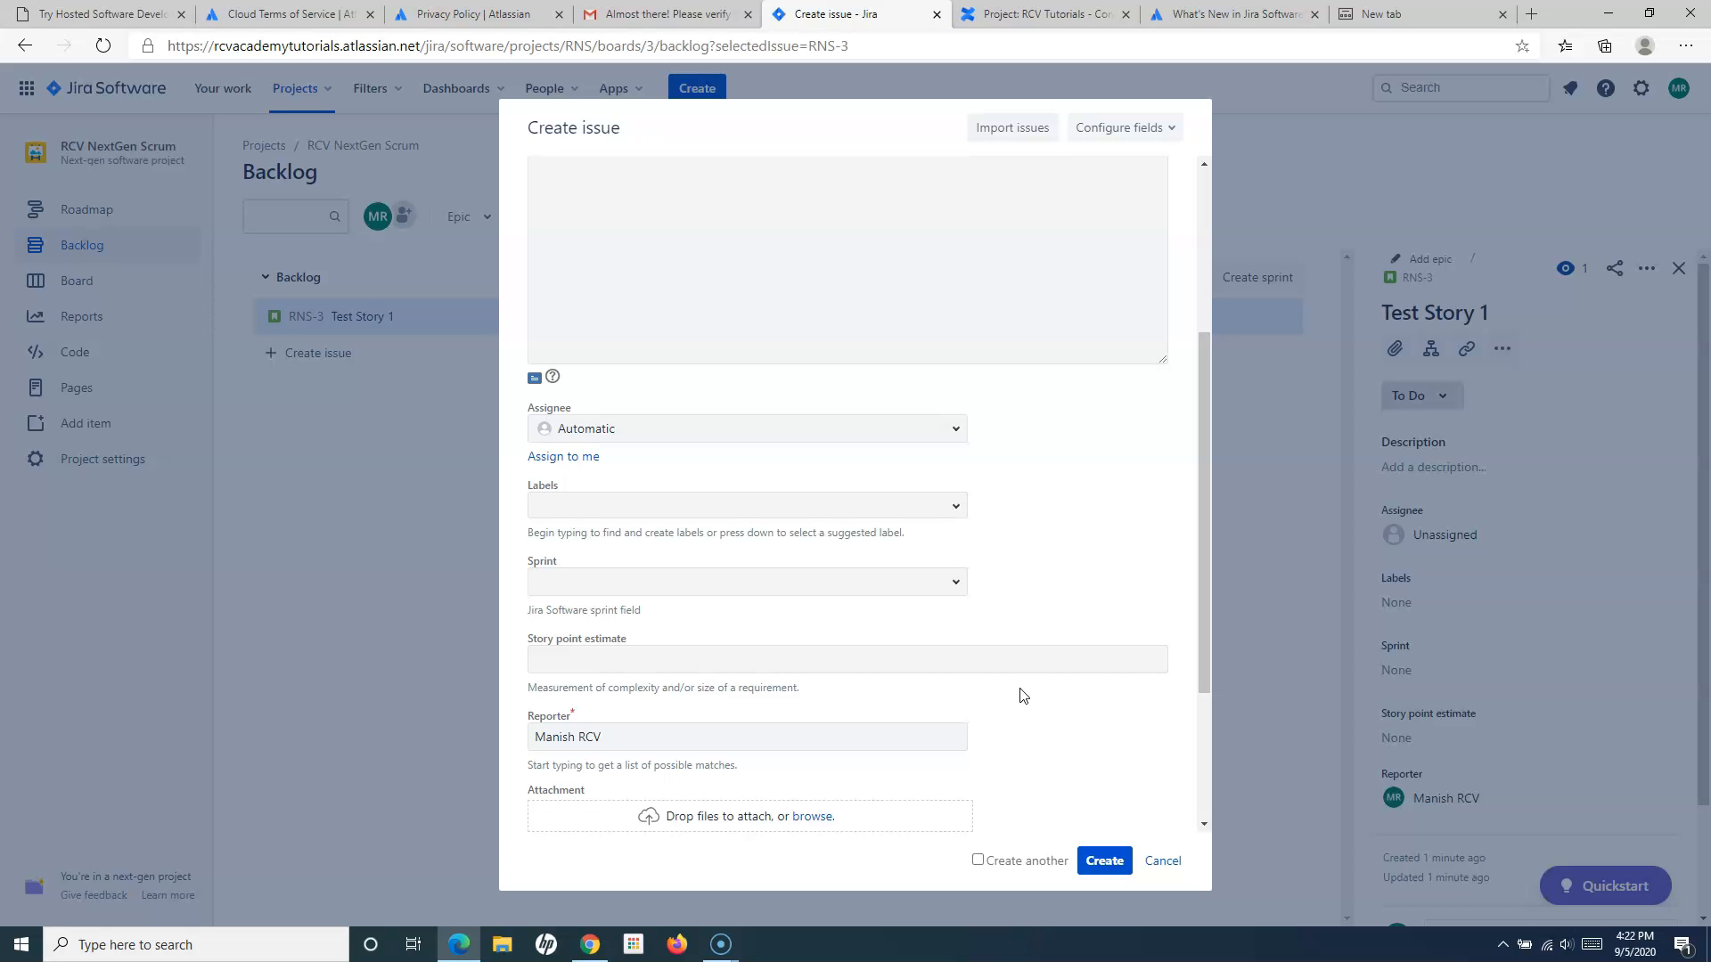
left_click(1163, 861)
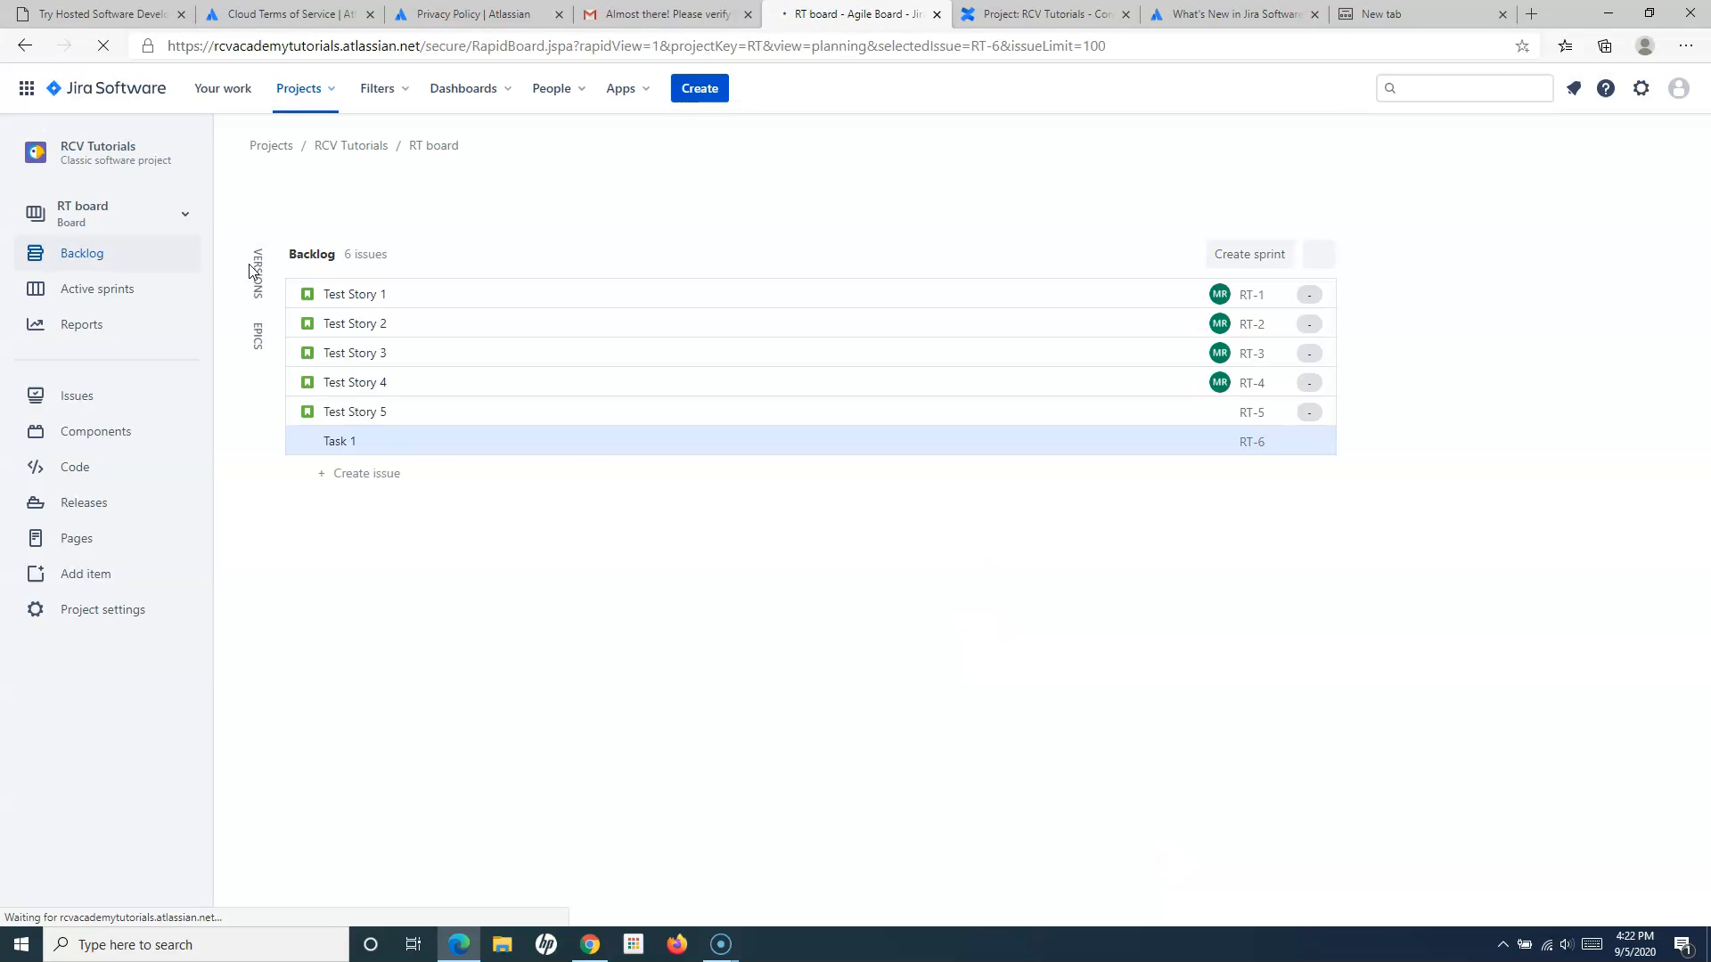